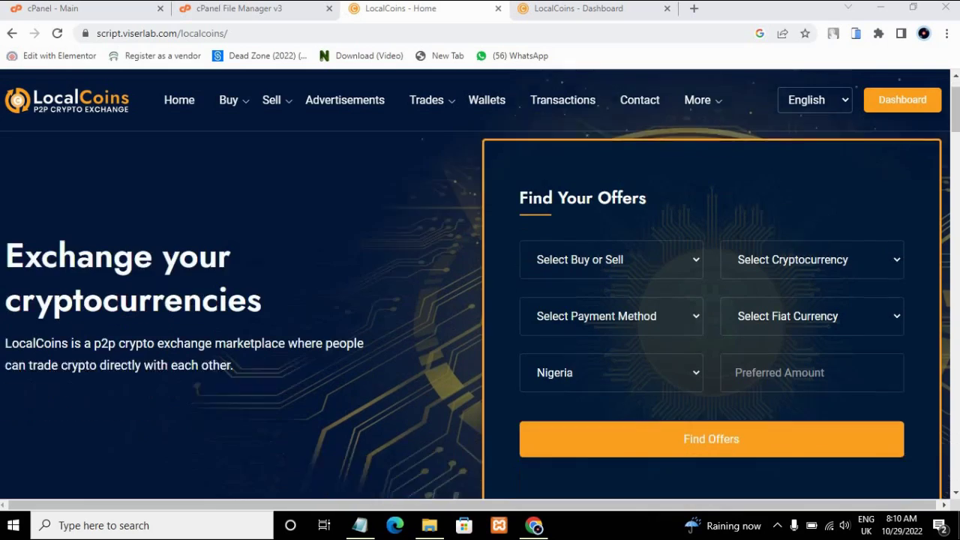
Scroll the home page, then open the Buy > USDT (Tether) offers page from the navbar.
scroll(475, 284, down, 15)
scroll(476, 284, down, 9)
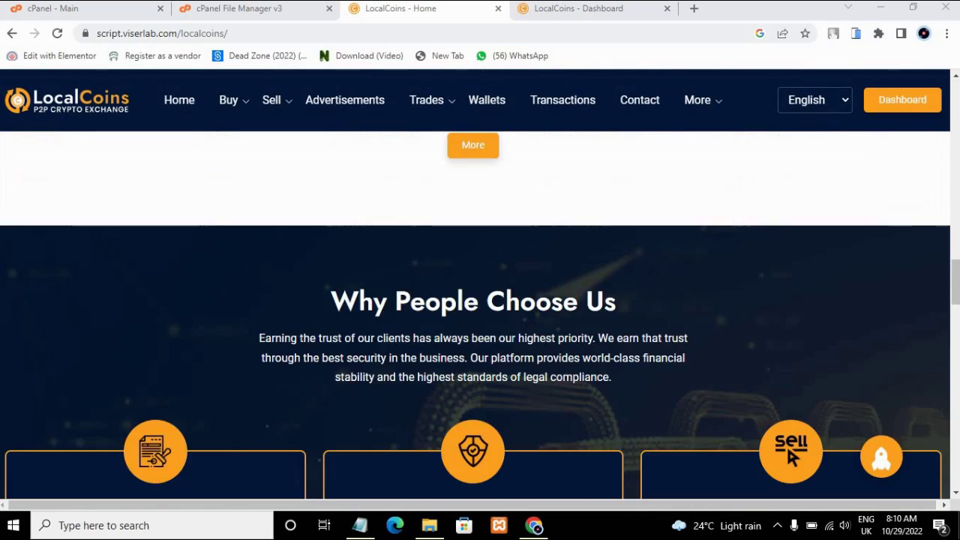
scroll(475, 284, up, 12)
scroll(475, 315, up, 9)
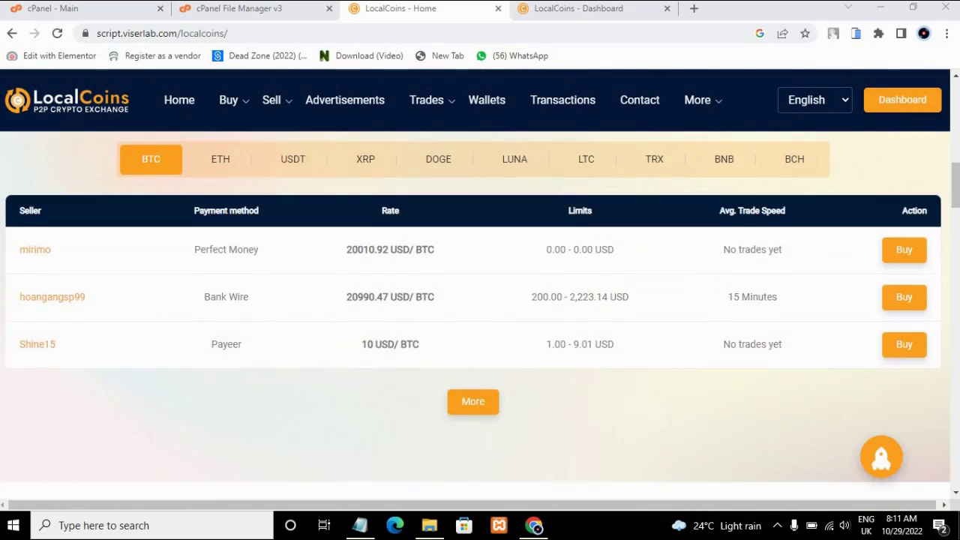
scroll(476, 315, down, 10)
scroll(480, 315, up, 15)
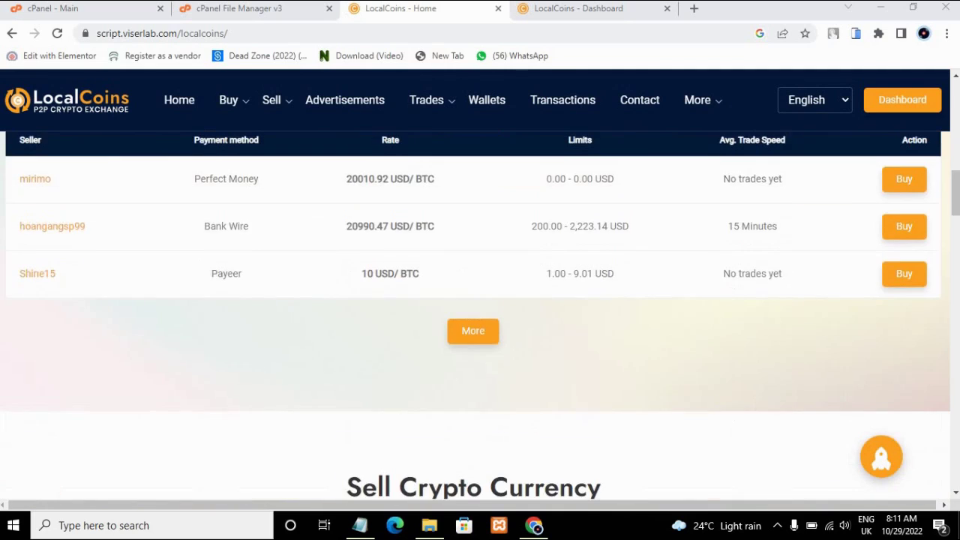
scroll(480, 315, down, 20)
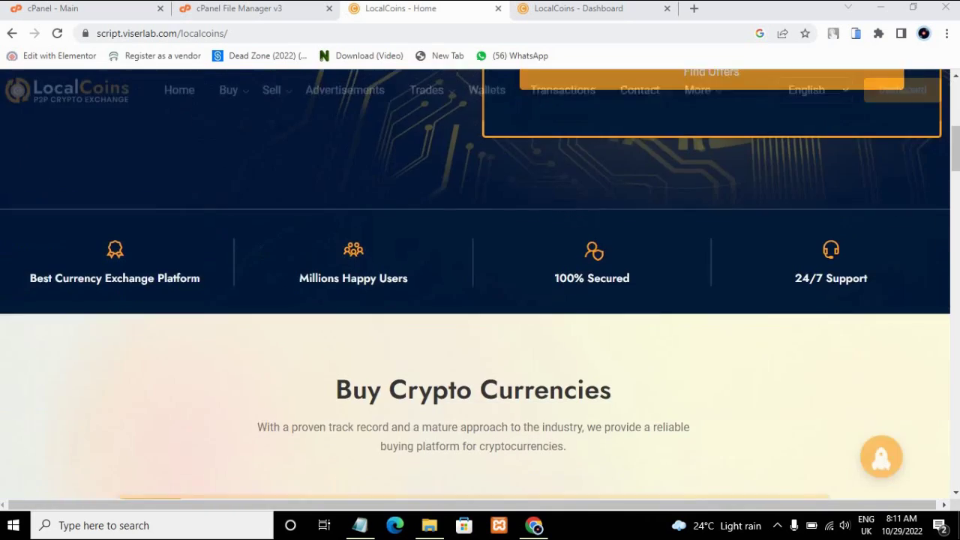
scroll(480, 315, down, 12)
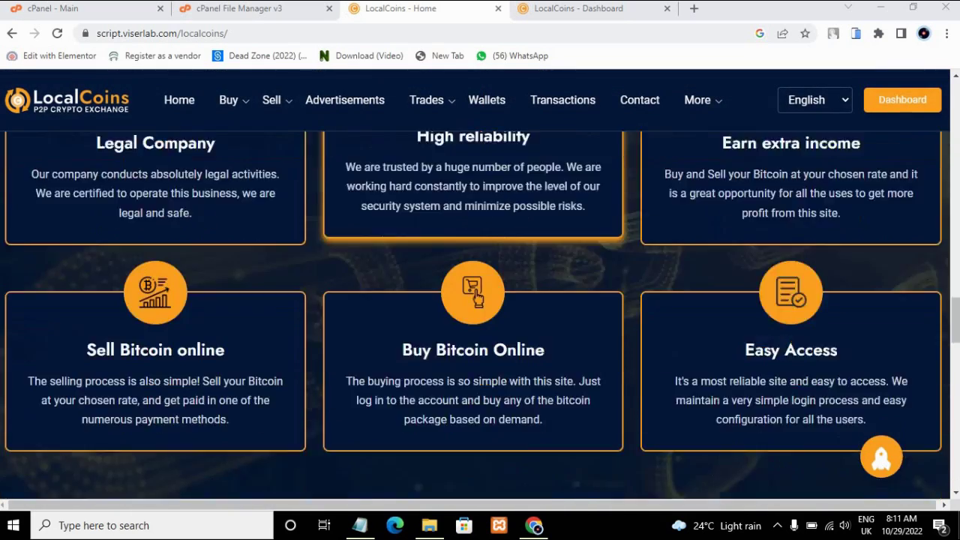
scroll(480, 315, down, 5)
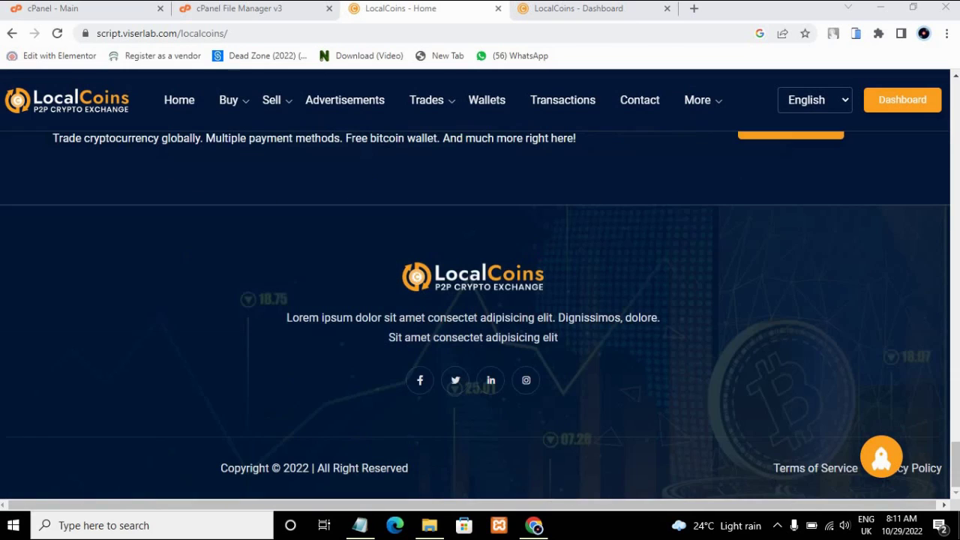
scroll(480, 315, up, 20)
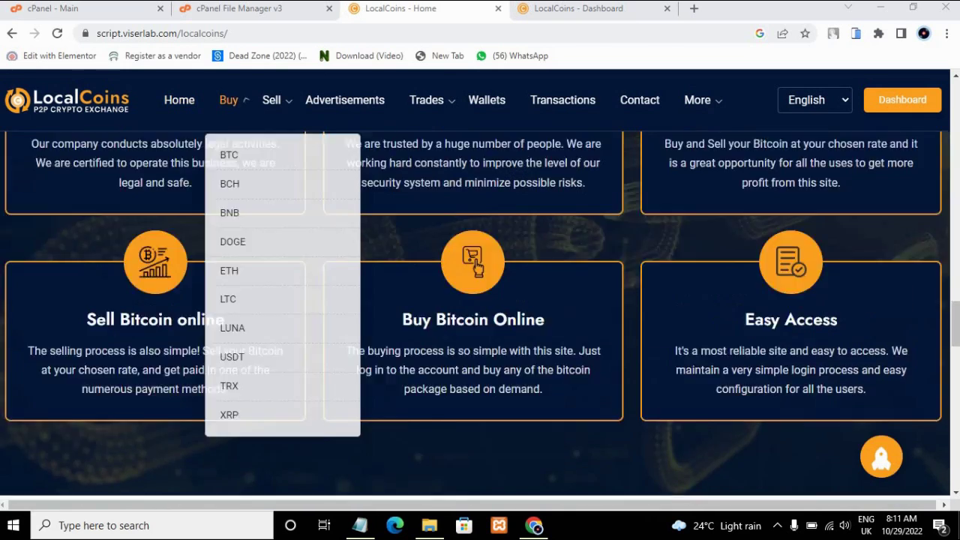
mouse_move(264, 120)
scroll(285, 135, up, 10)
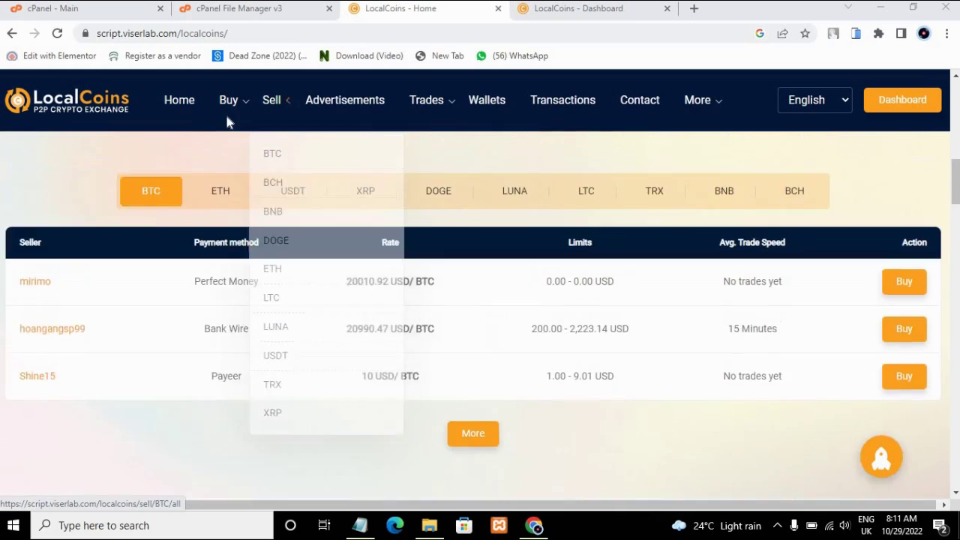
mouse_move(224, 101)
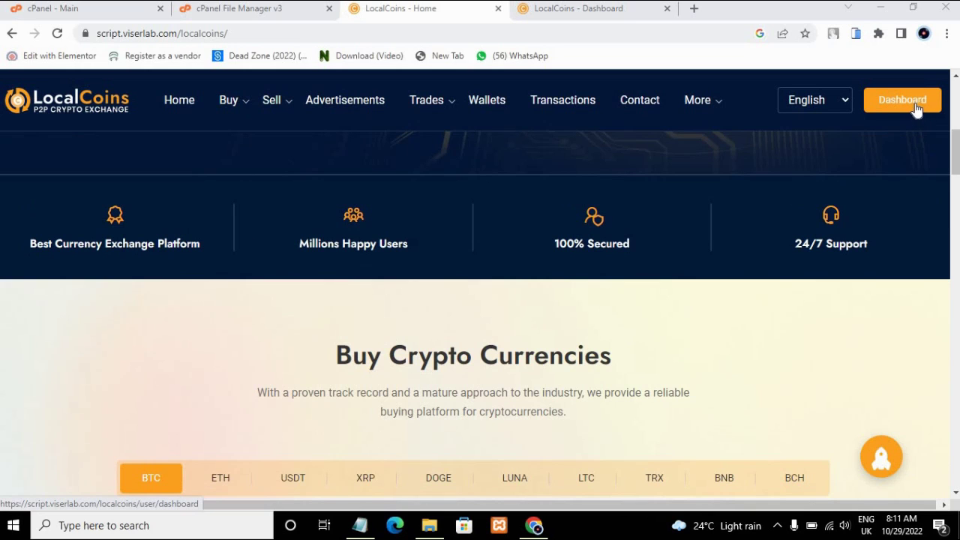
scroll(907, 112, up, 5)
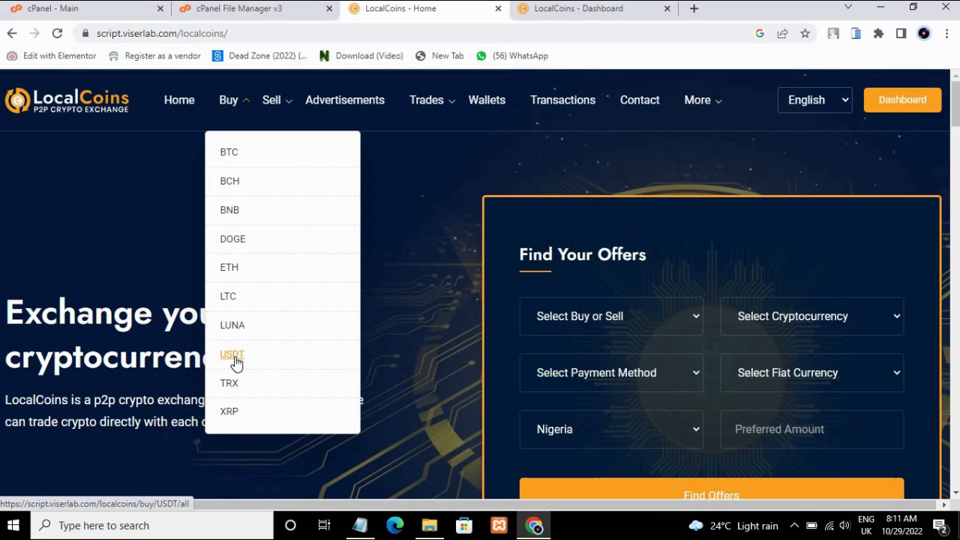
click(234, 357)
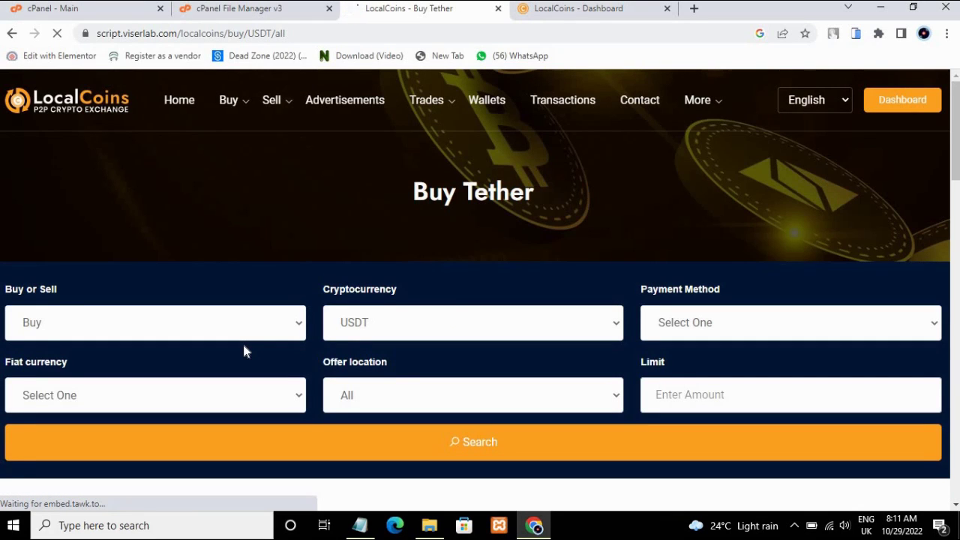
Scroll the Buy Tether seller table to find the first 0.92 GBP/USDT Perfect Money offer.
scroll(343, 332, down, 5)
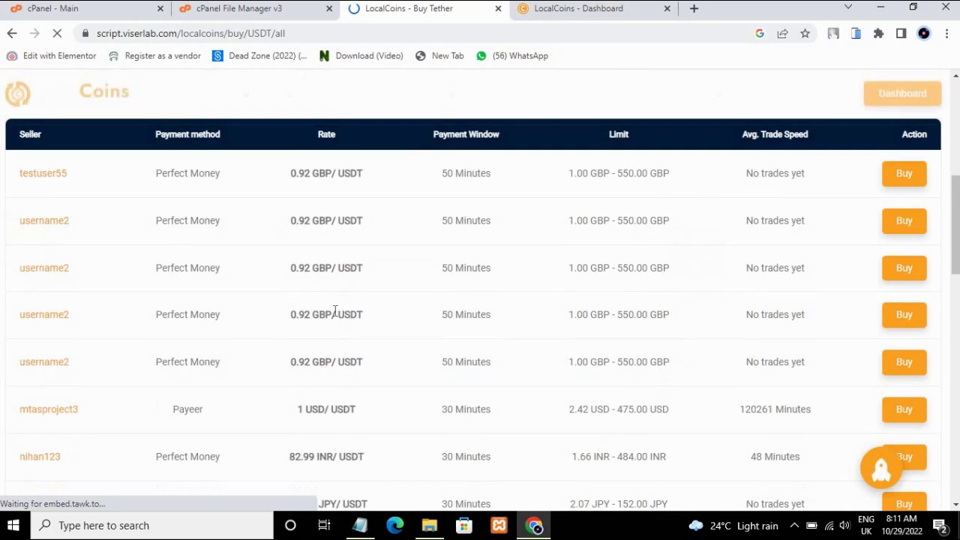
scroll(902, 184, down, 1)
scroll(838, 427, down, 5)
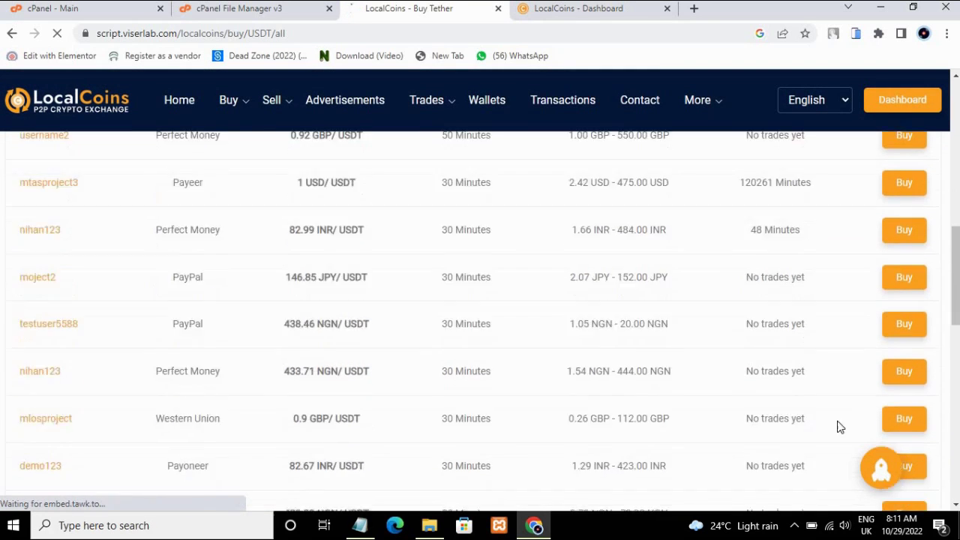
scroll(353, 388, down, 5)
scroll(918, 193, up, 10)
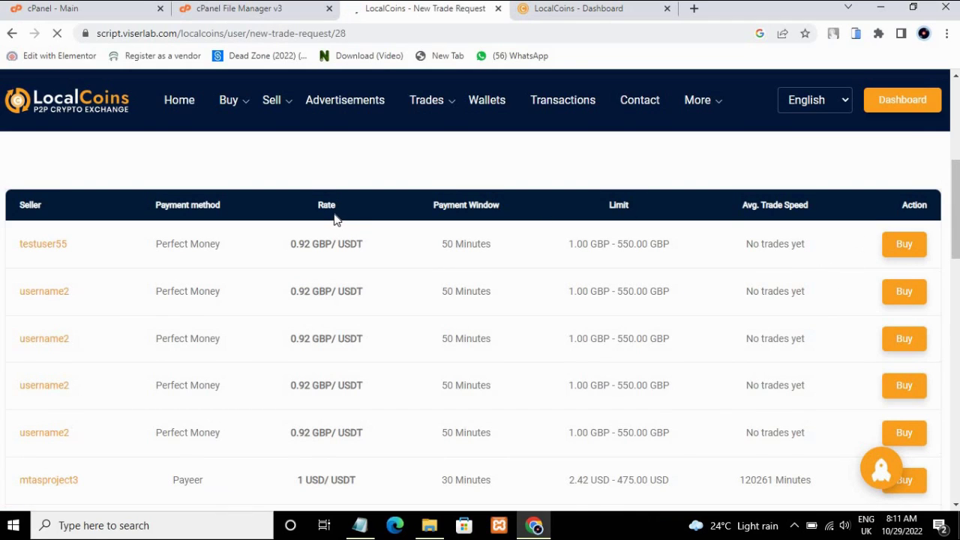
scroll(283, 386, down, 4)
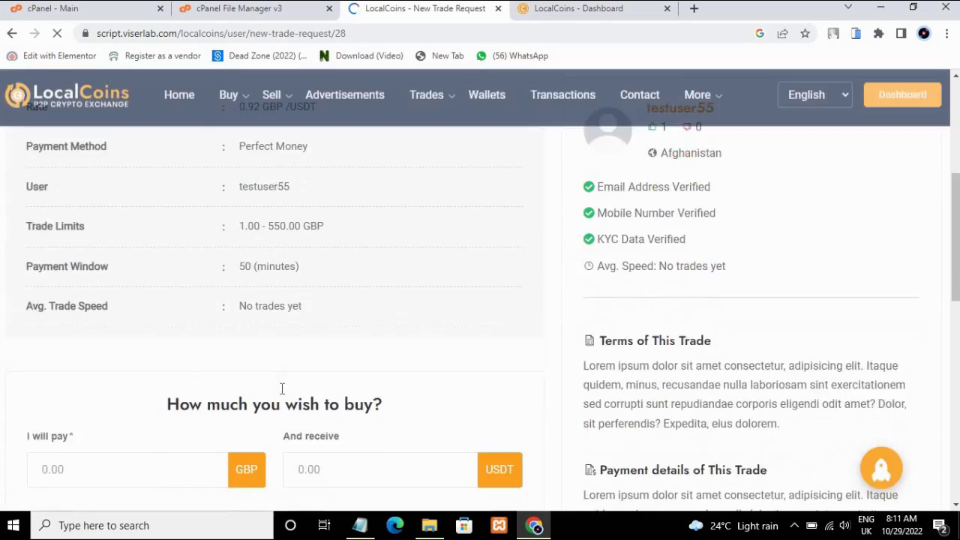
scroll(282, 389, down, 2)
scroll(169, 351, up, 5)
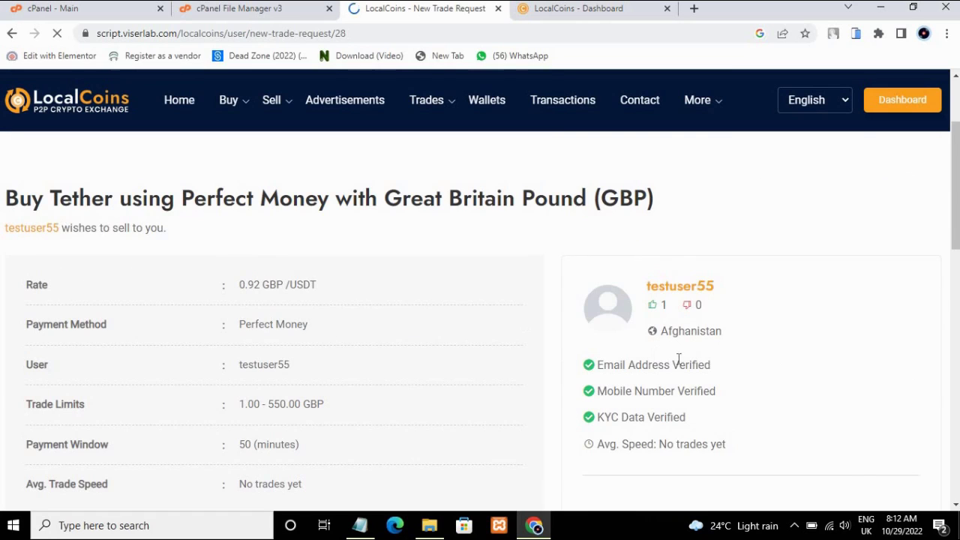
scroll(705, 394, up, 2)
scroll(720, 435, down, 3)
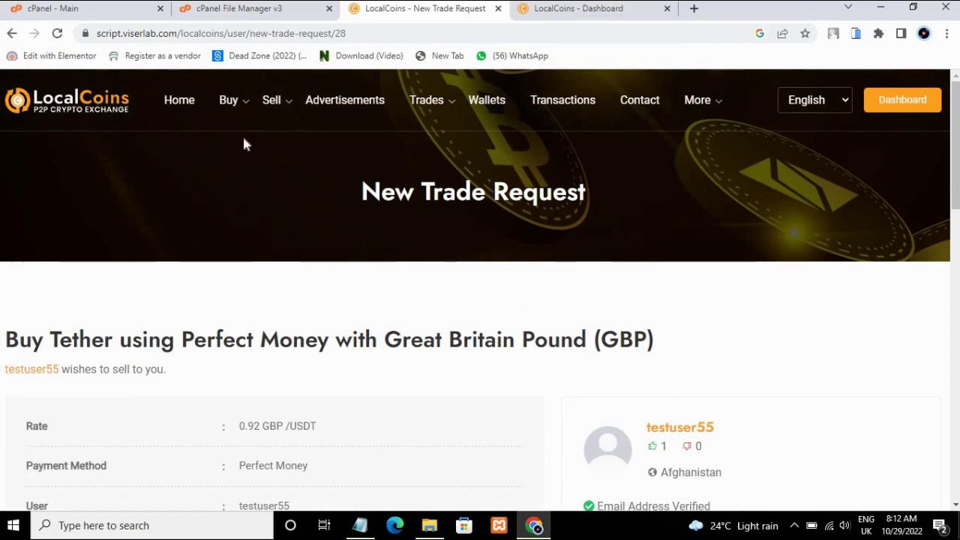
mouse_move(272, 99)
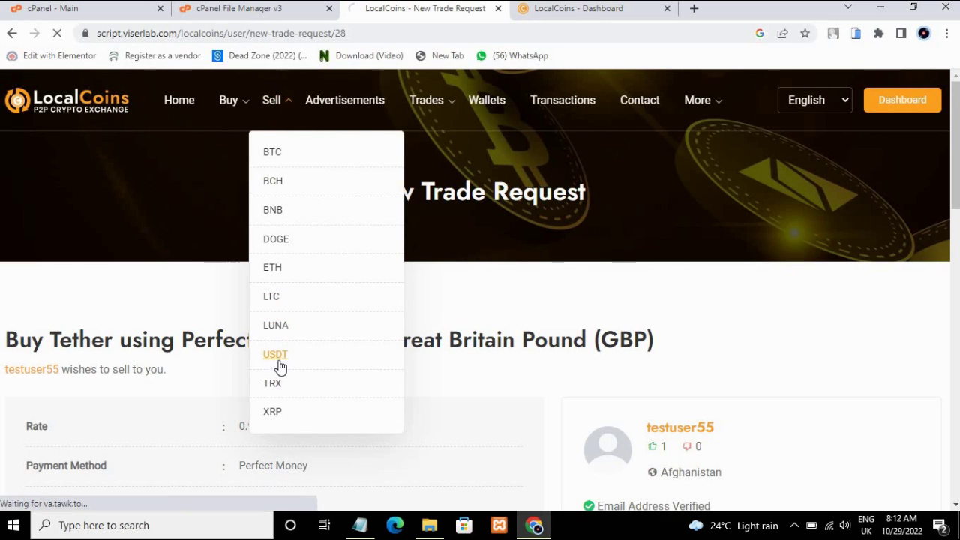
View and scroll through the Sell USDT offers list.
click(279, 361)
scroll(367, 255, down, 6)
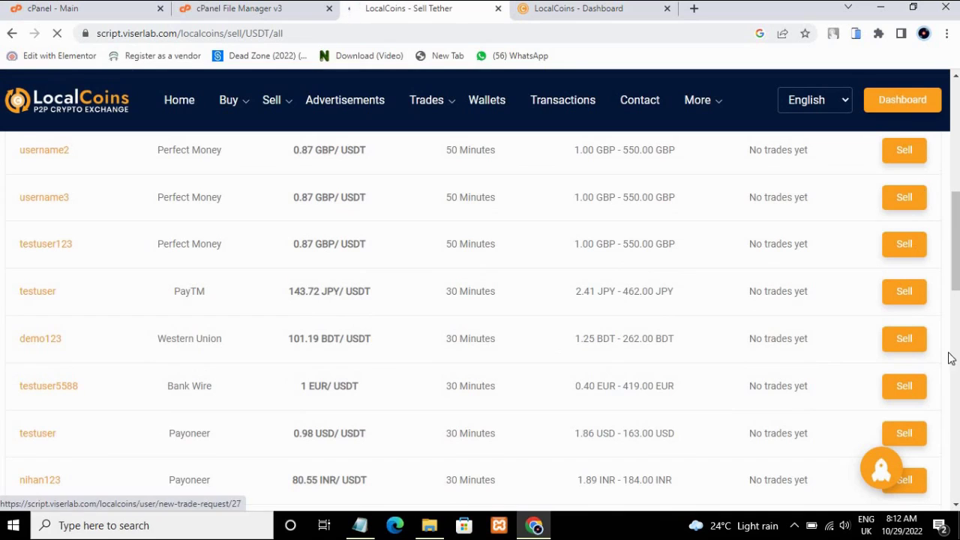
scroll(945, 328, up, 3)
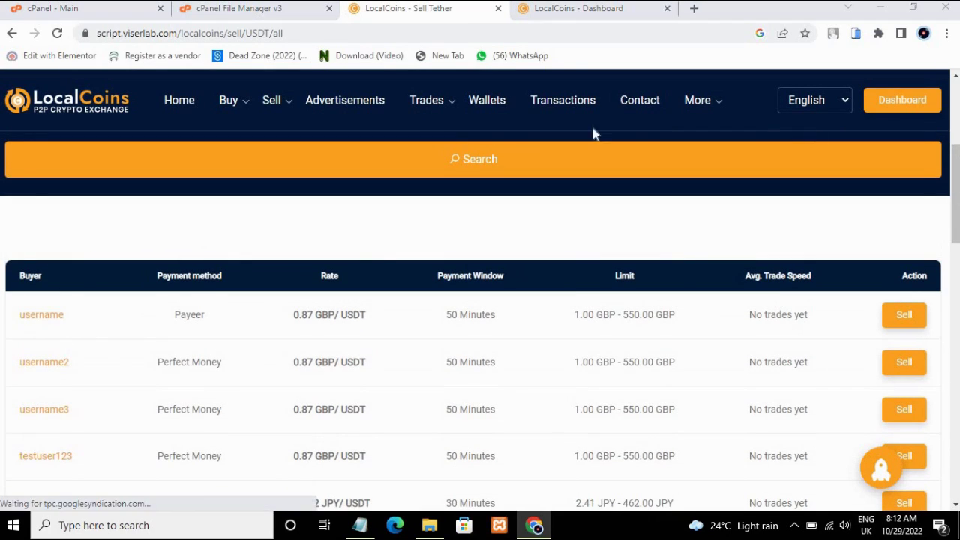
Check the empty Advertisements list, then open the Your Receiving Wallets page.
click(345, 102)
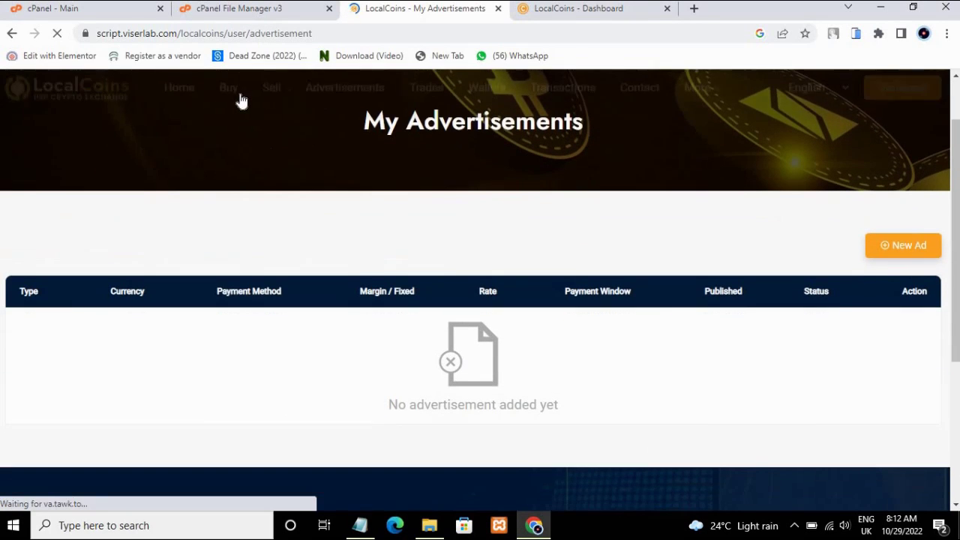
mouse_move(276, 92)
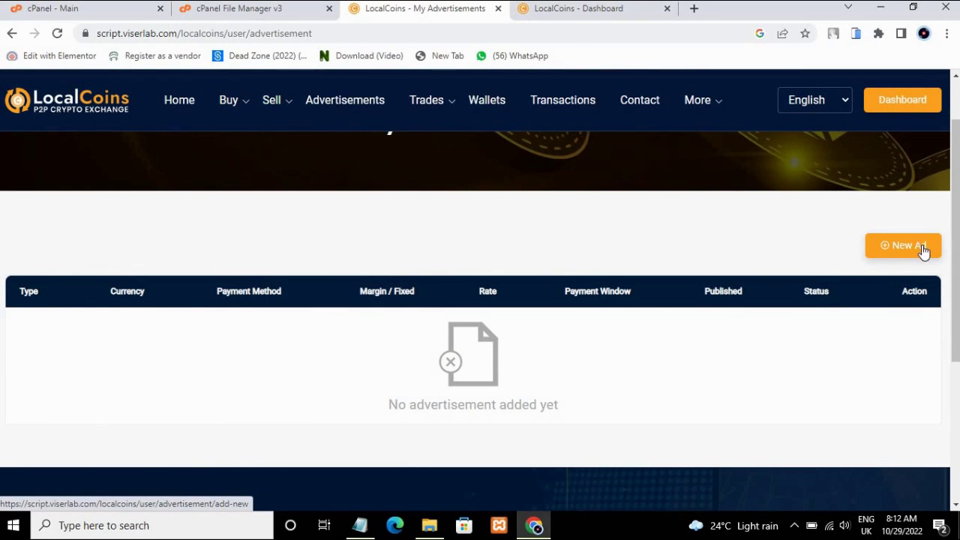
mouse_move(439, 103)
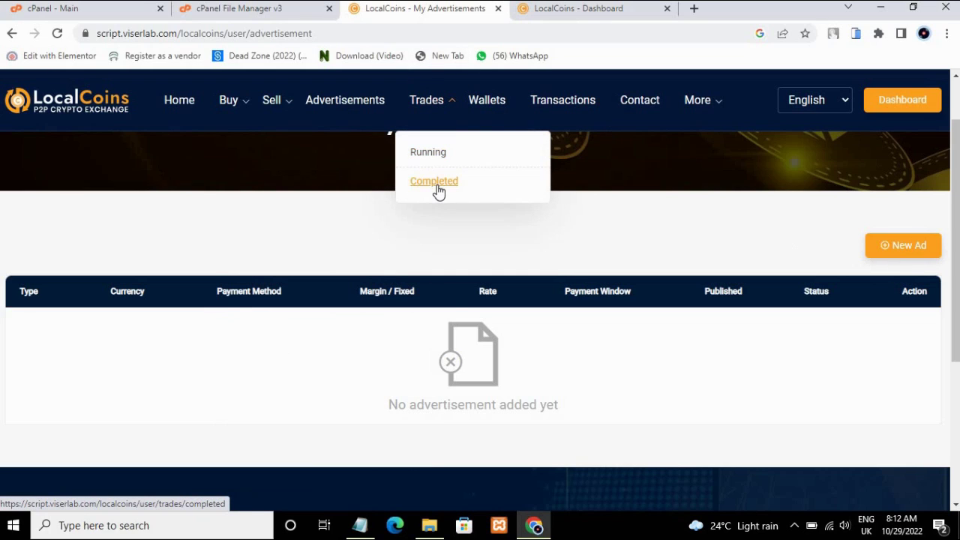
click(498, 104)
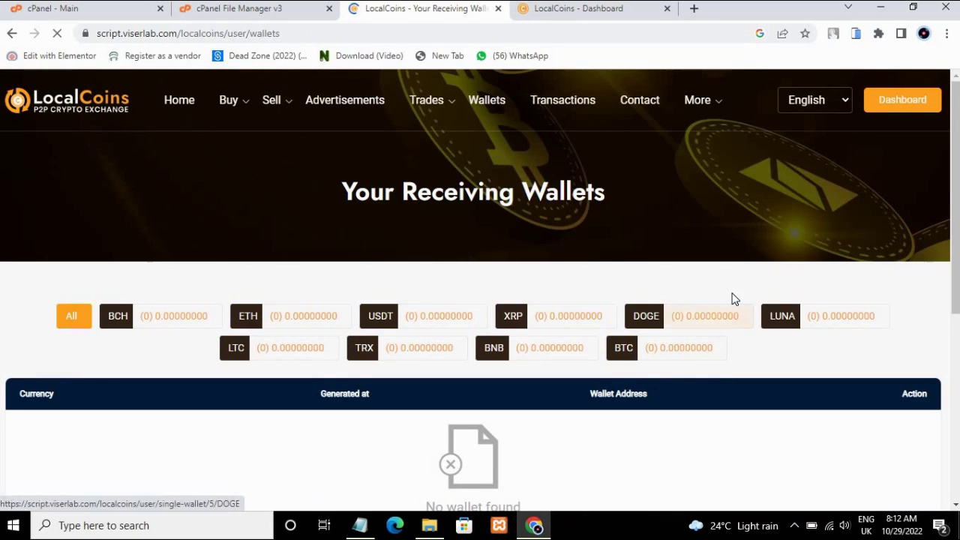
Browse the public home page's offers, then view the admin dashboard showing 1588 total users.
click(696, 102)
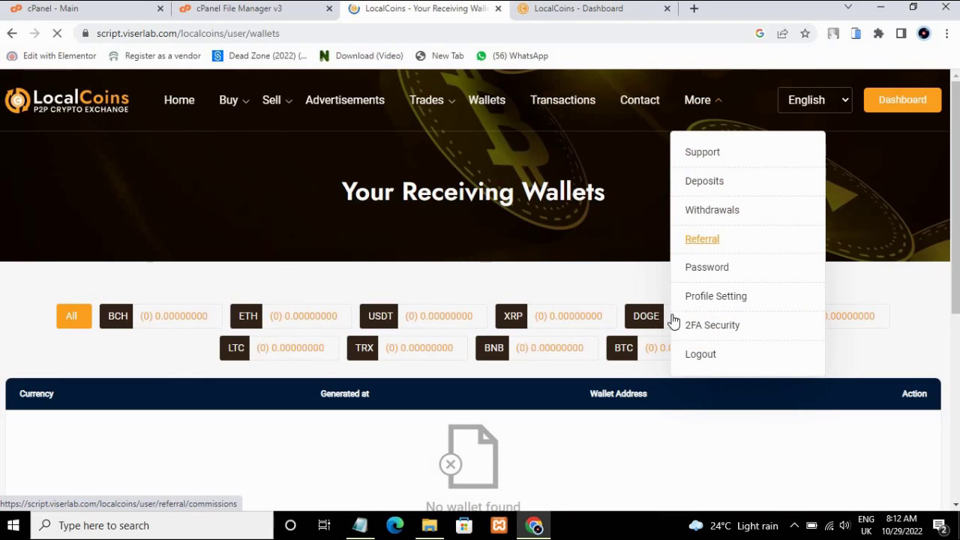
click(182, 102)
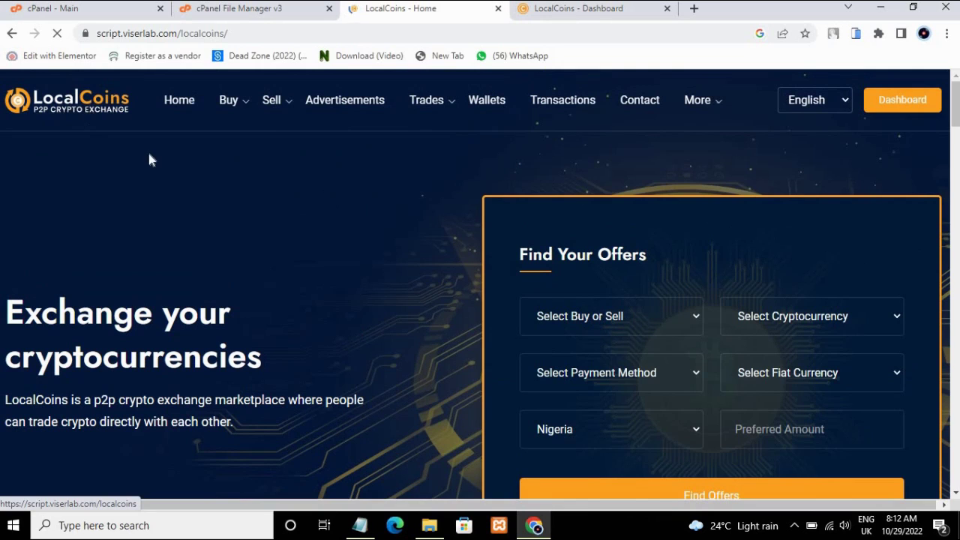
scroll(465, 167, down, 5)
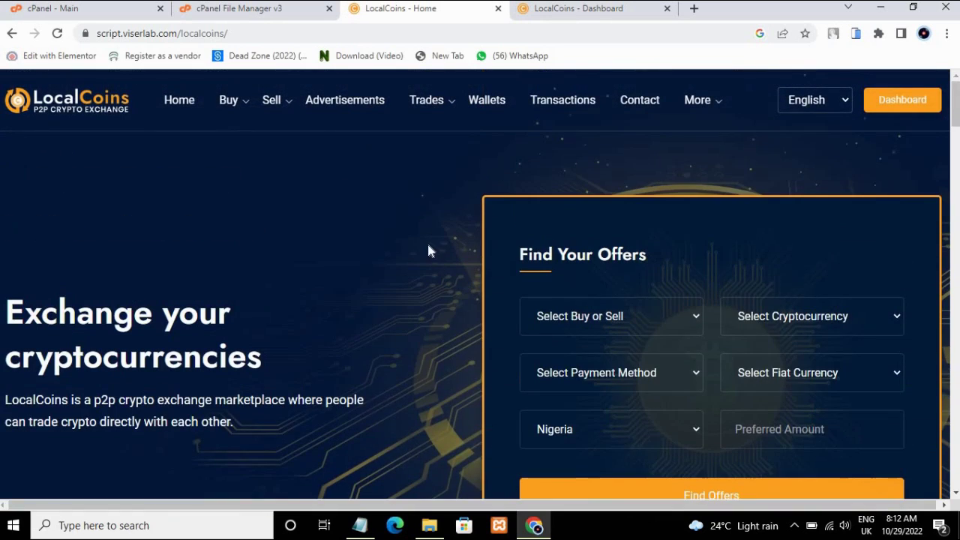
scroll(429, 250, down, 10)
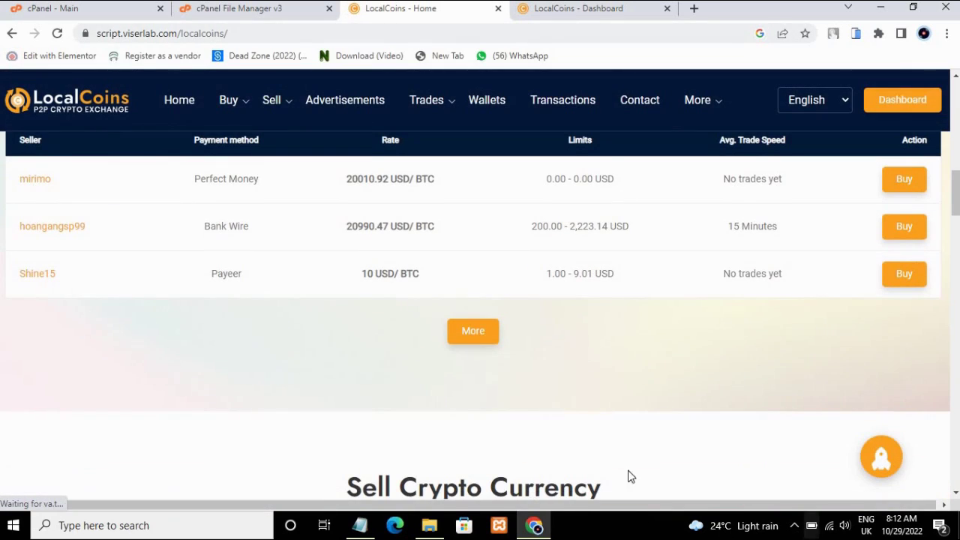
scroll(242, 307, down, 4)
scroll(495, 406, down, 15)
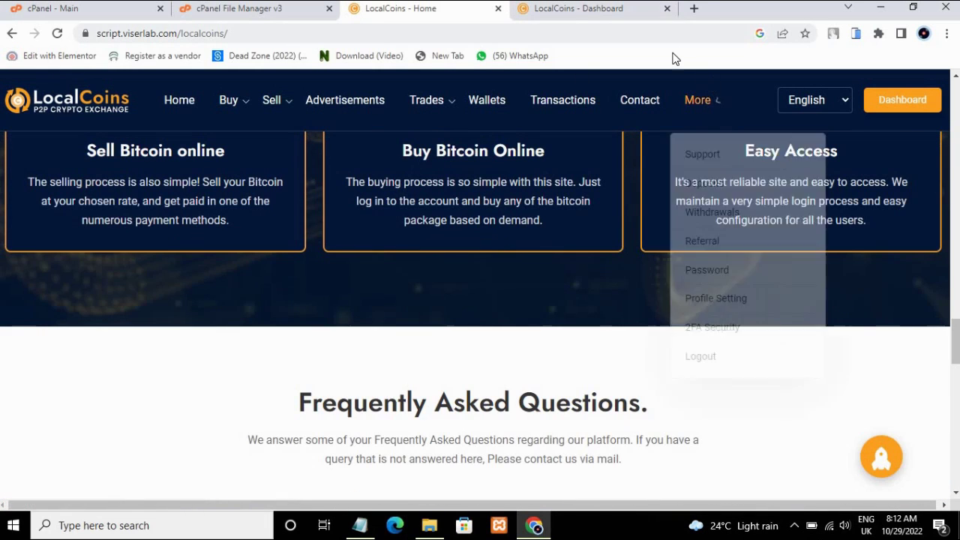
click(537, 8)
scroll(105, 353, down, 12)
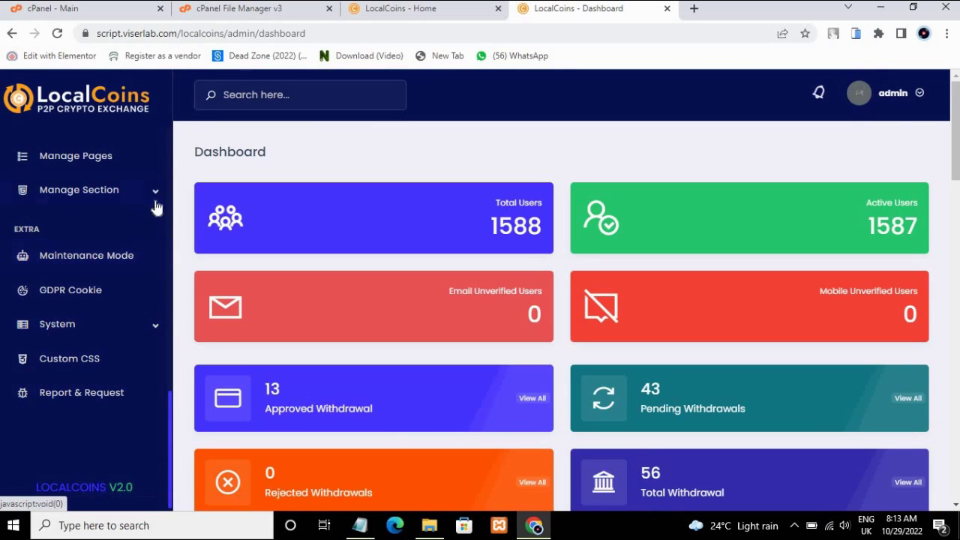
Expand Manage Section in the admin sidebar, glance at the home page, then return to Breadcrumb settings.
click(156, 202)
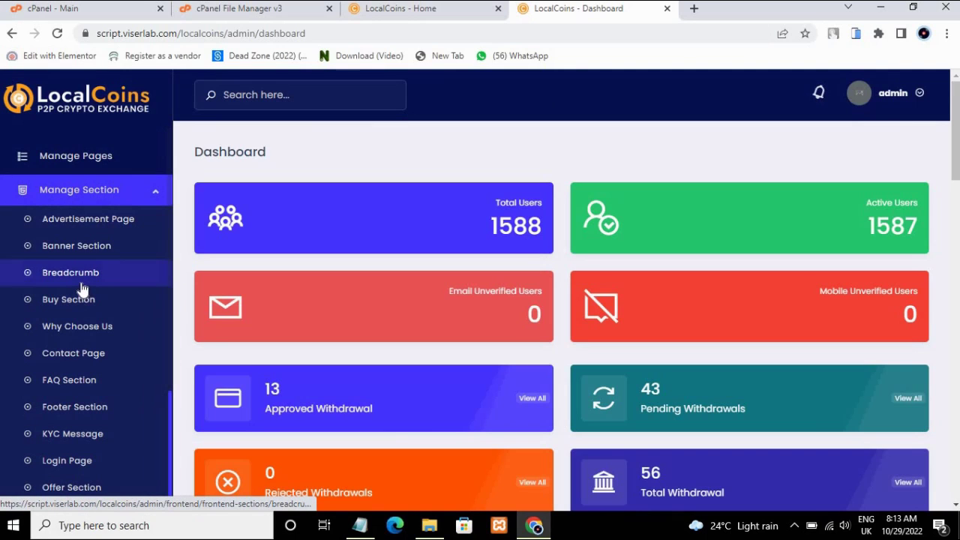
click(391, 9)
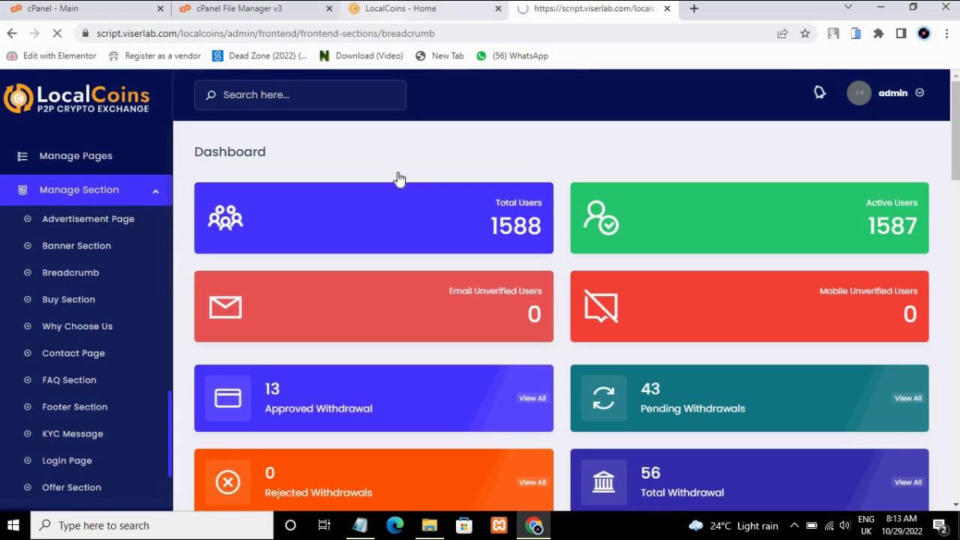
scroll(585, 329, up, 1)
scroll(585, 328, up, 10)
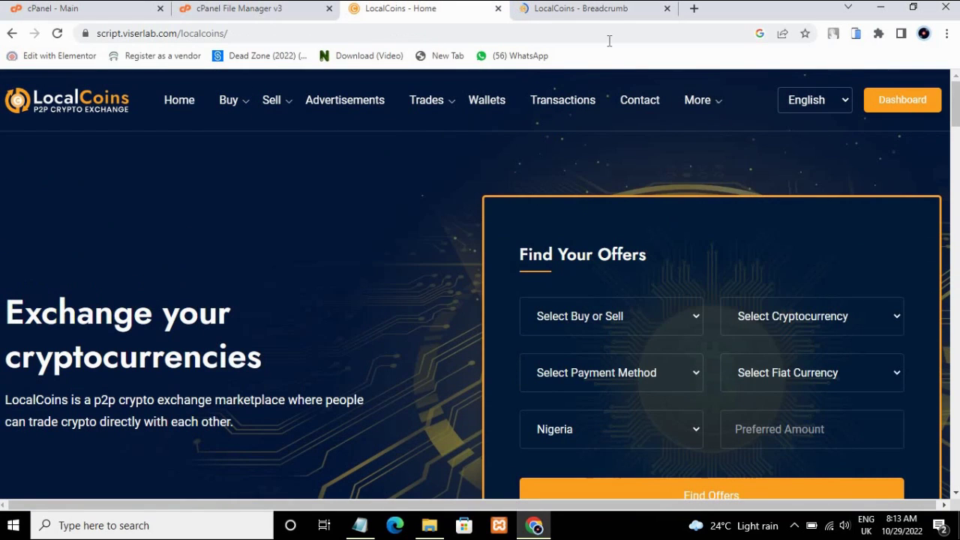
click(604, 17)
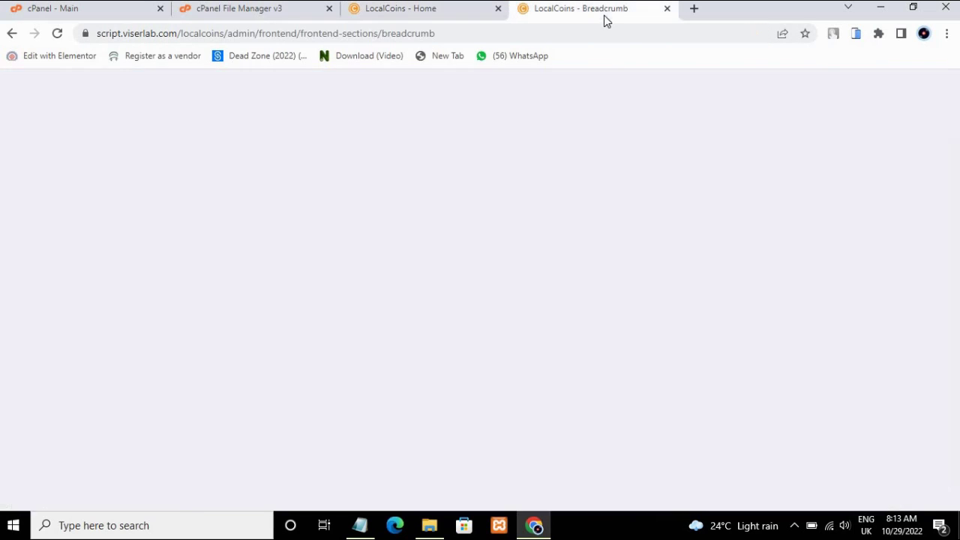
scroll(327, 291, down, 2)
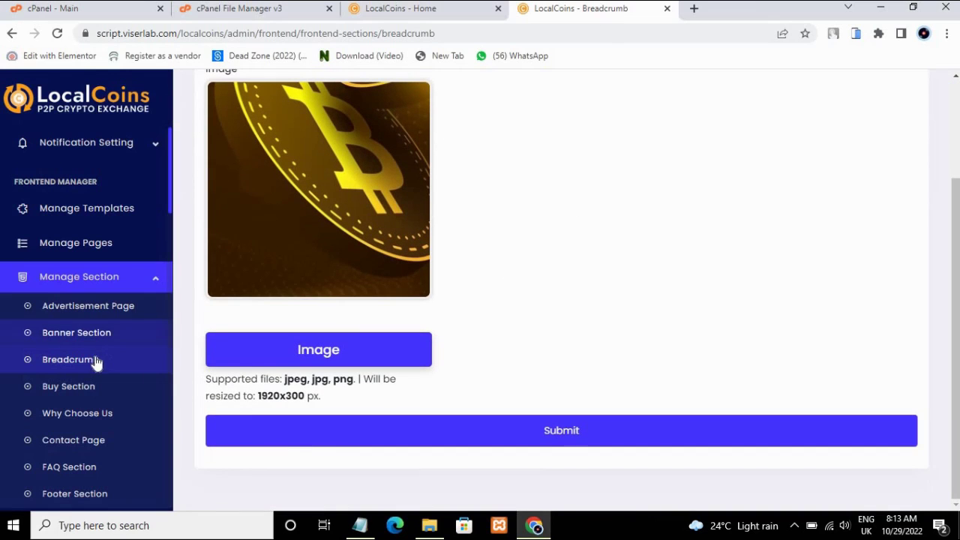
scroll(91, 409, up, 10)
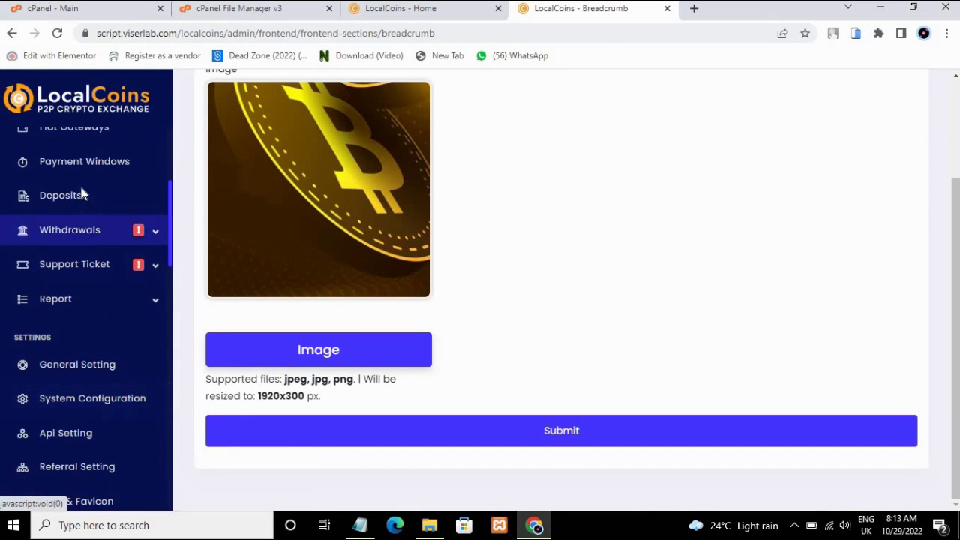
scroll(131, 360, up, 1)
scroll(120, 379, down, 12)
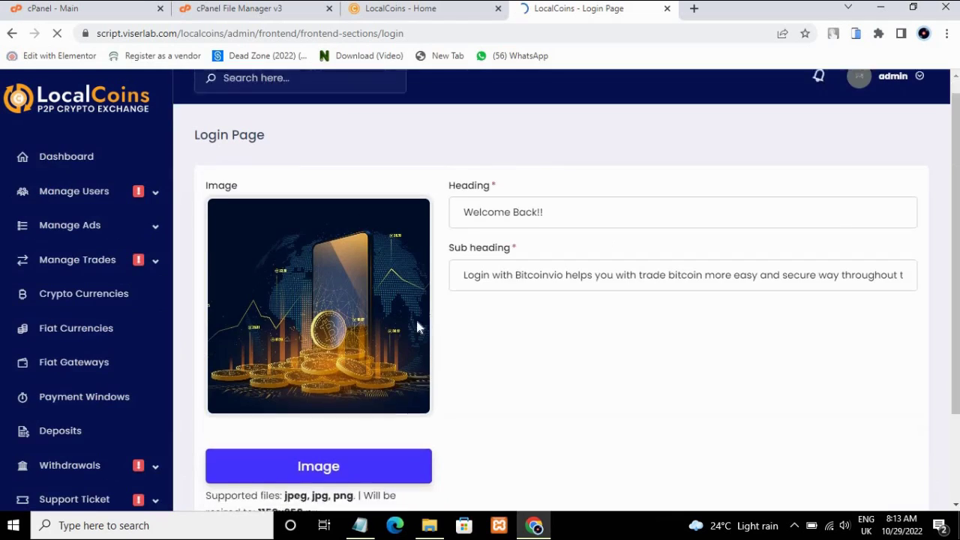
Scroll through the Login Page editor with its 'Welcome Back!!' heading and 1150x950 login image.
scroll(128, 350, up, 5)
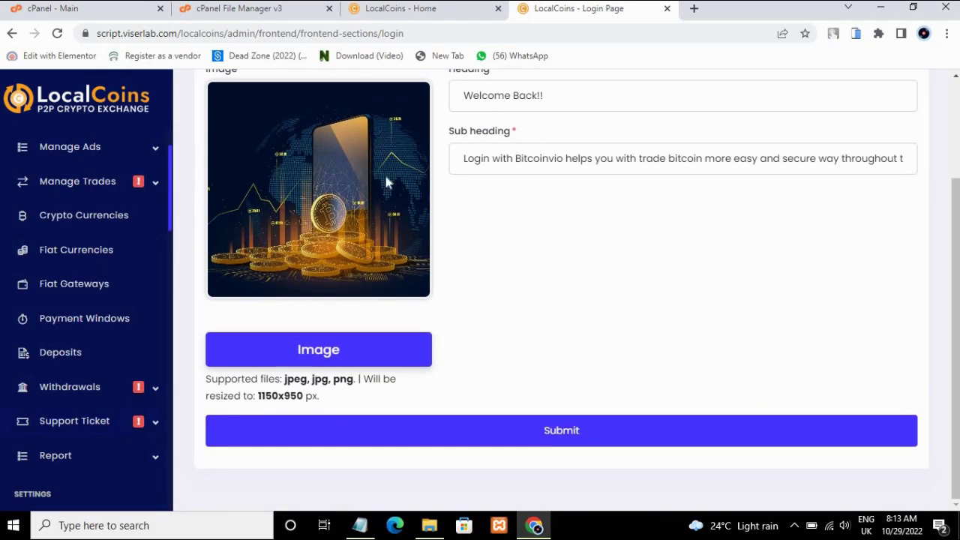
scroll(388, 182, up, 2)
scroll(270, 194, down, 2)
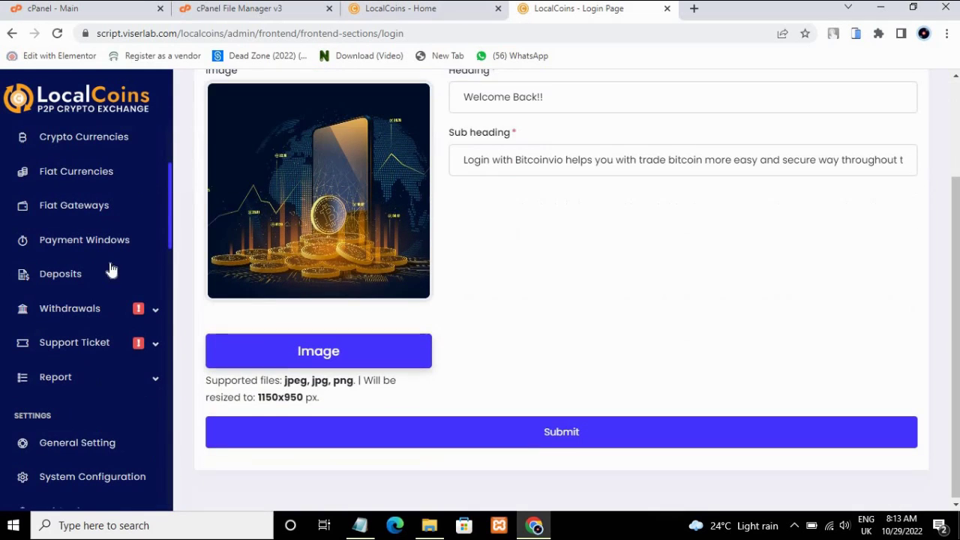
scroll(144, 396, down, 8)
scroll(120, 422, down, 5)
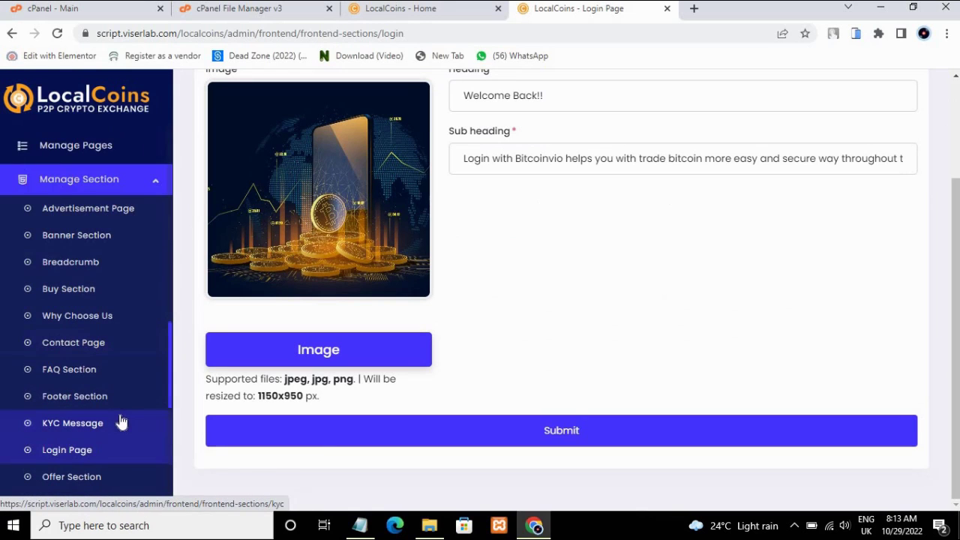
scroll(102, 330, up, 2)
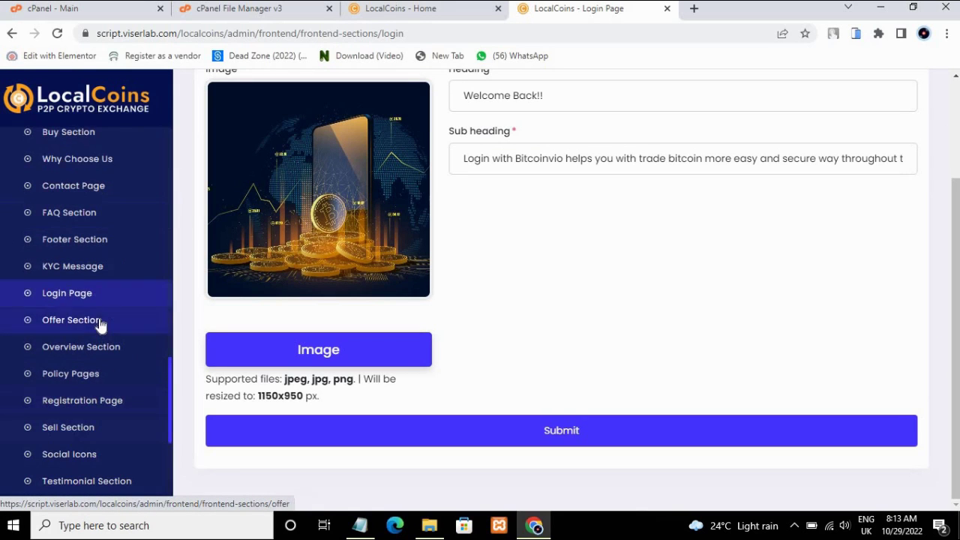
scroll(89, 291, up, 6)
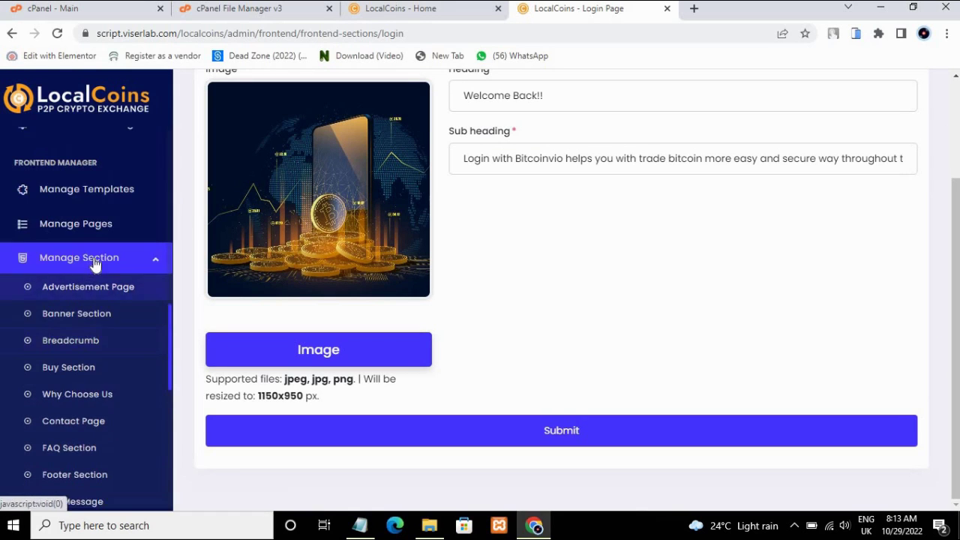
scroll(105, 240, up, 8)
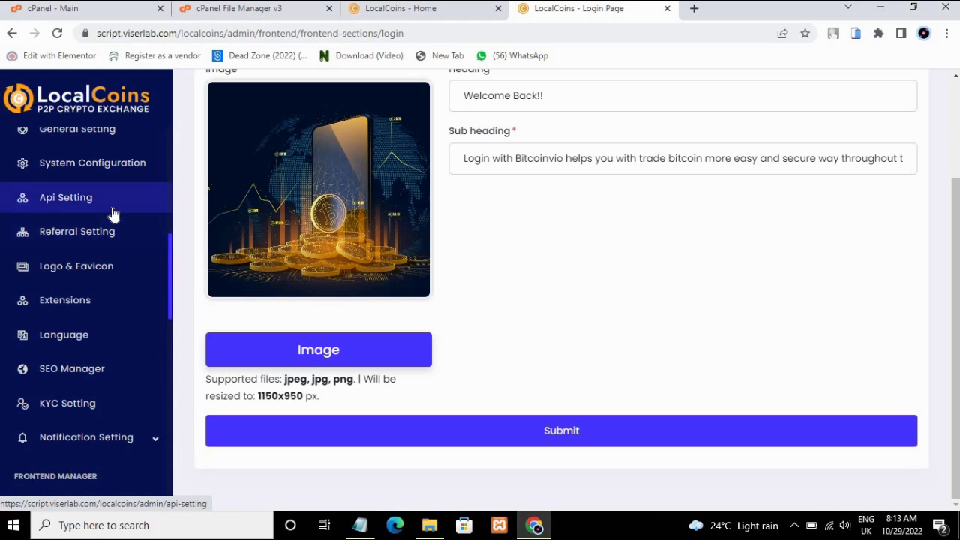
scroll(108, 225, up, 2)
scroll(102, 257, up, 2)
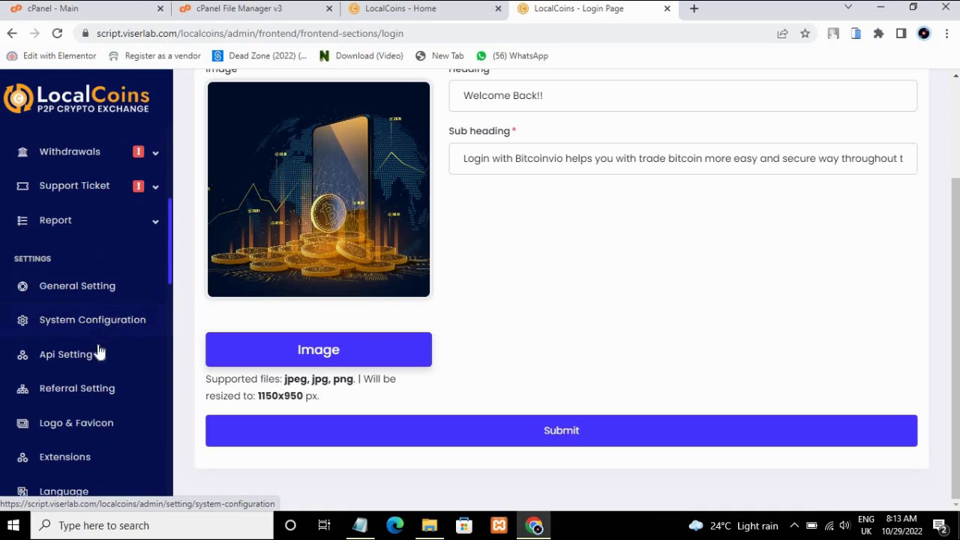
Open General Setting and scroll through the site options, then switch browser tabs.
click(102, 279)
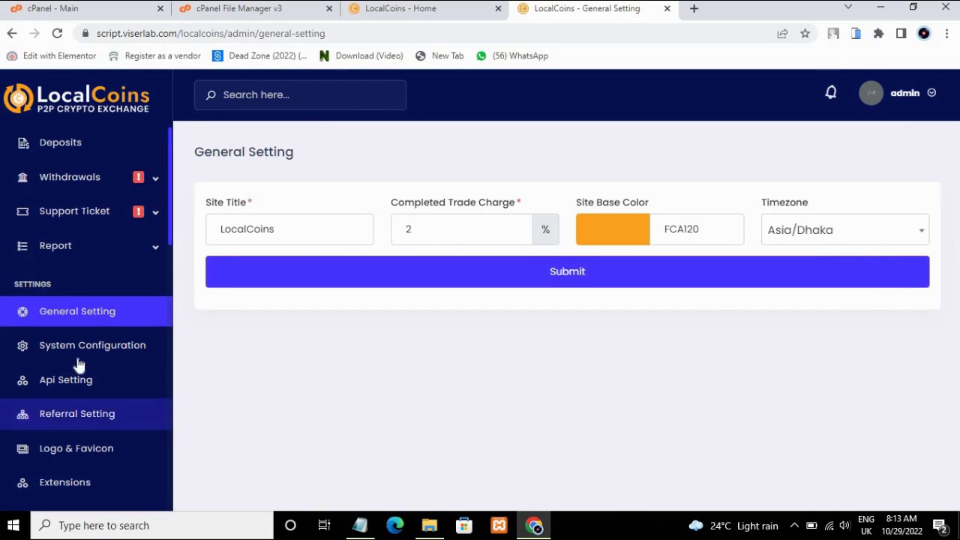
scroll(90, 357, up, 3)
scroll(94, 363, down, 2)
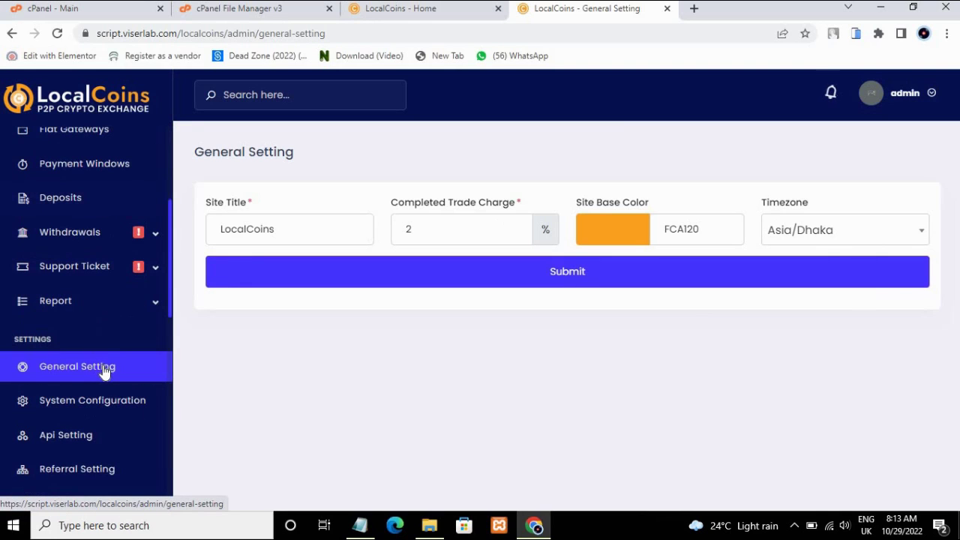
scroll(104, 374, down, 1)
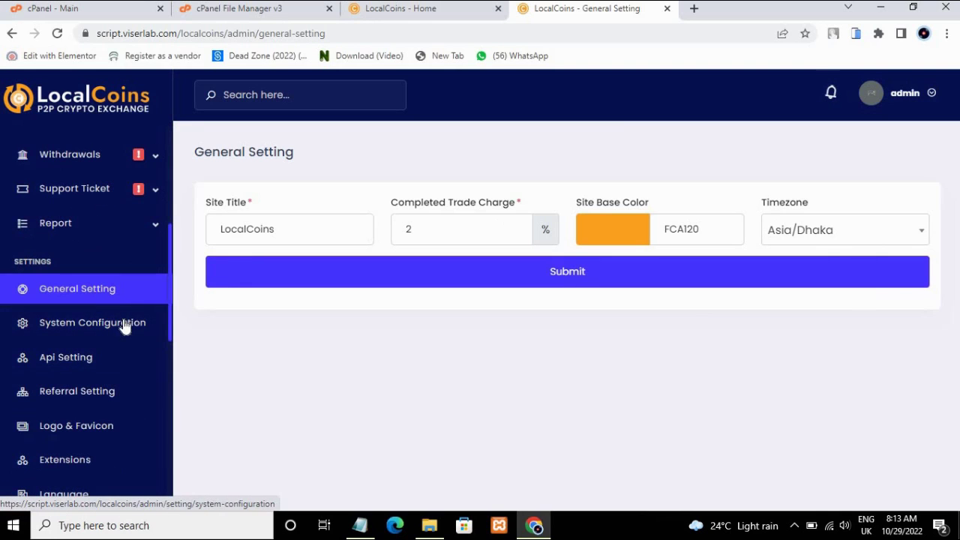
scroll(108, 369, down, 1)
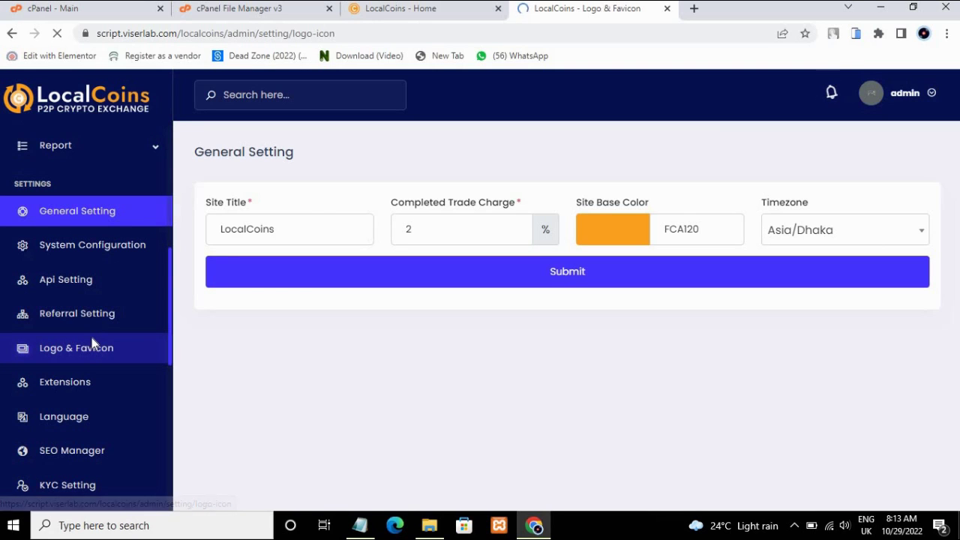
scroll(400, 353, down, 2)
scroll(304, 250, up, 1)
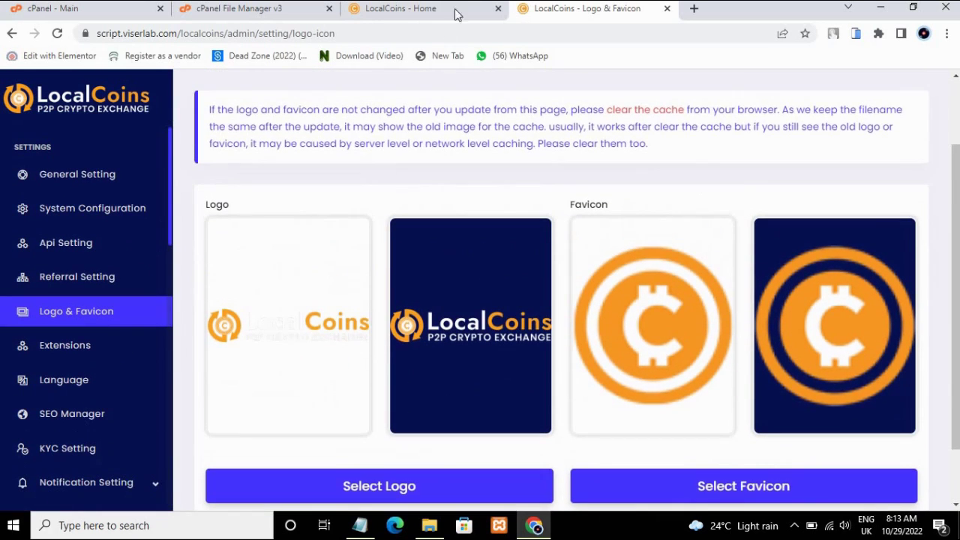
click(431, 15)
Flip between the home page and Logo & Favicon tabs, ending on the home page's BTC offers.
click(450, 10)
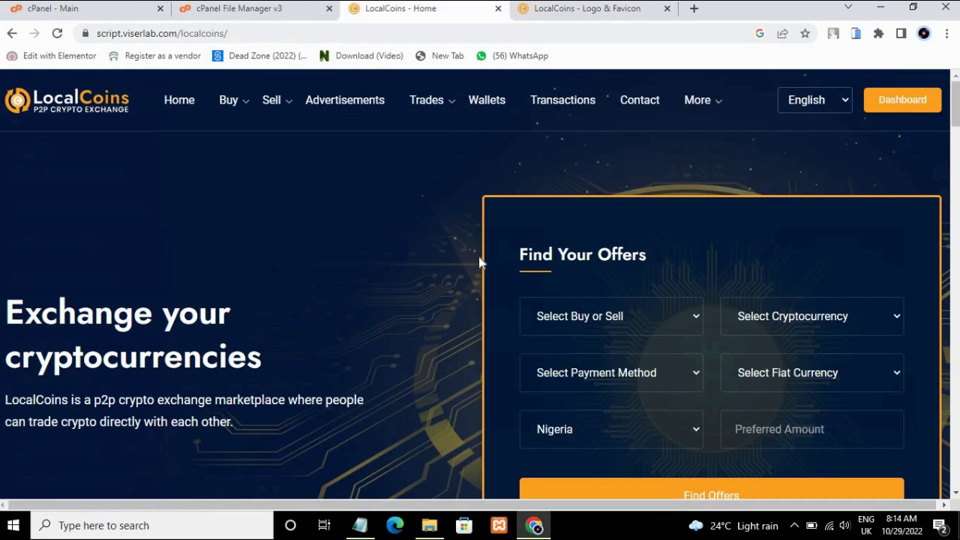
scroll(599, 383, down, 5)
scroll(599, 383, down, 15)
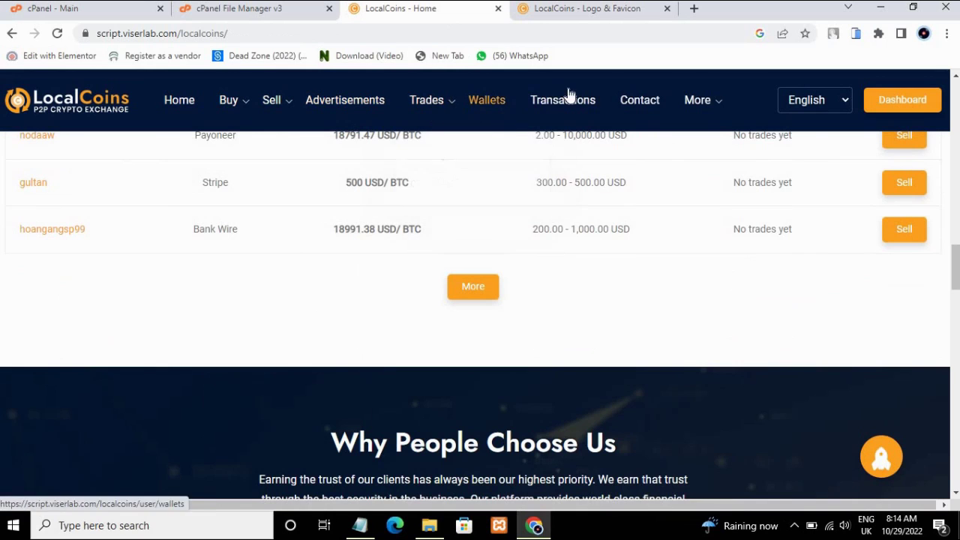
click(590, 13)
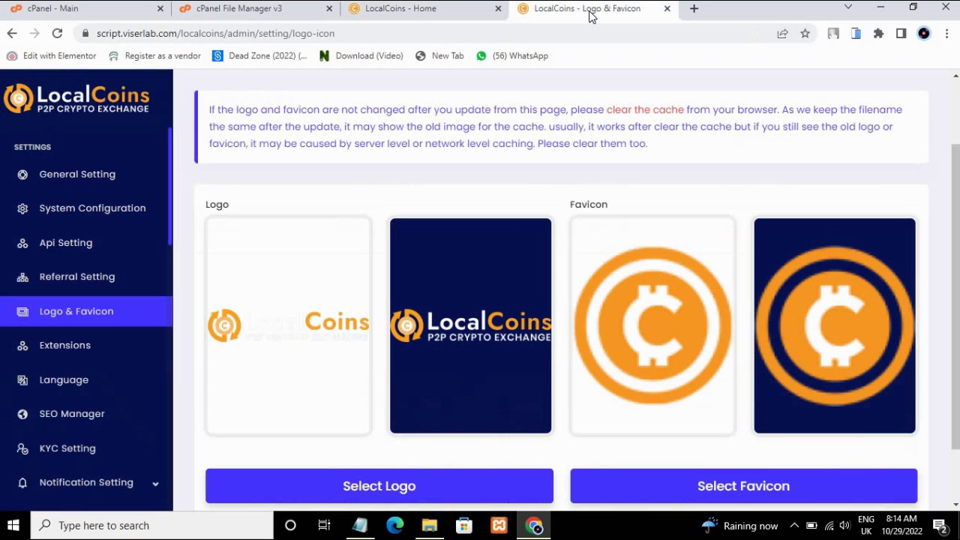
scroll(375, 308, down, 1)
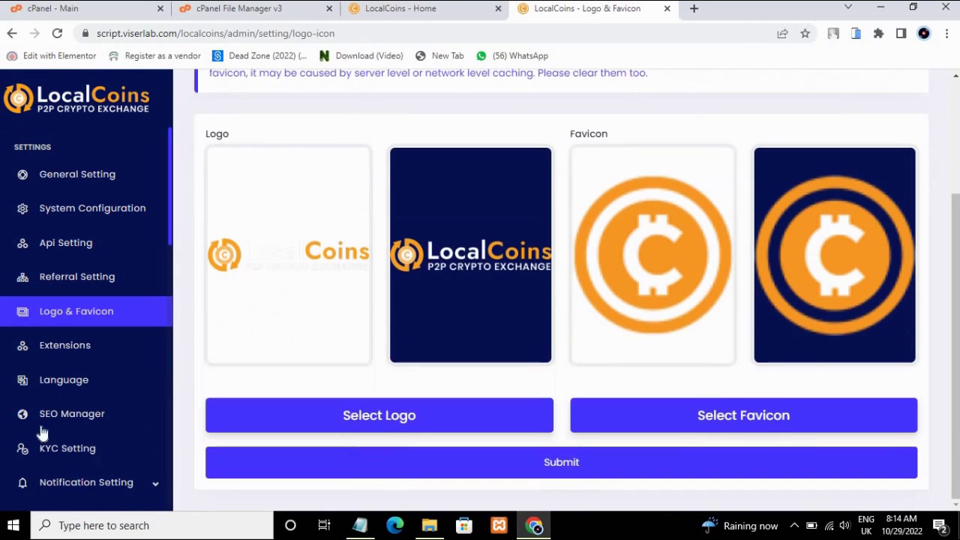
click(425, 11)
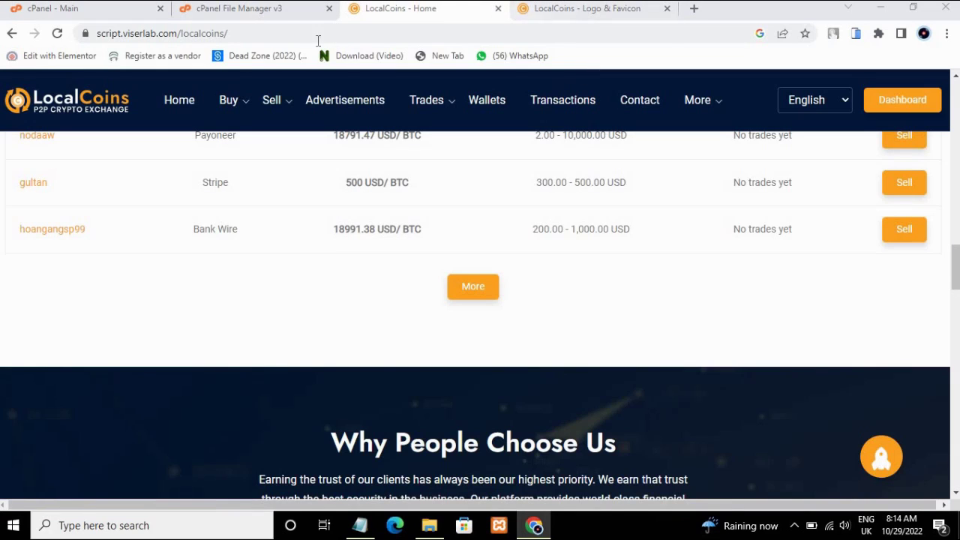
Load namecheap.com in a new browser tab.
click(696, 9)
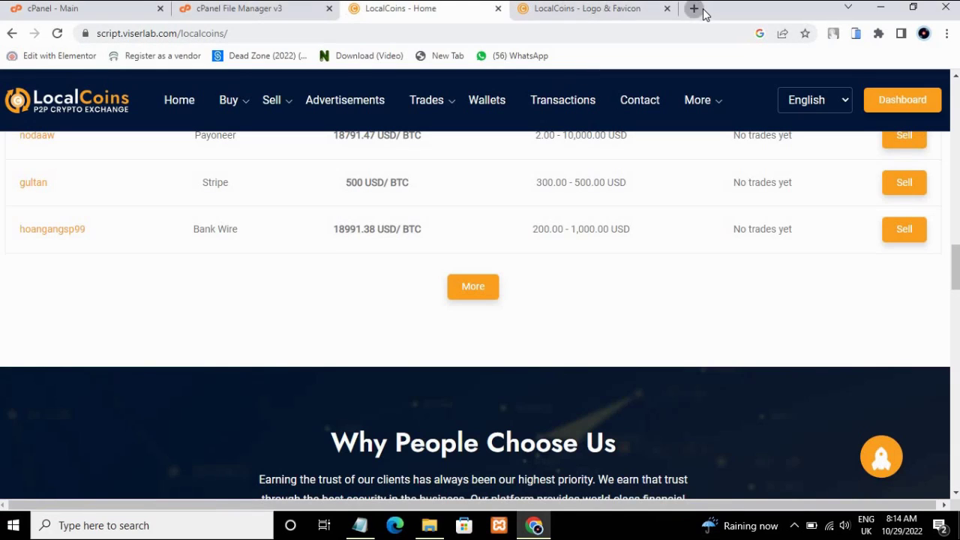
text(do)
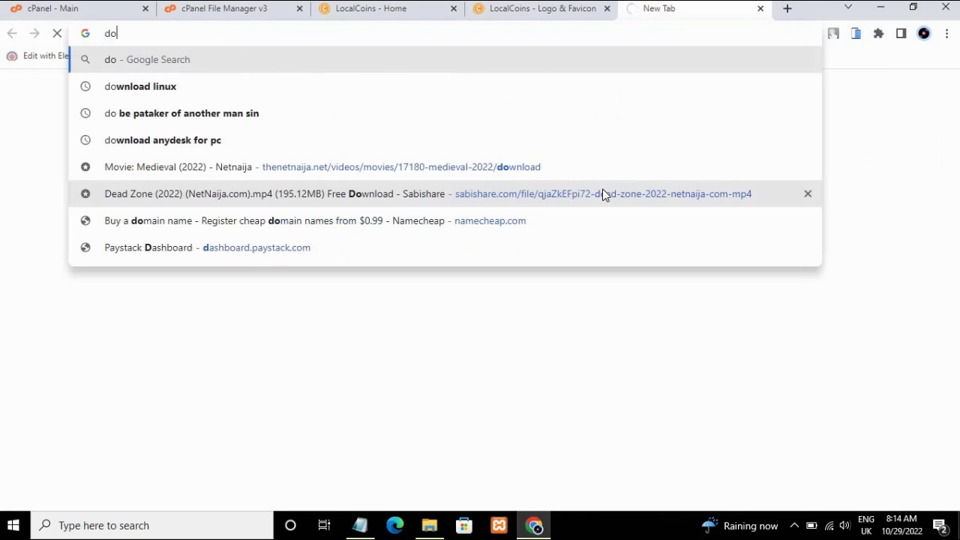
key(BackSpace)
key(BackSpace)
text(nm)
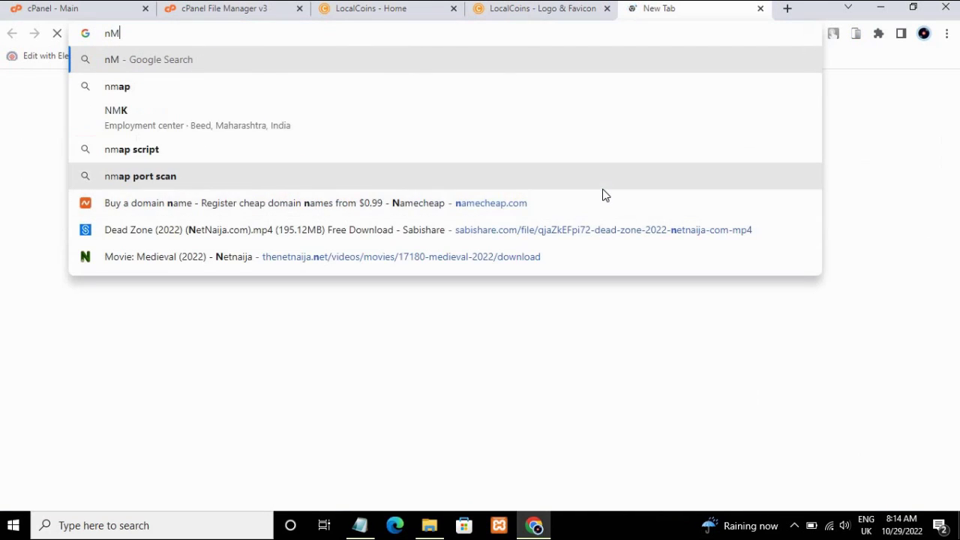
key(BackSpace)
key(BackSpace)
text(na)
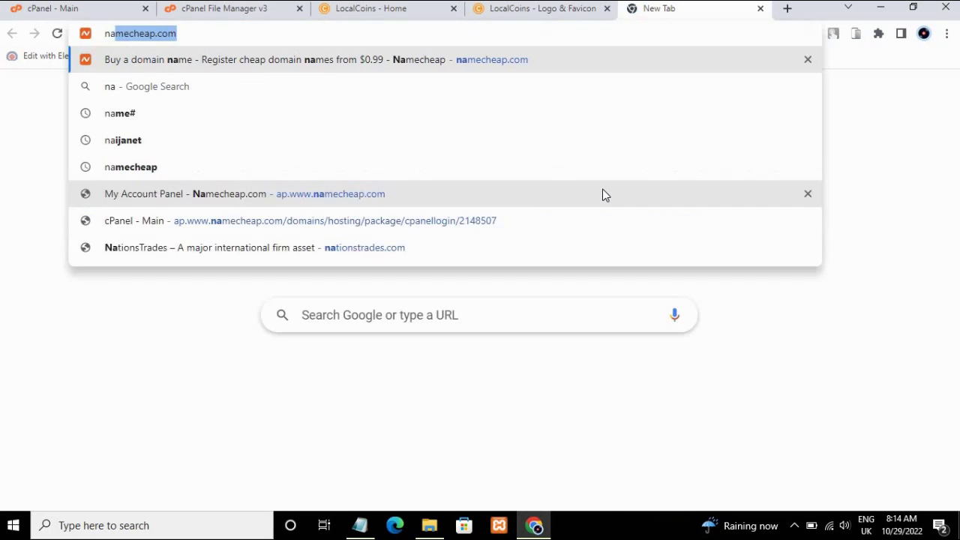
key(Return)
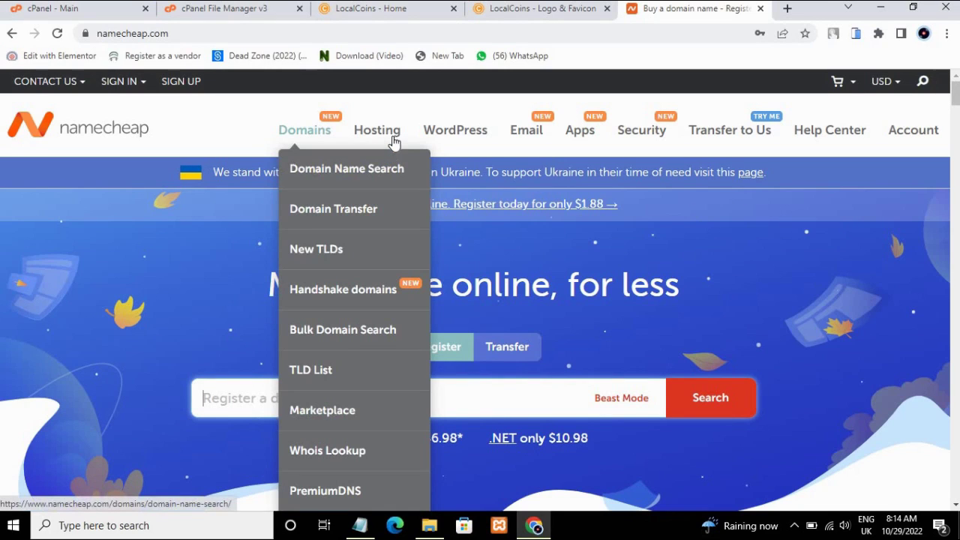
Open Hosting > Shared Hosting and review Stellar $2.18, Stellar Plus $2.98, Stellar Business $4.98 plans.
mouse_move(382, 135)
click(405, 174)
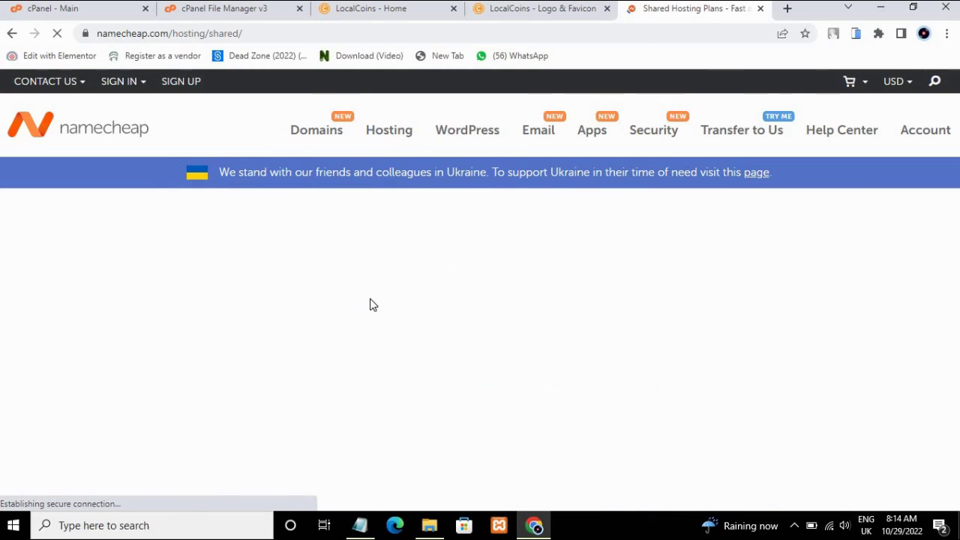
scroll(371, 315, down, 5)
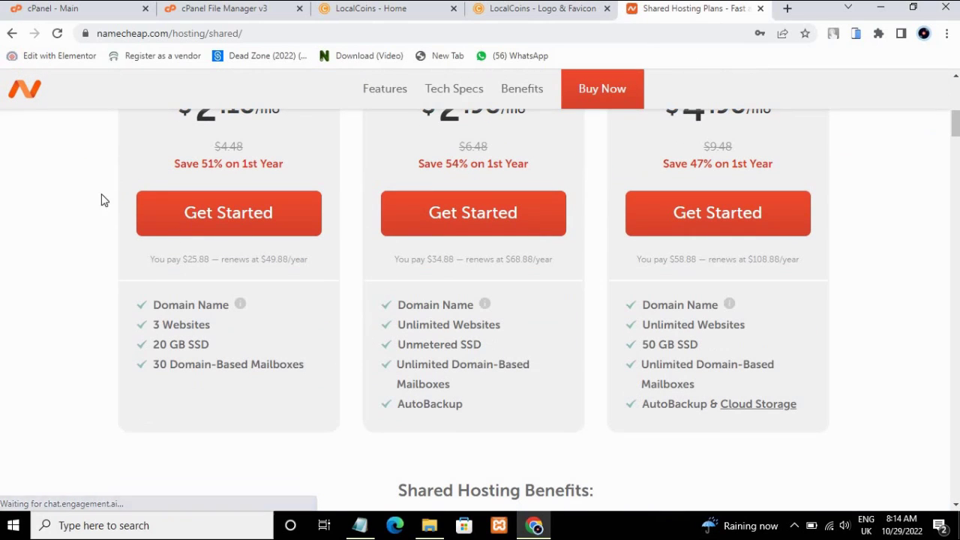
scroll(187, 255, up, 2)
scroll(203, 279, down, 4)
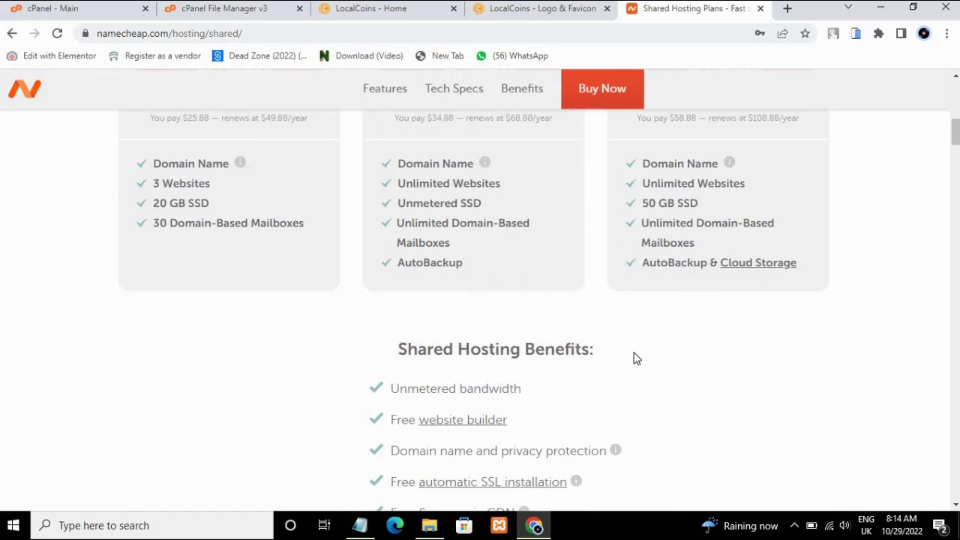
scroll(658, 302, up, 3)
scroll(598, 310, up, 3)
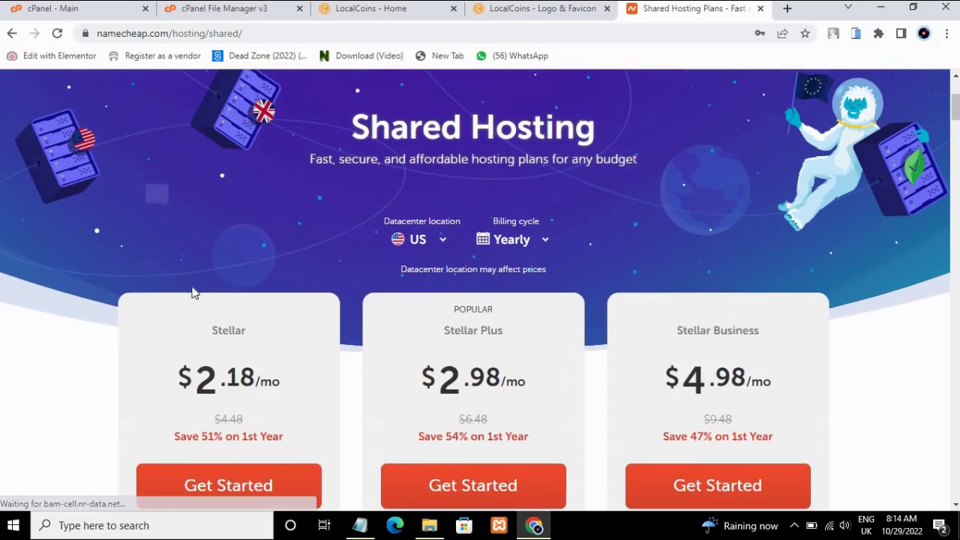
scroll(193, 292, up, 1)
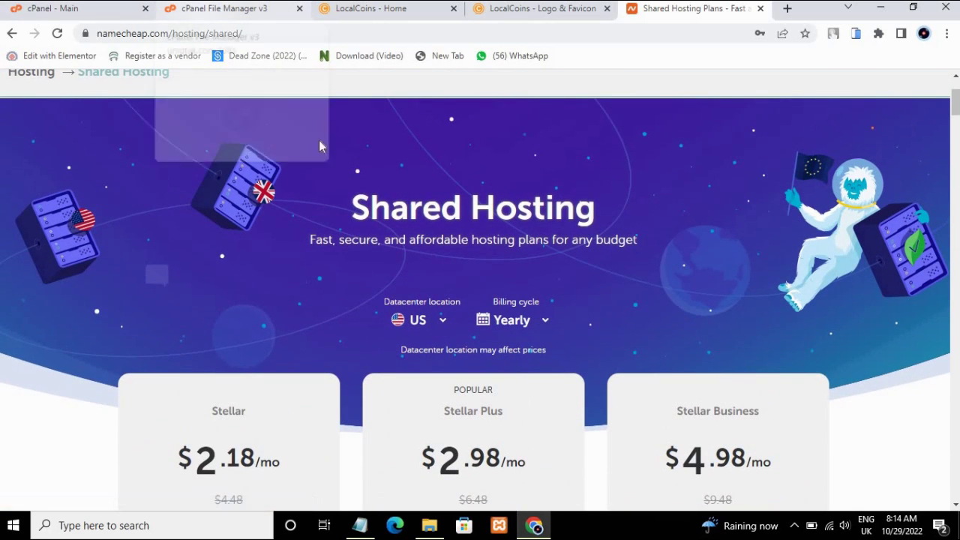
Search cPanel for 'file', launch File Manager, and view the empty public_html folder.
click(193, 15)
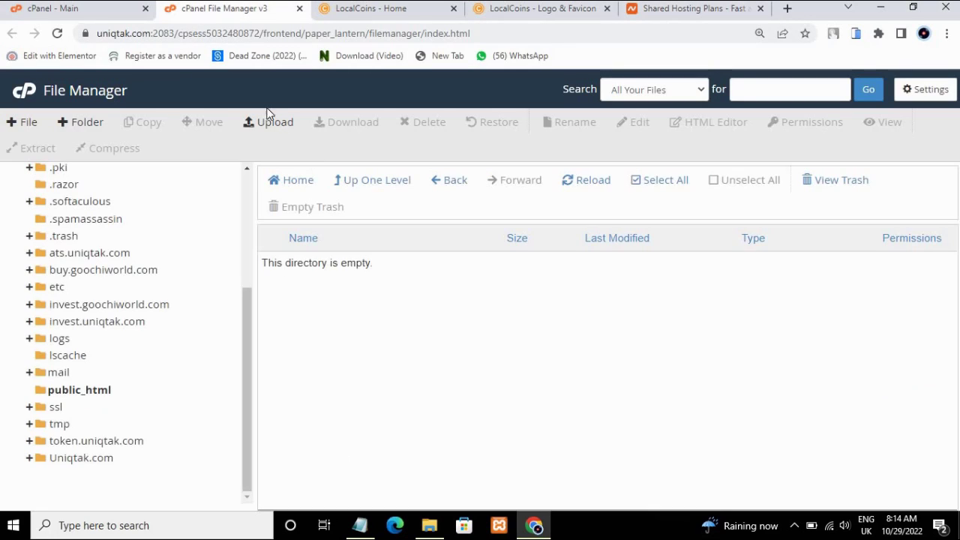
click(86, 15)
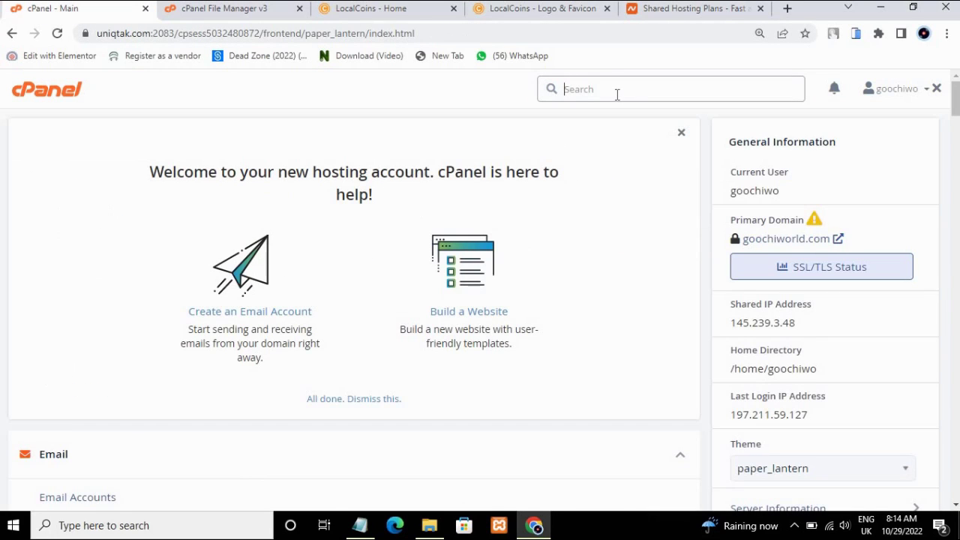
click(616, 89)
text(file)
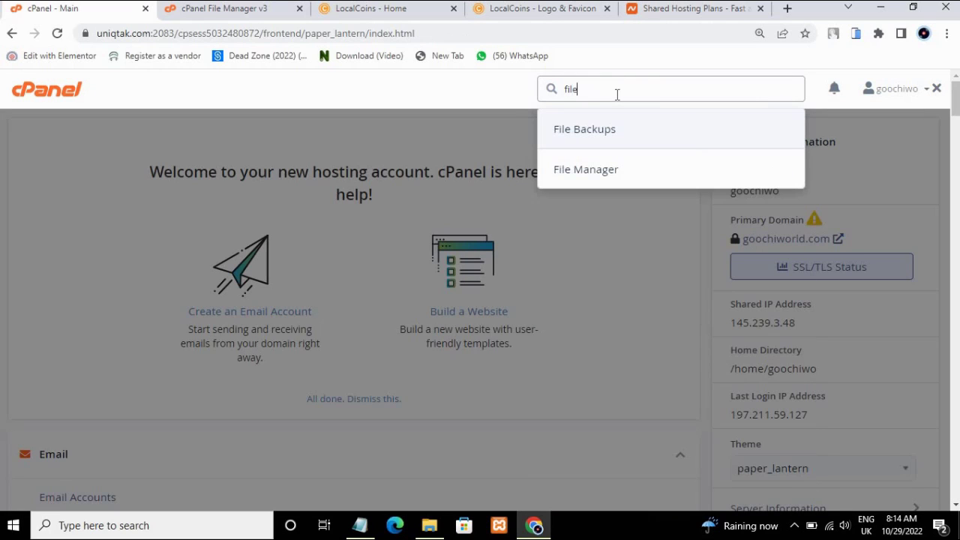
click(606, 170)
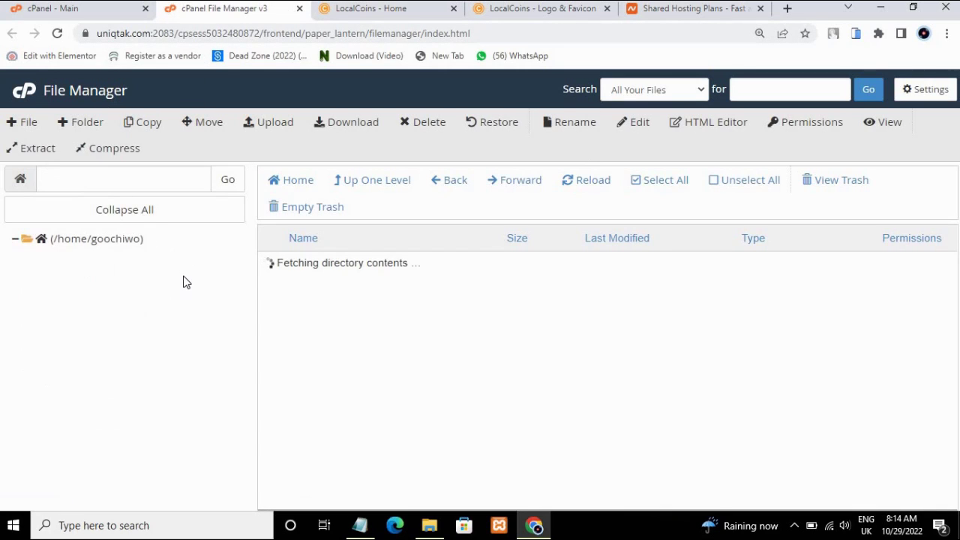
scroll(183, 300, down, 3)
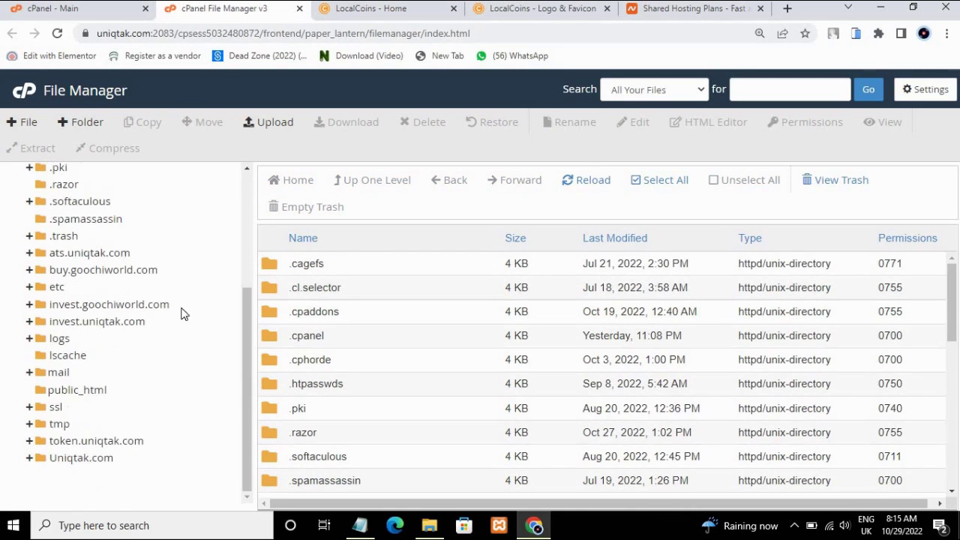
click(79, 391)
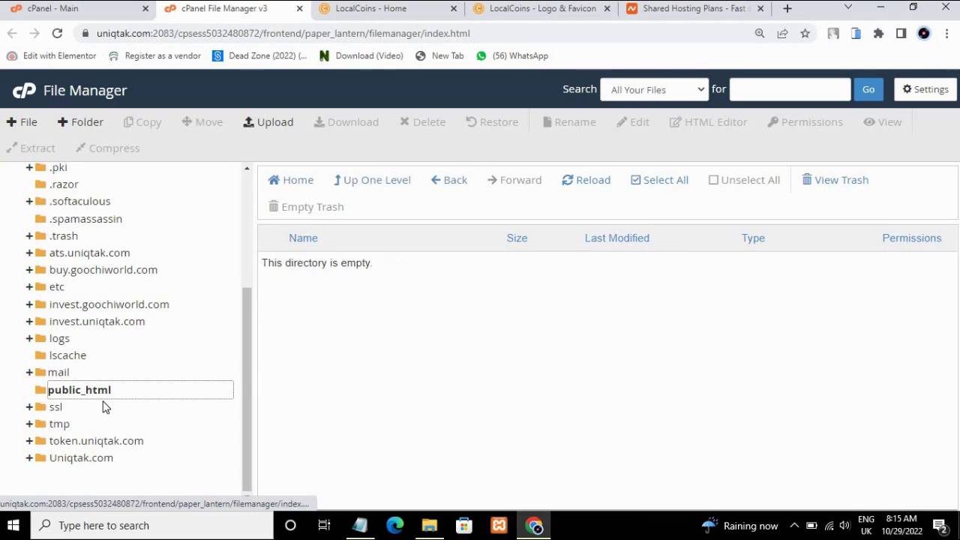
Pick the Files zip from Downloads\localcoins on the public_html File Upload page.
click(268, 123)
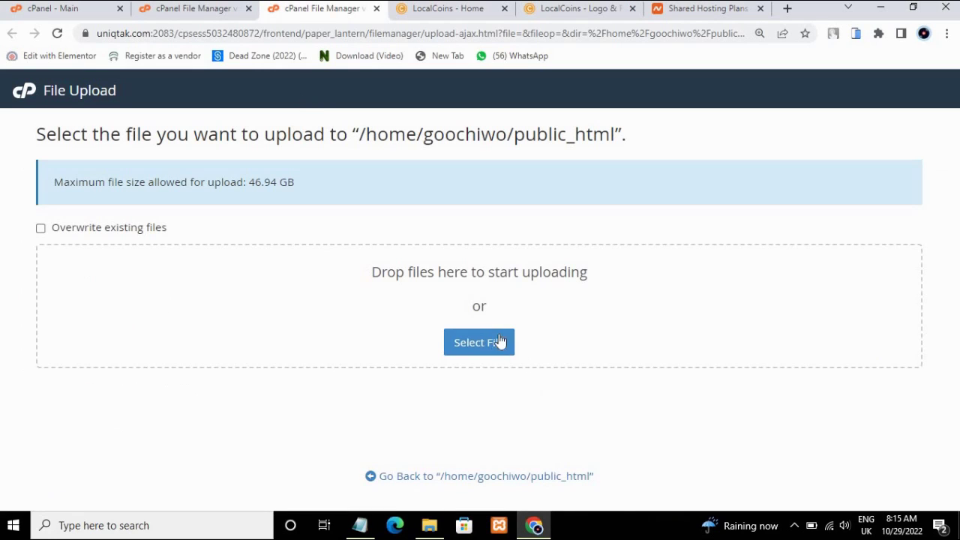
click(480, 343)
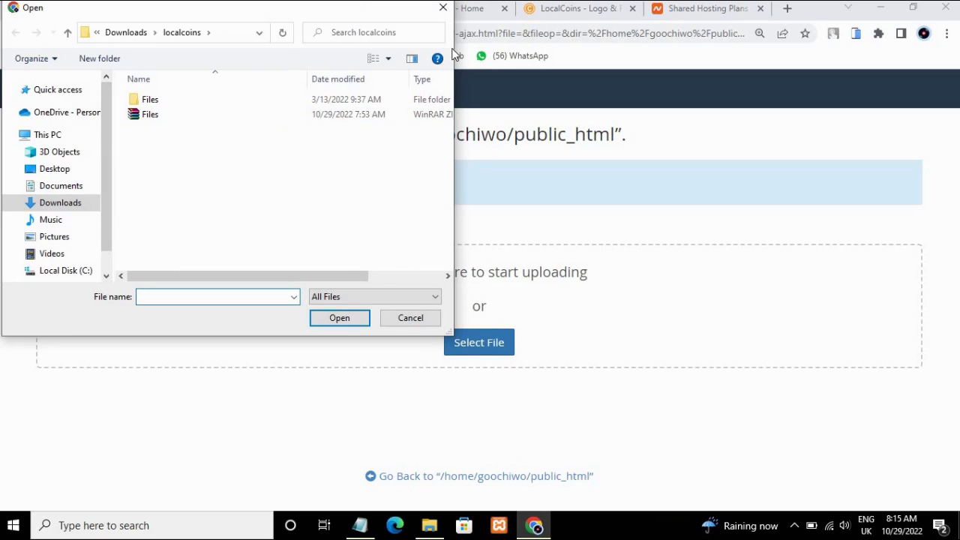
click(146, 115)
click(344, 318)
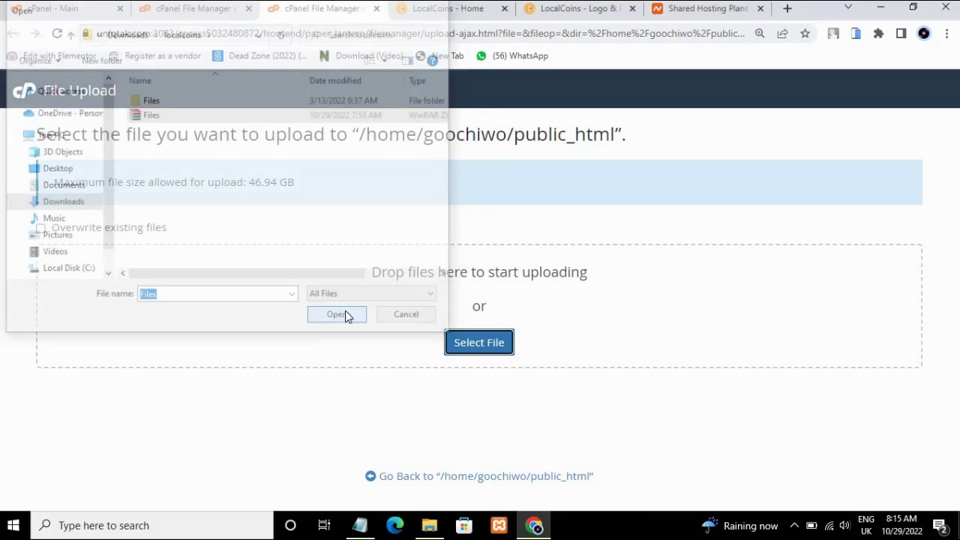
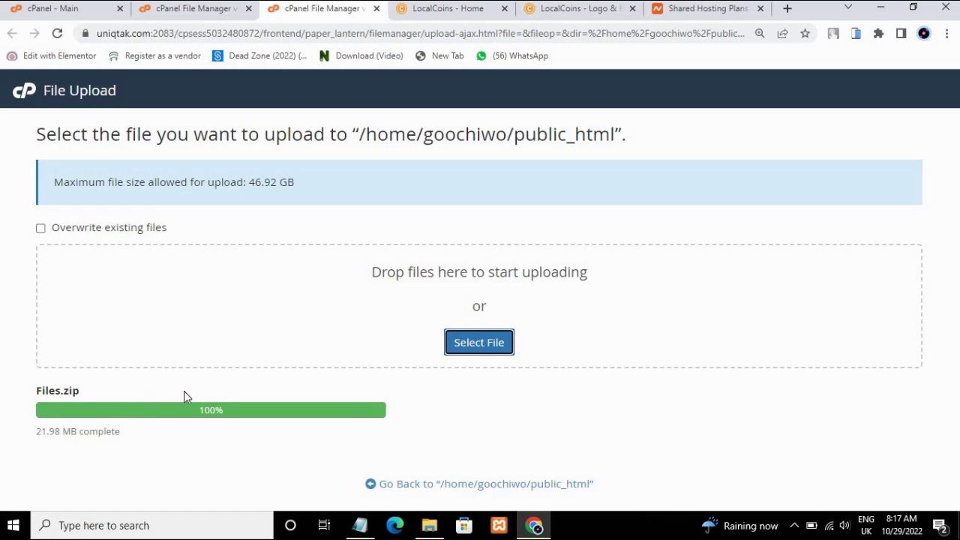
Extract the uploaded Files.zip archive into public_html.
click(420, 486)
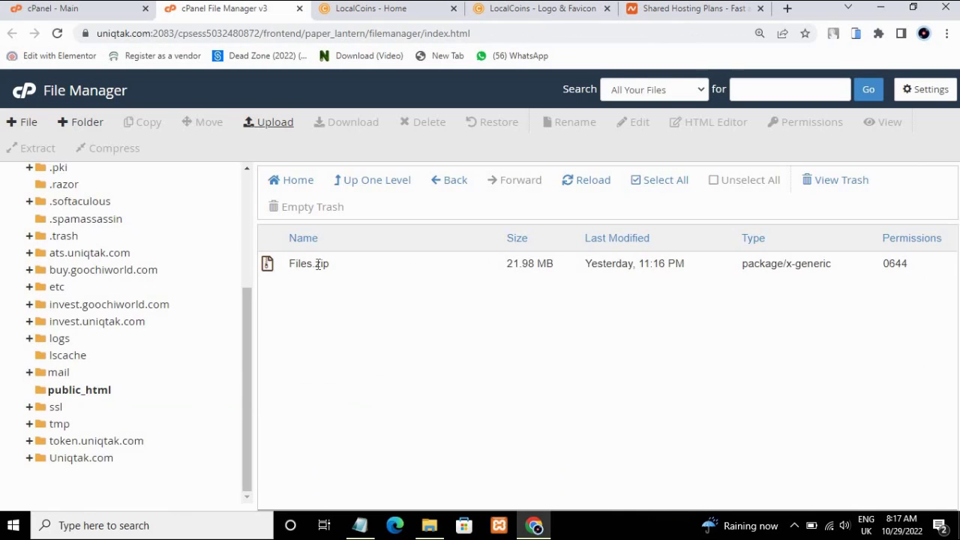
click(318, 264)
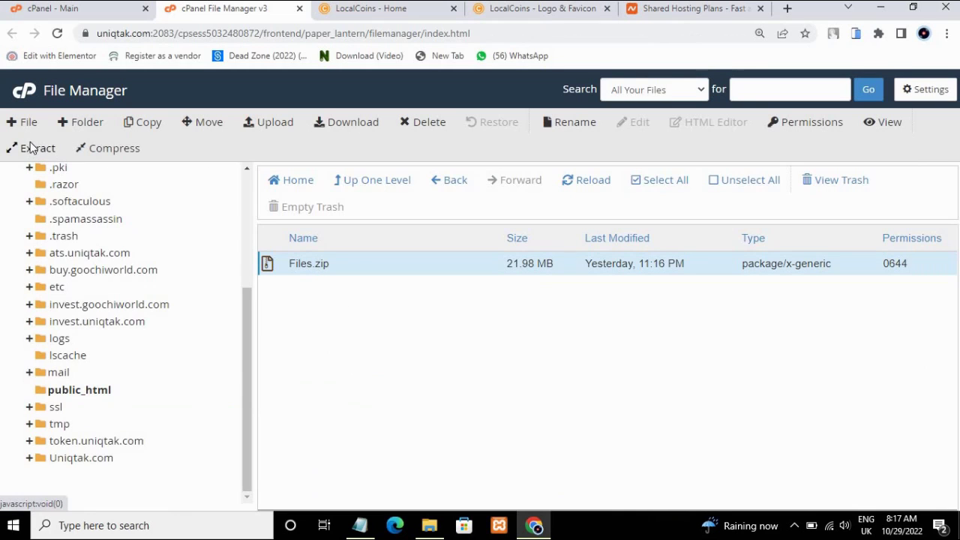
click(31, 148)
click(623, 369)
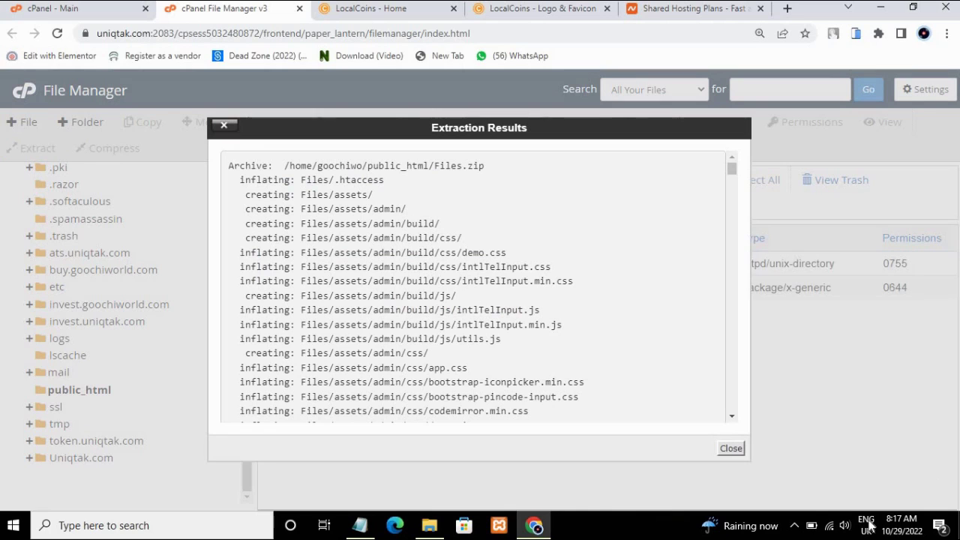
click(732, 448)
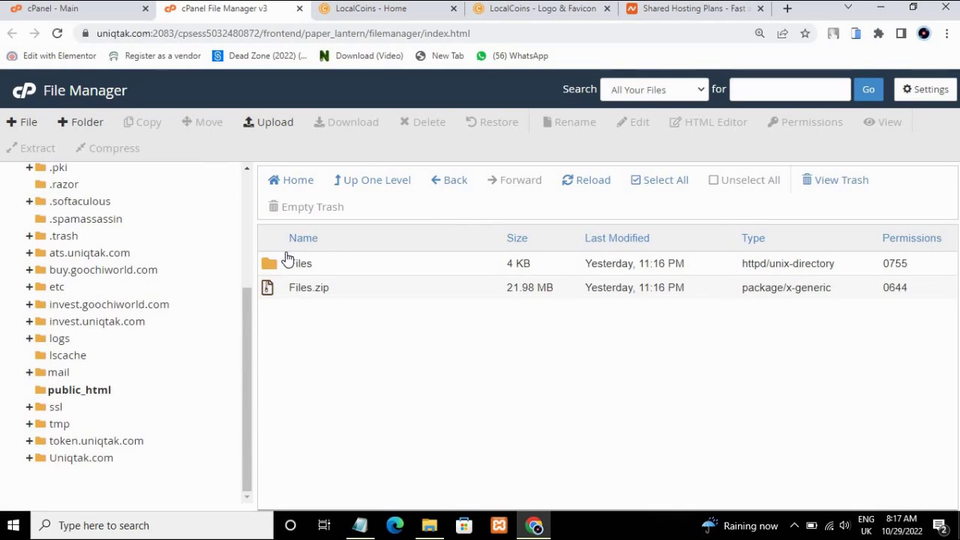
Move everything inside the Files folder up into /public_html/ and check the result.
click(272, 262)
double_click(271, 262)
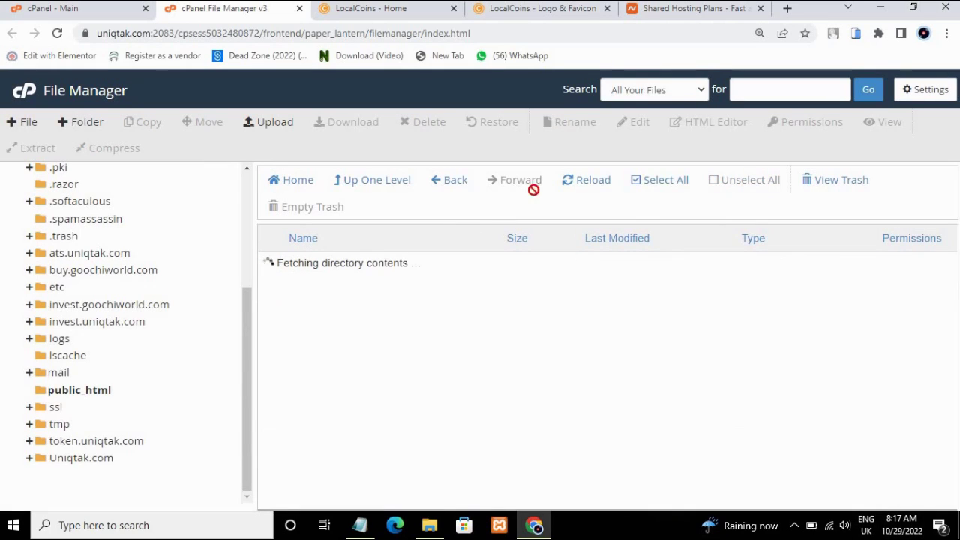
click(654, 184)
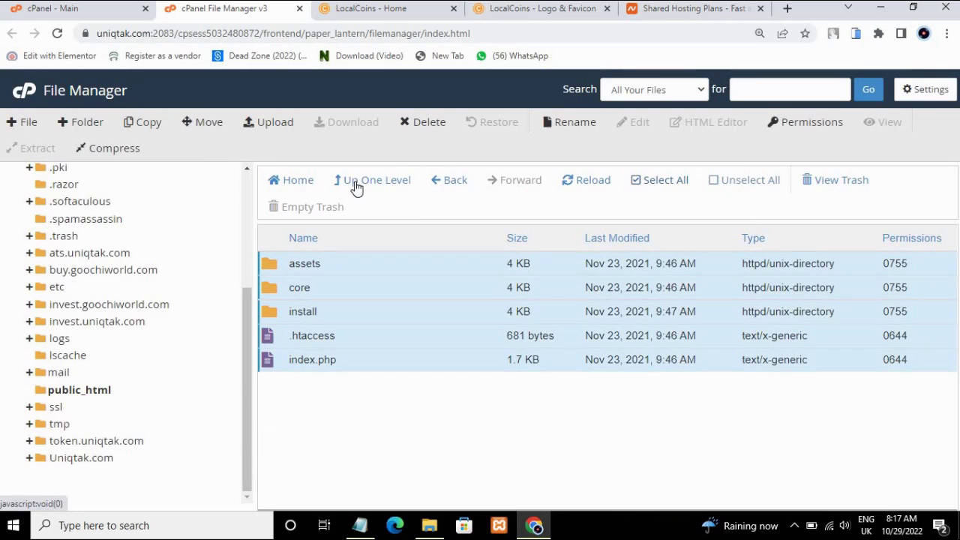
click(203, 122)
click(508, 334)
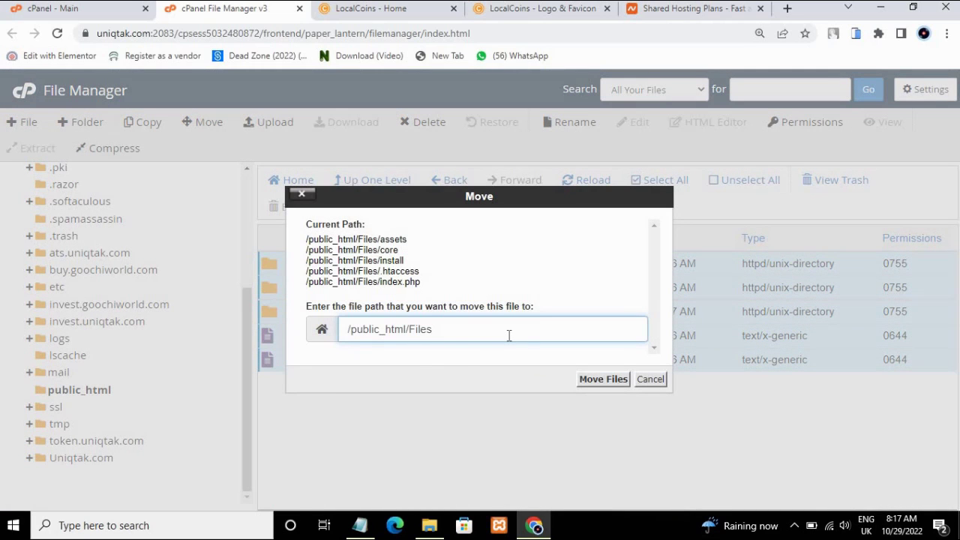
key(BackSpace)
key(BackSpace)
key(BackSpace)
key(BackSpace)
key(BackSpace)
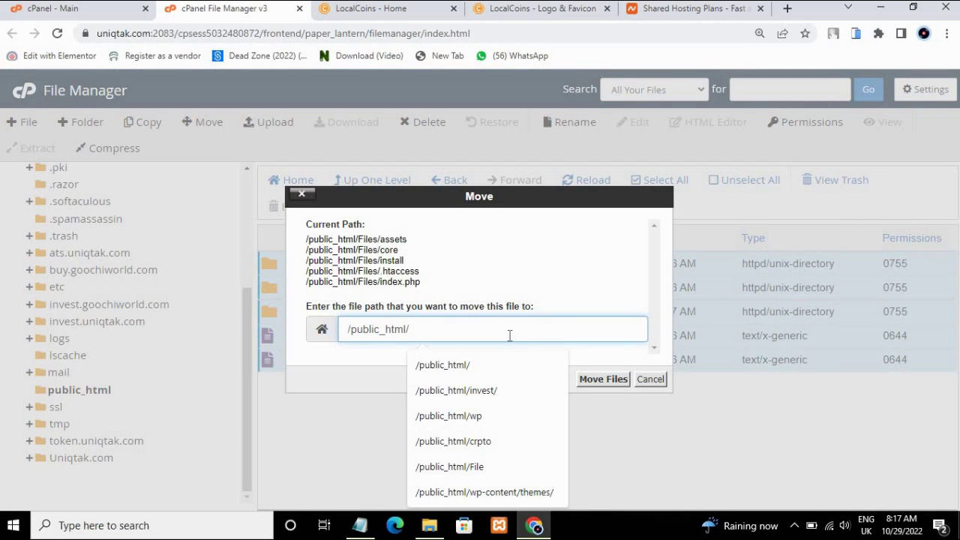
key(Return)
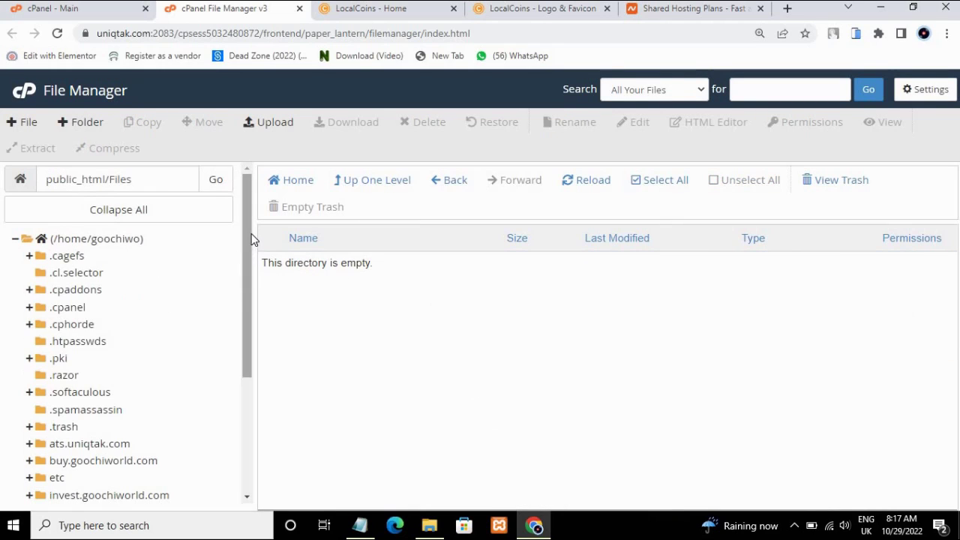
scroll(215, 380, down, 2)
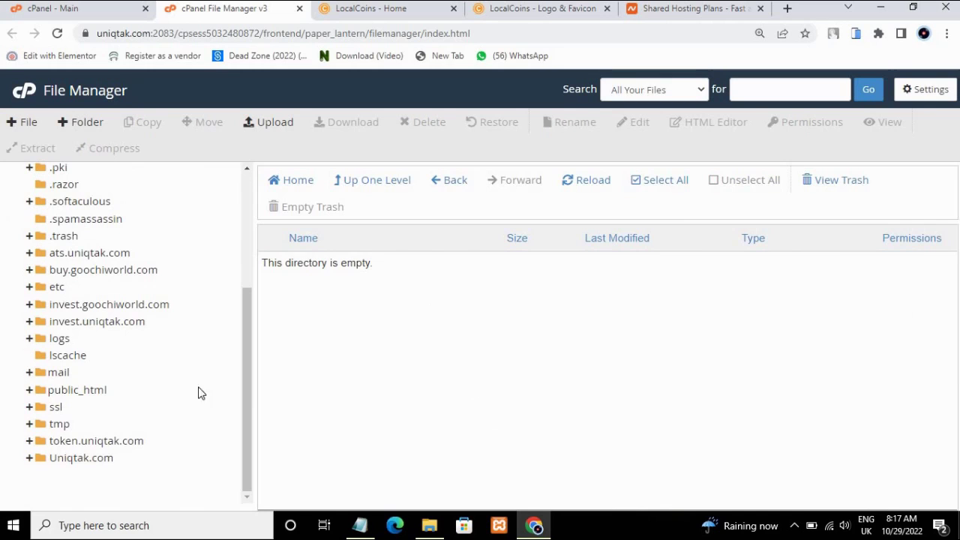
scroll(157, 297, up, 1)
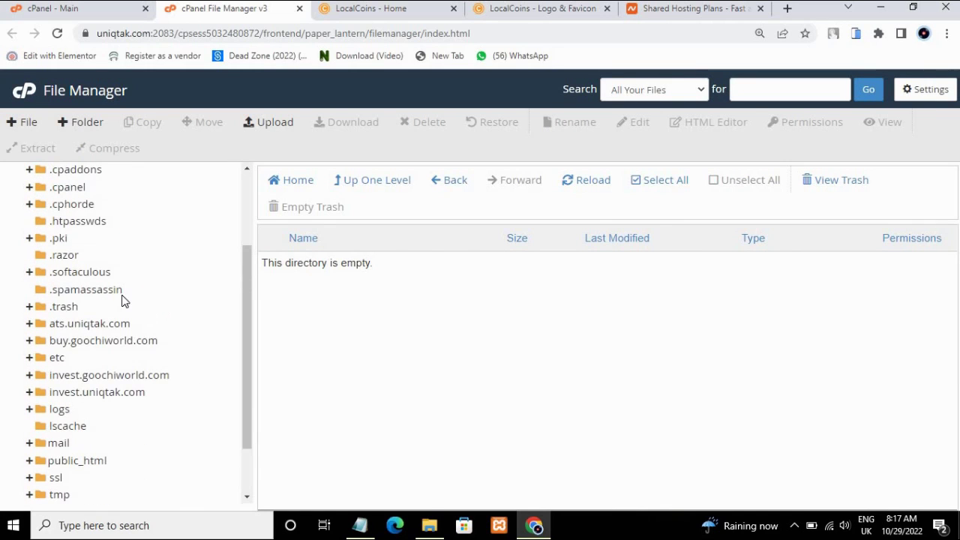
scroll(116, 307, up, 2)
scroll(111, 312, down, 3)
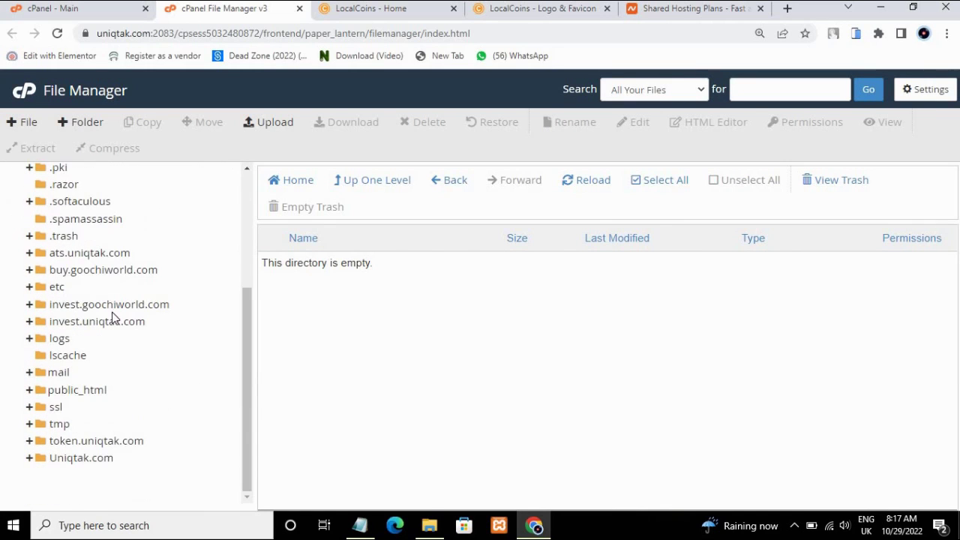
click(83, 392)
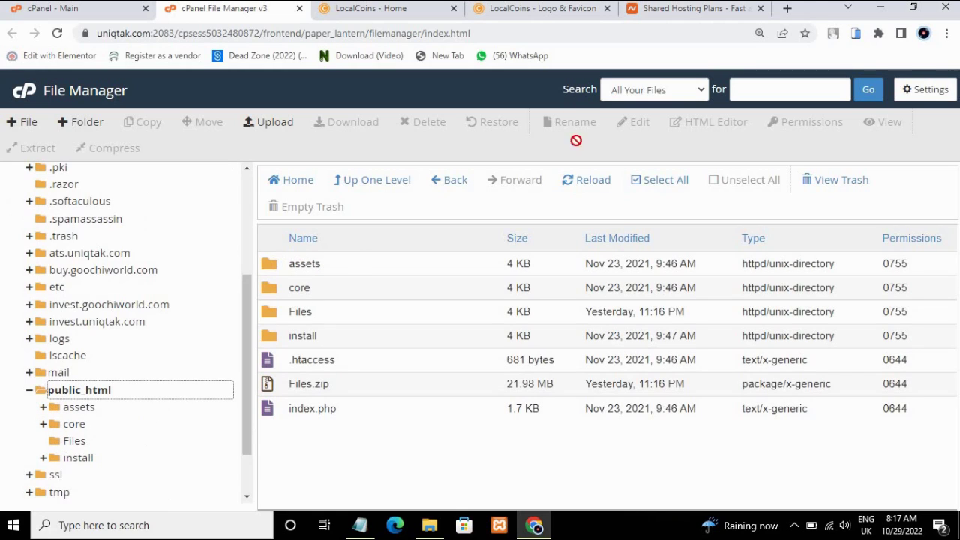
Copy the primary domain from cPanel Main and close the hosting plans tab.
click(90, 8)
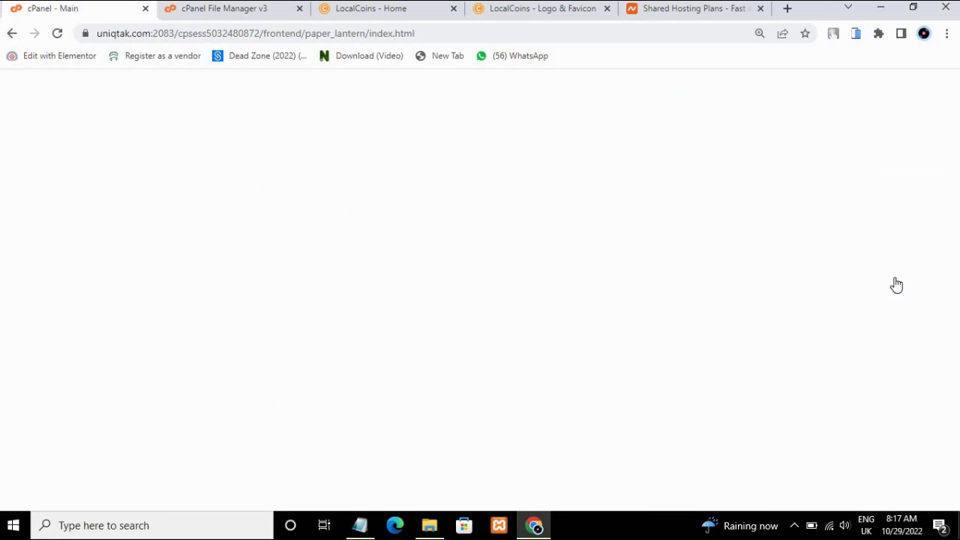
drag(840, 238, 739, 236)
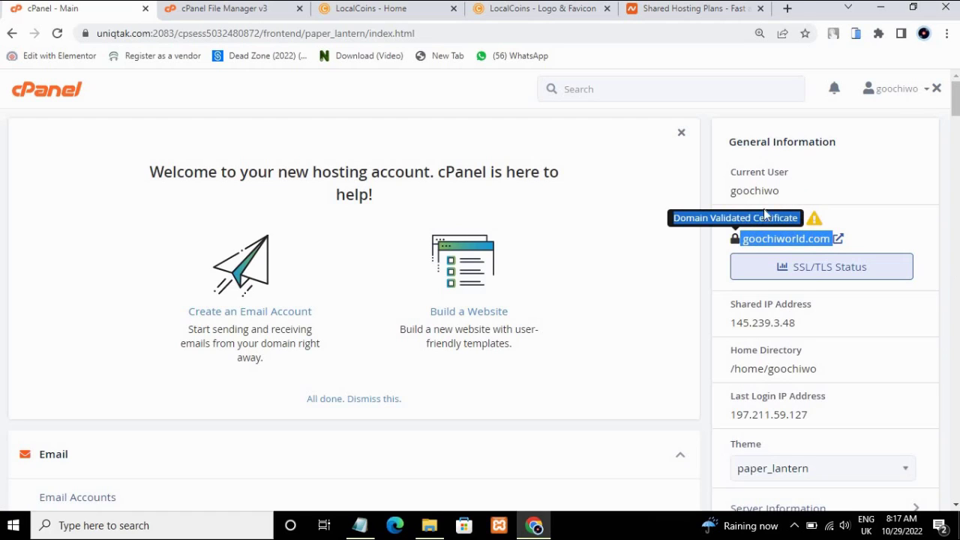
click(758, 9)
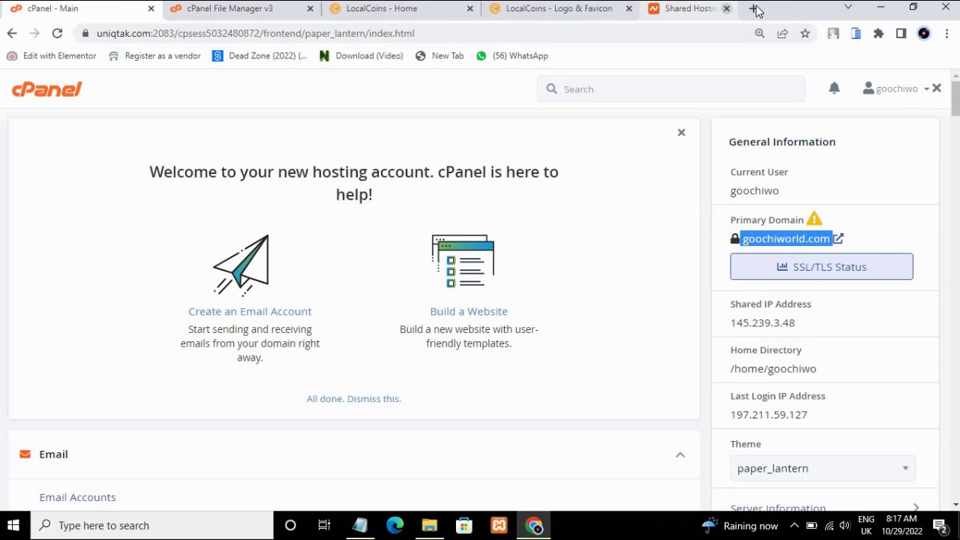
Load goochiworld.com/install/index.php in a new tab.
double_click(693, 8)
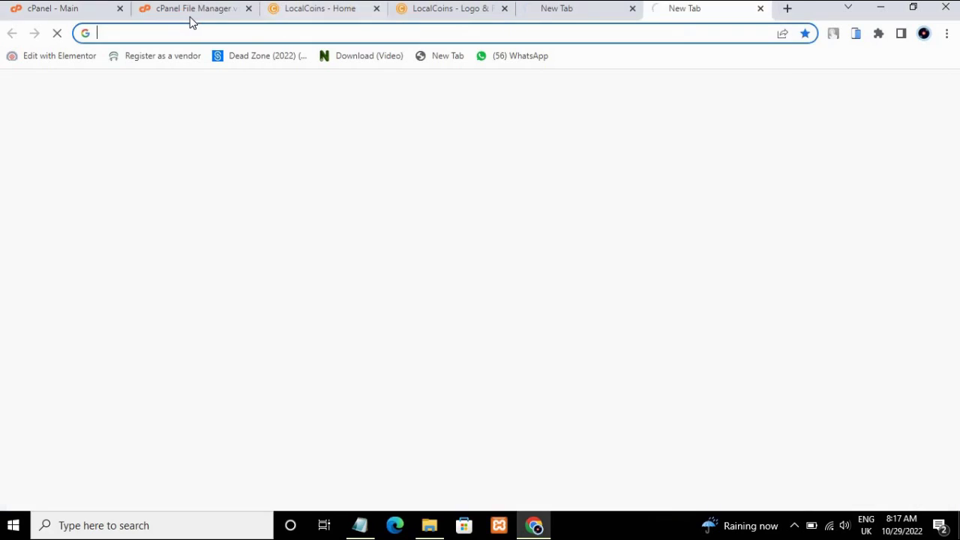
text(goochiworld.com)
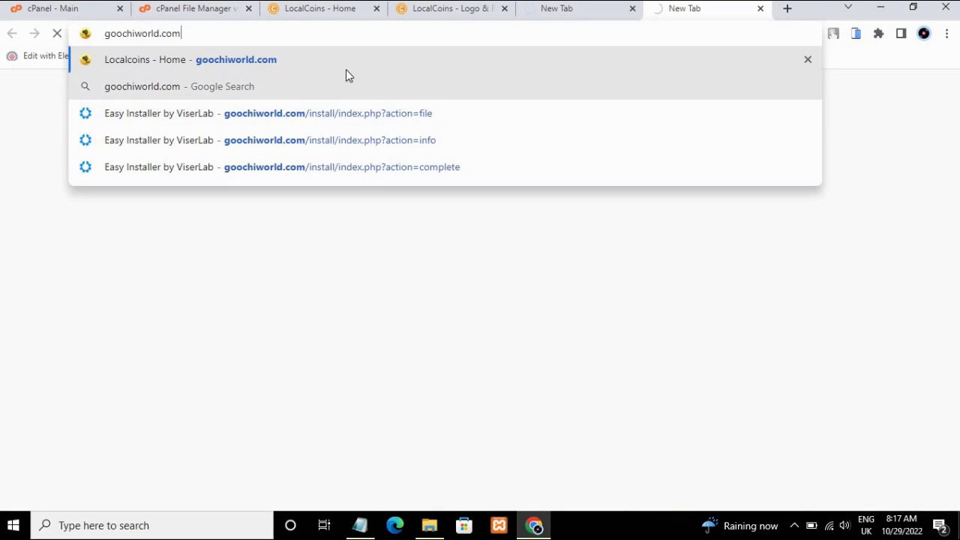
text(/ins)
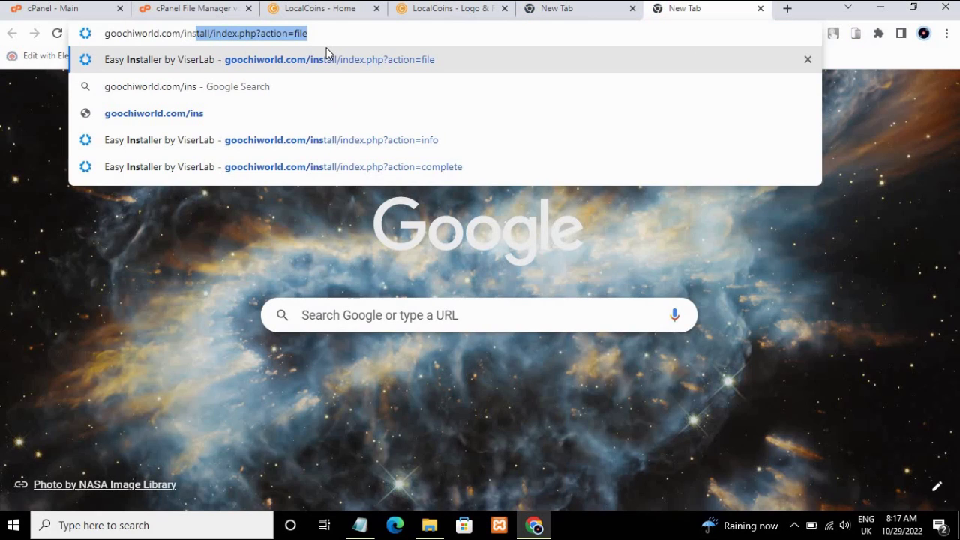
key(Right)
key(BackSpace)
key(BackSpace)
key(BackSpace)
key(BackSpace)
key(BackSpace)
key(BackSpace)
key(BackSpace)
key(BackSpace)
key(BackSpace)
key(BackSpace)
key(BackSpace)
key(BackSpace)
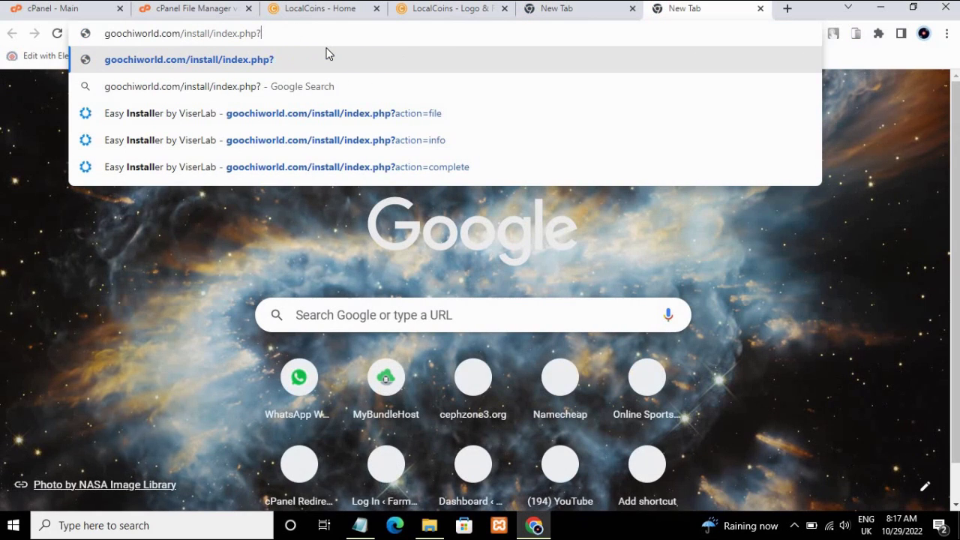
key(Return)
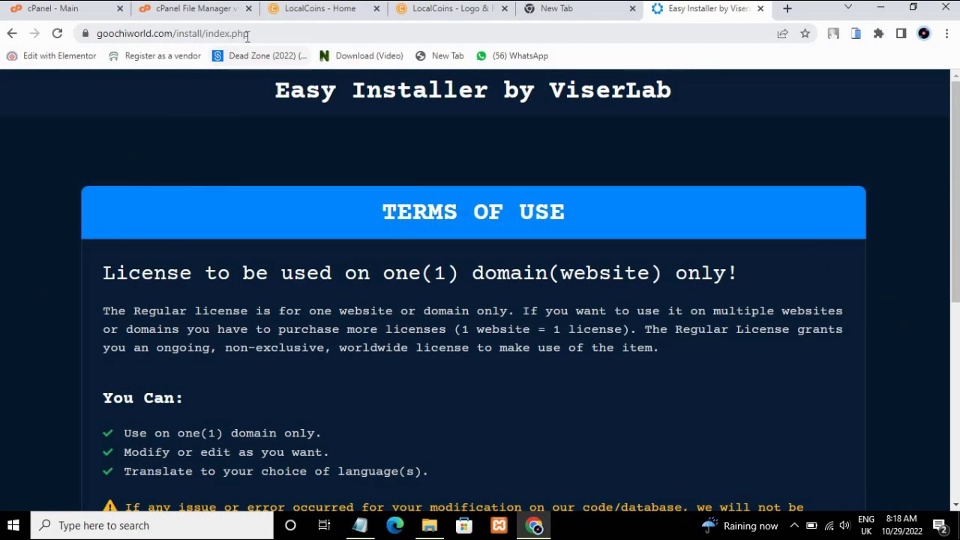
Agree to the installer terms and pass Server Requirements to reach the File Permissions check.
scroll(731, 375, down, 5)
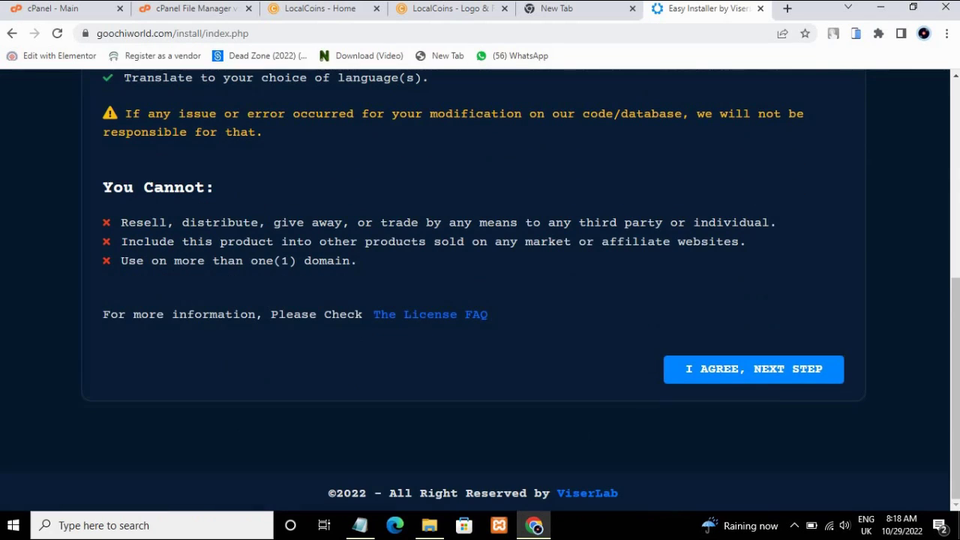
click(688, 367)
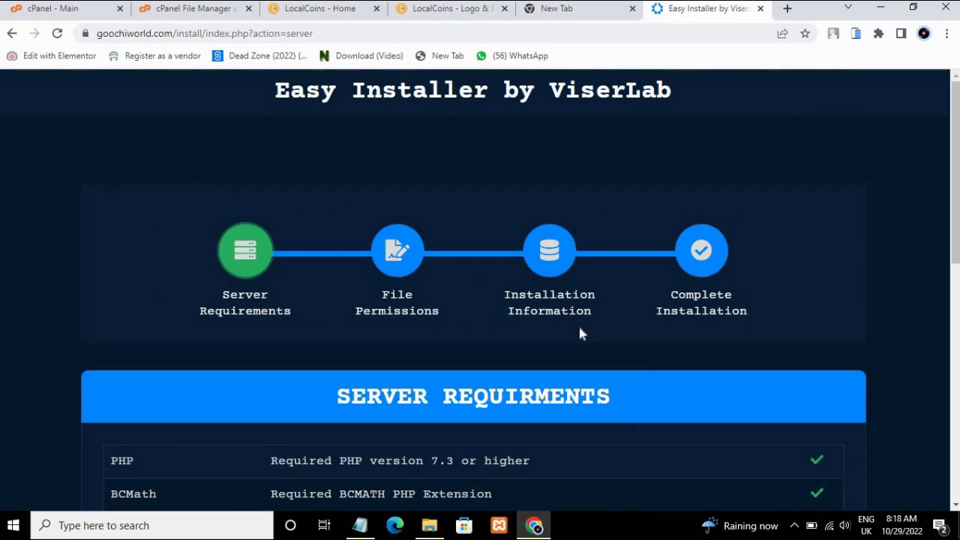
scroll(581, 332, down, 5)
click(765, 376)
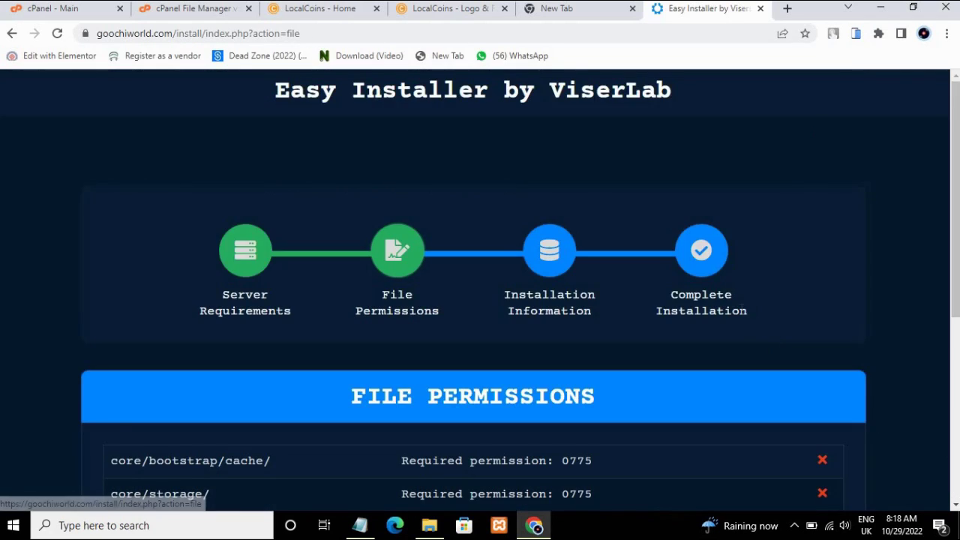
scroll(814, 260, down, 5)
scroll(813, 260, up, 3)
scroll(688, 323, down, 3)
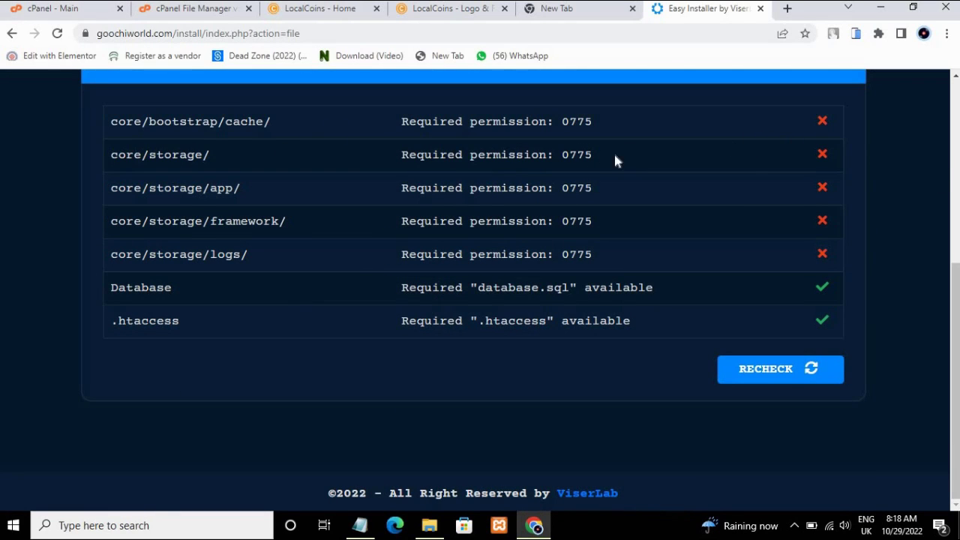
click(203, 11)
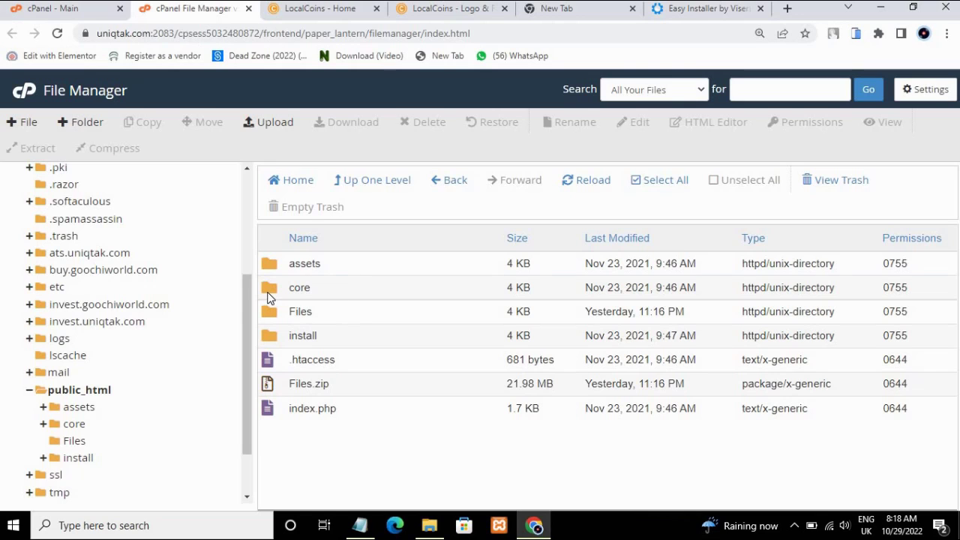
Give the core app and bootstrap folders group write permission (0775).
double_click(269, 292)
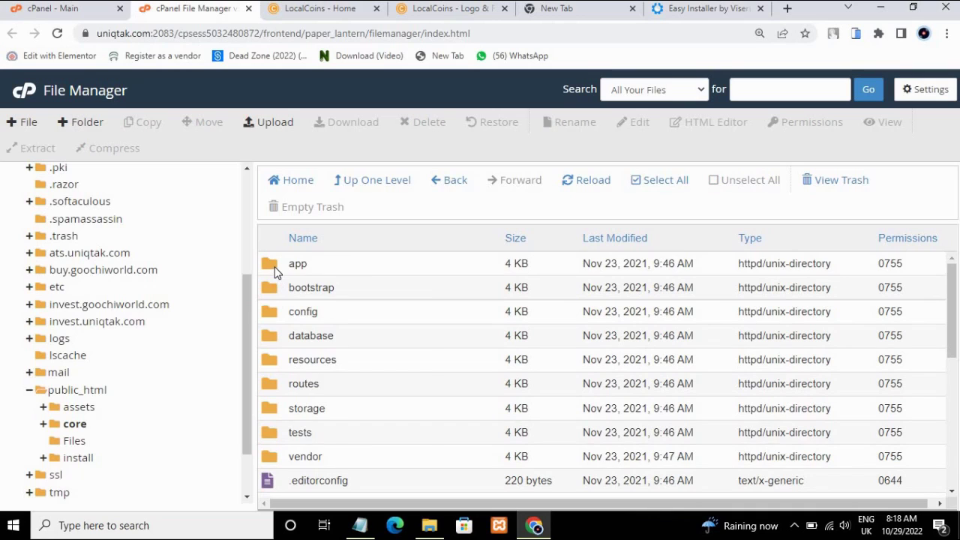
right_click(274, 271)
click(368, 346)
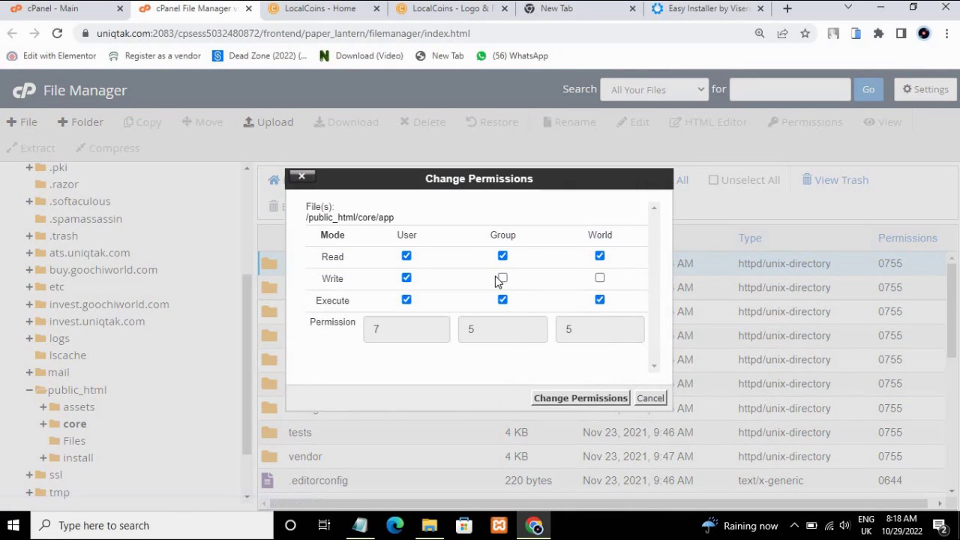
click(501, 278)
click(579, 396)
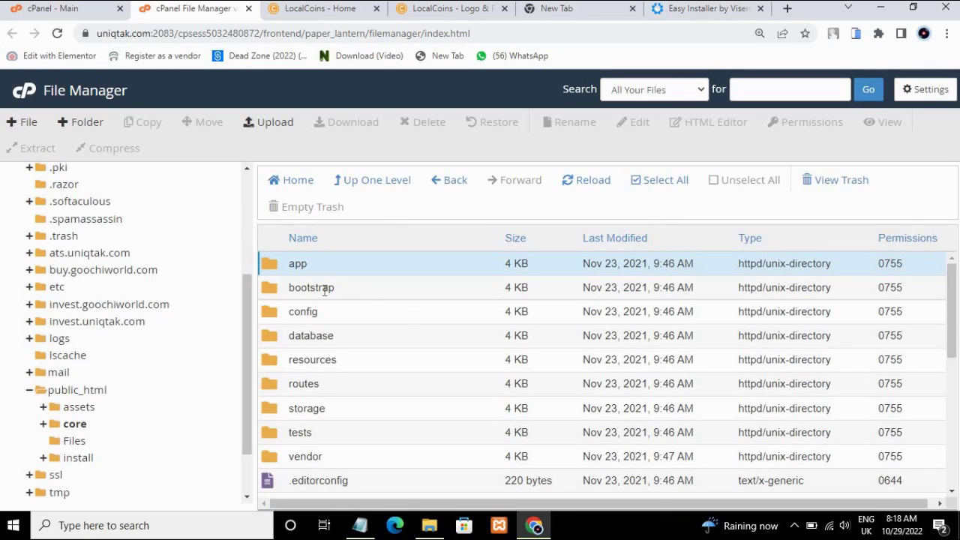
right_click(272, 289)
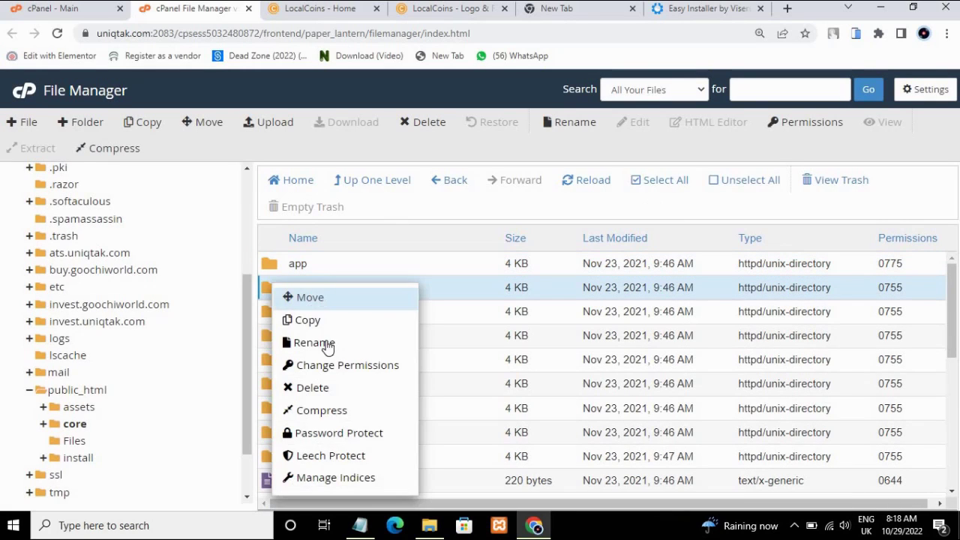
click(392, 370)
click(503, 278)
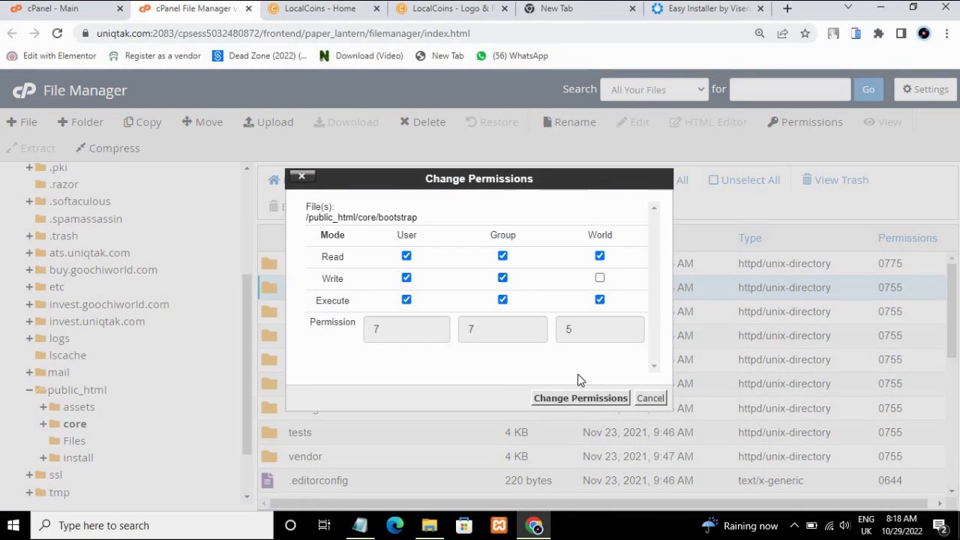
click(579, 397)
Set bootstrap/cache and core/storage folders to 0775.
double_click(270, 291)
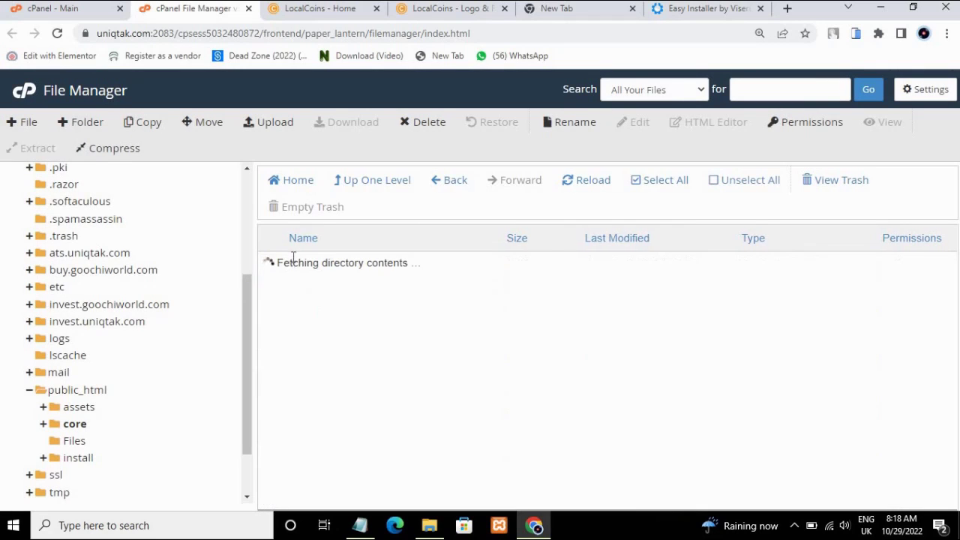
right_click(296, 267)
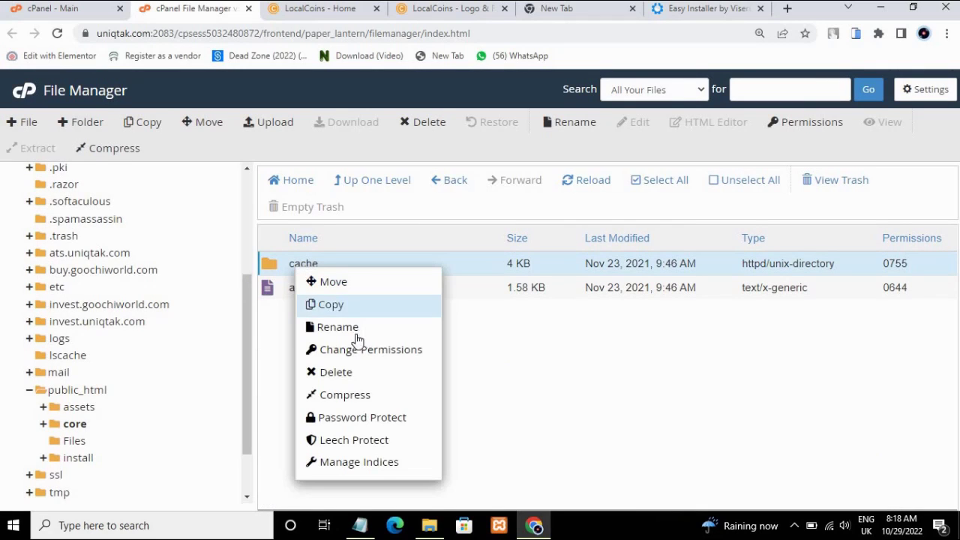
click(418, 350)
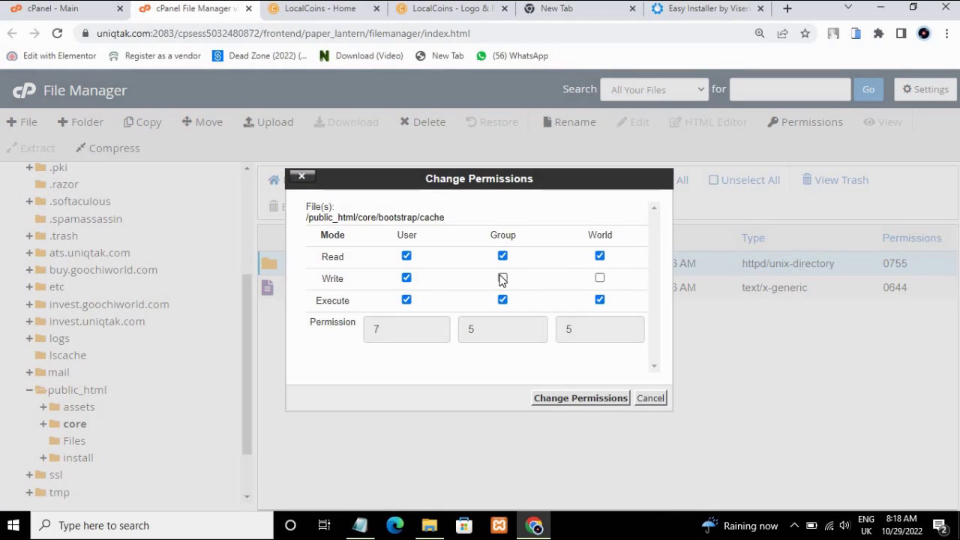
click(503, 277)
click(554, 398)
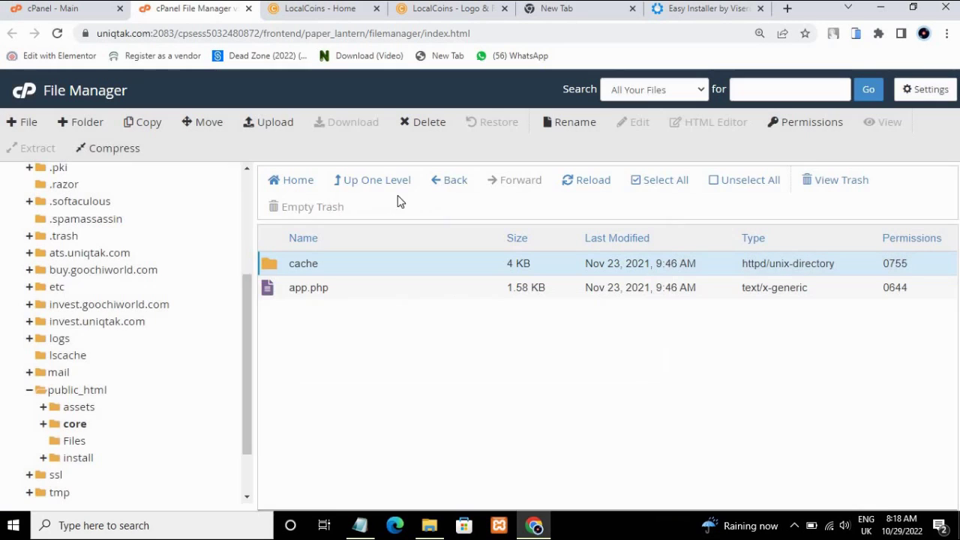
click(452, 181)
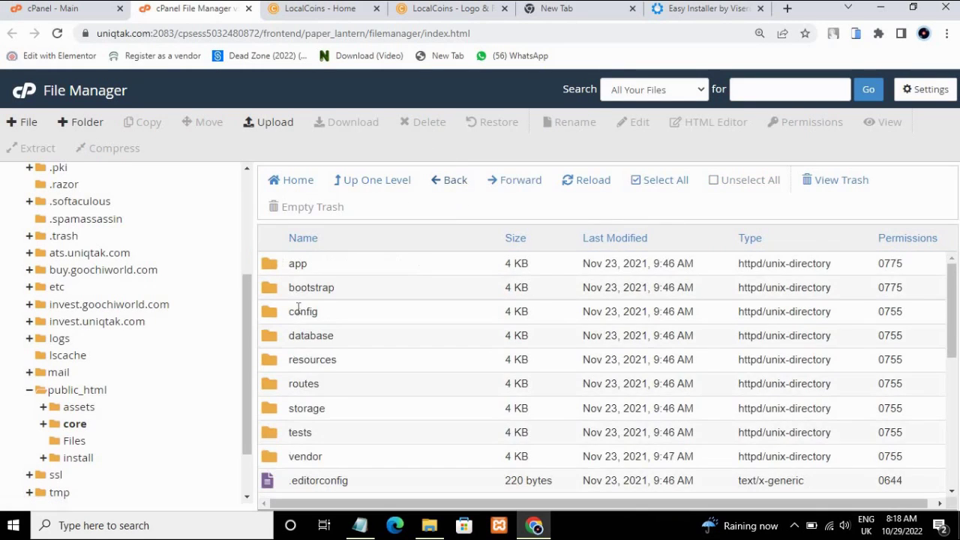
scroll(283, 337, down, 1)
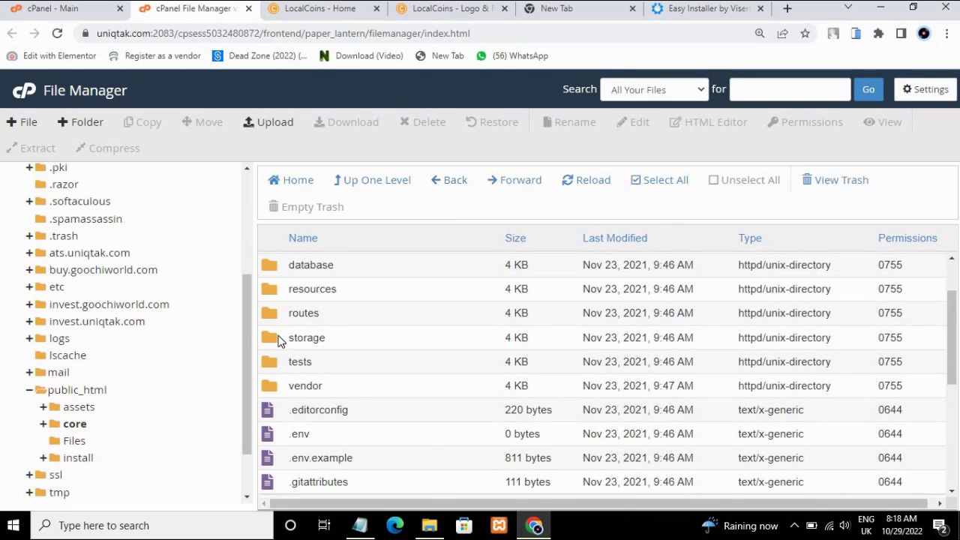
right_click(279, 341)
click(353, 371)
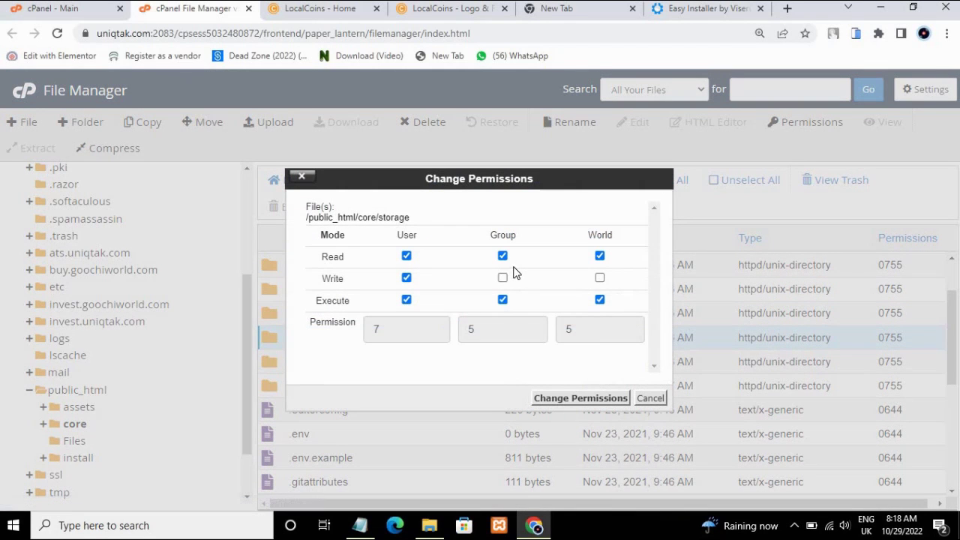
click(502, 278)
click(555, 398)
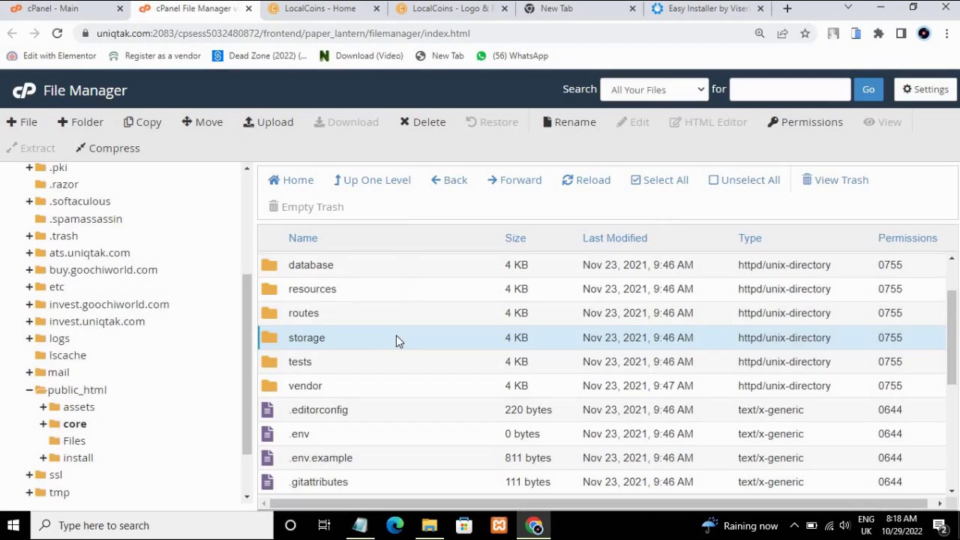
Set the app folder inside storage to 0775.
double_click(269, 340)
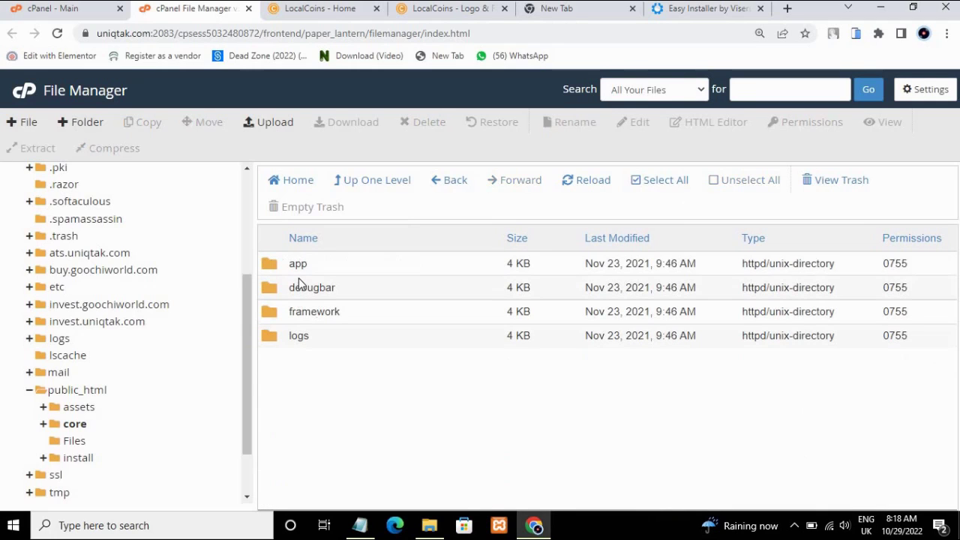
click(305, 267)
right_click(304, 268)
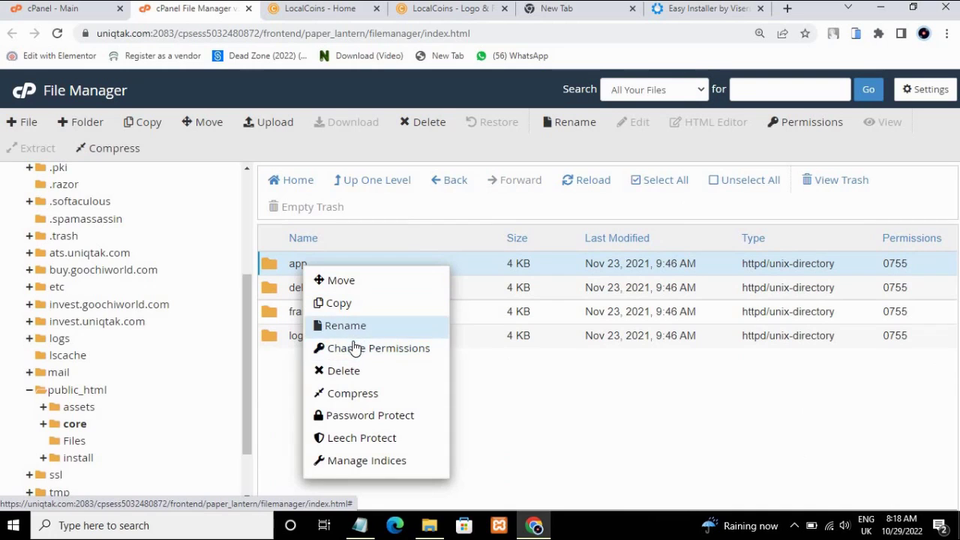
click(360, 349)
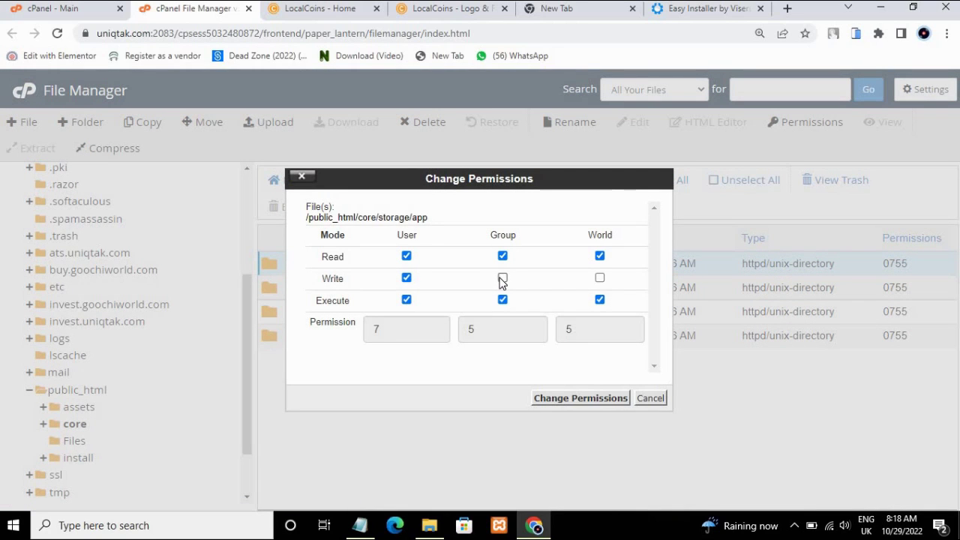
click(502, 279)
click(550, 398)
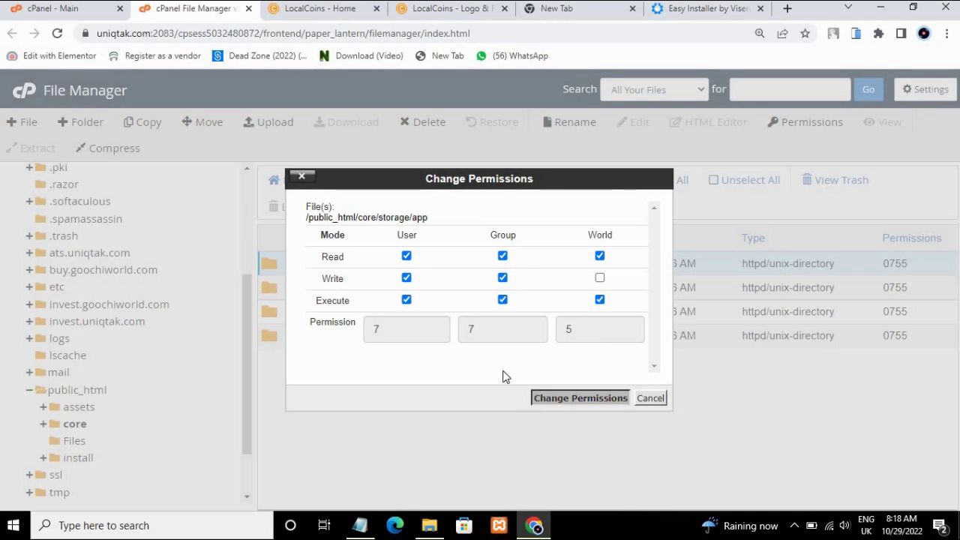
Set storage's framework and logs folders to 0775.
right_click(292, 311)
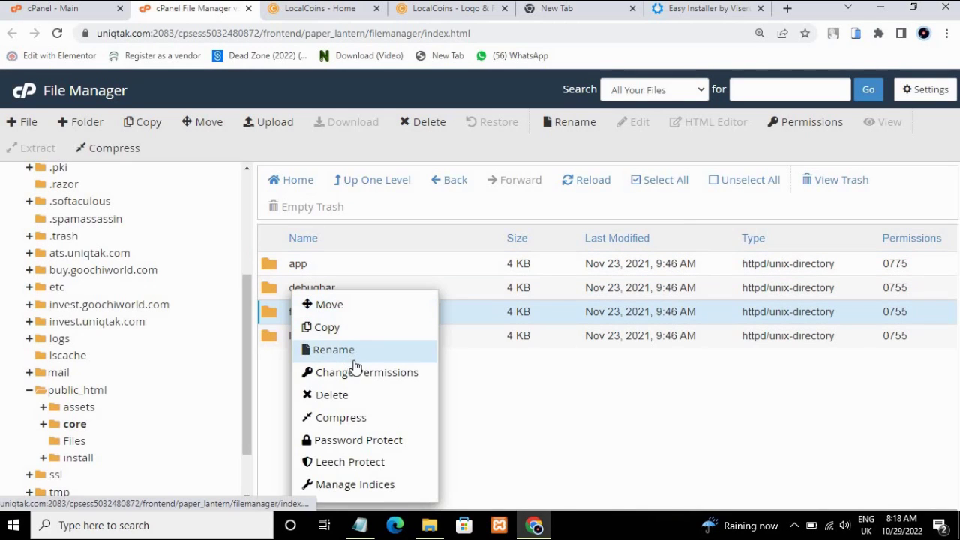
click(363, 373)
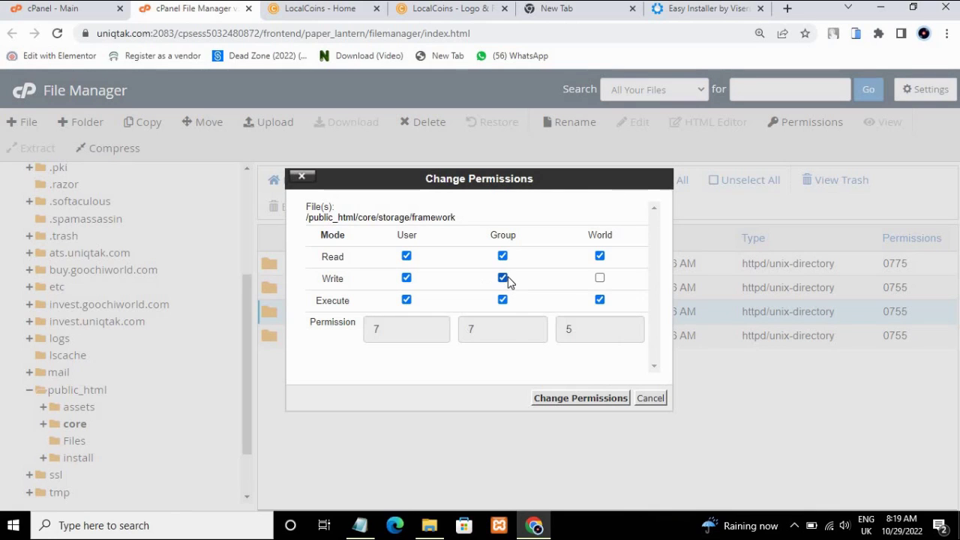
click(580, 398)
click(360, 335)
right_click(382, 336)
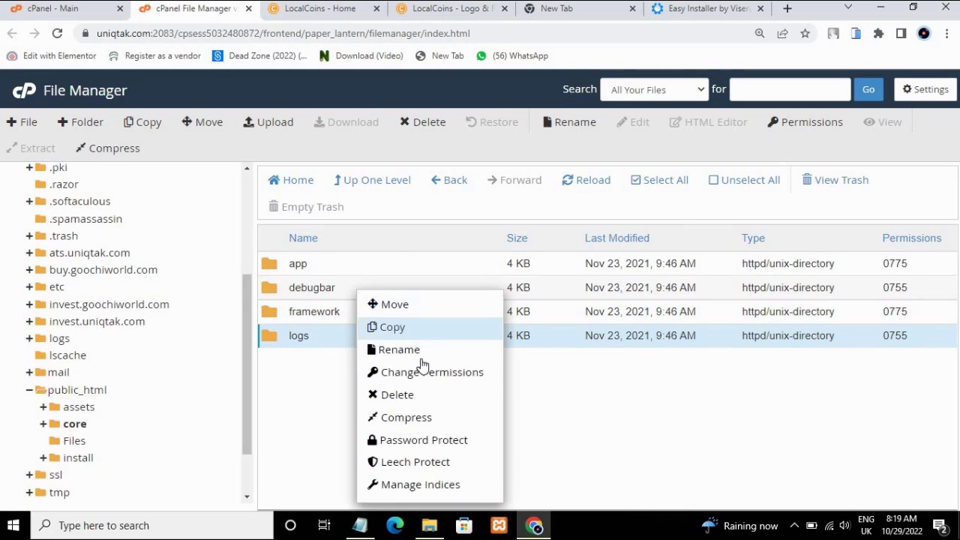
click(424, 372)
click(503, 278)
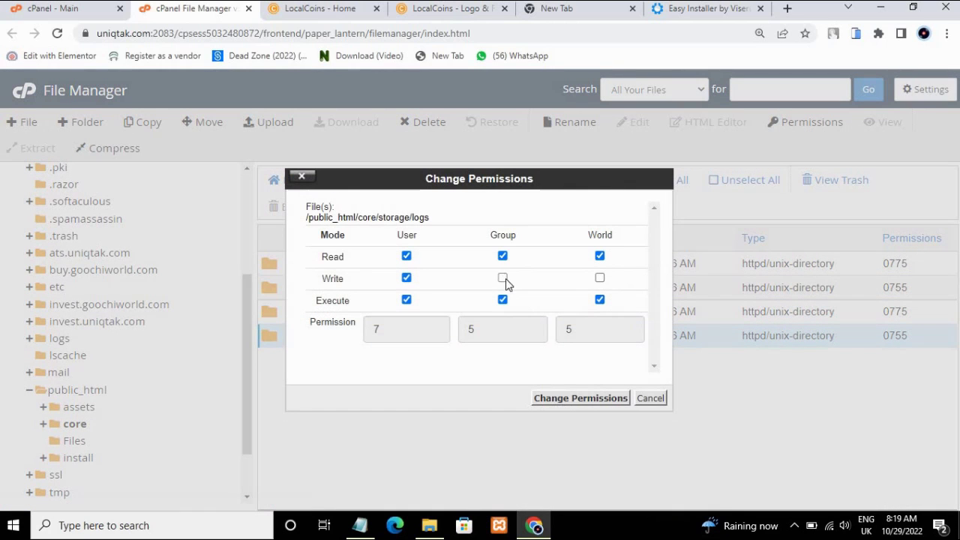
click(579, 398)
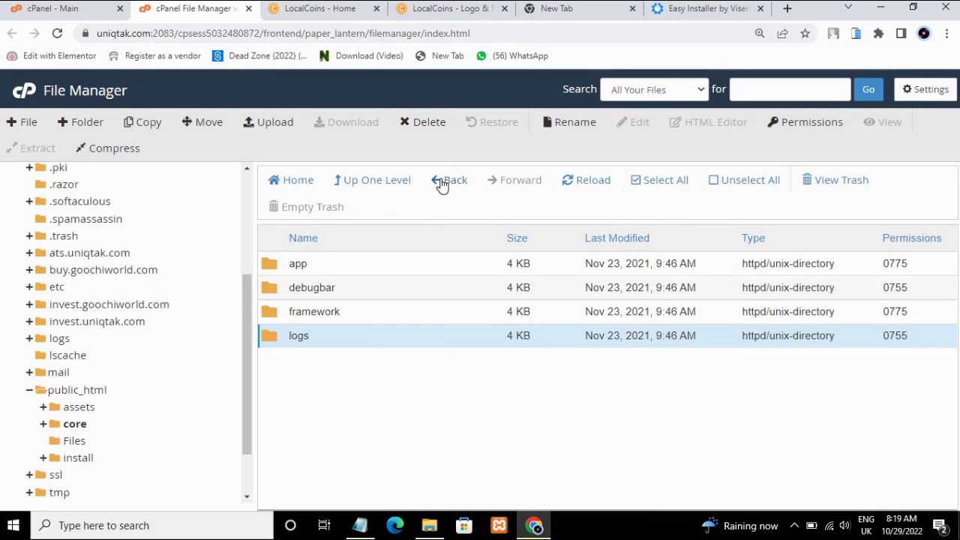
Browse back through the core folders to confirm the 0775 permissions.
click(442, 187)
click(442, 187)
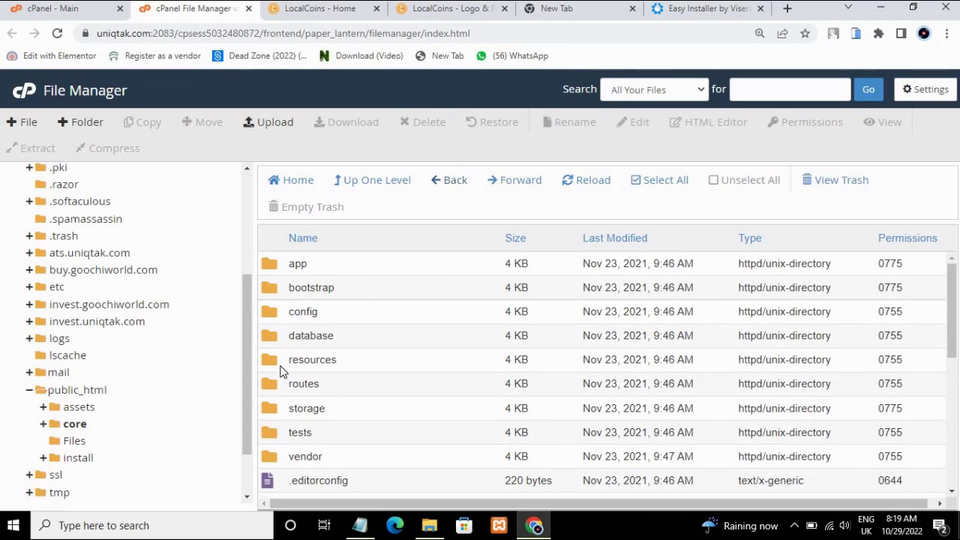
double_click(282, 367)
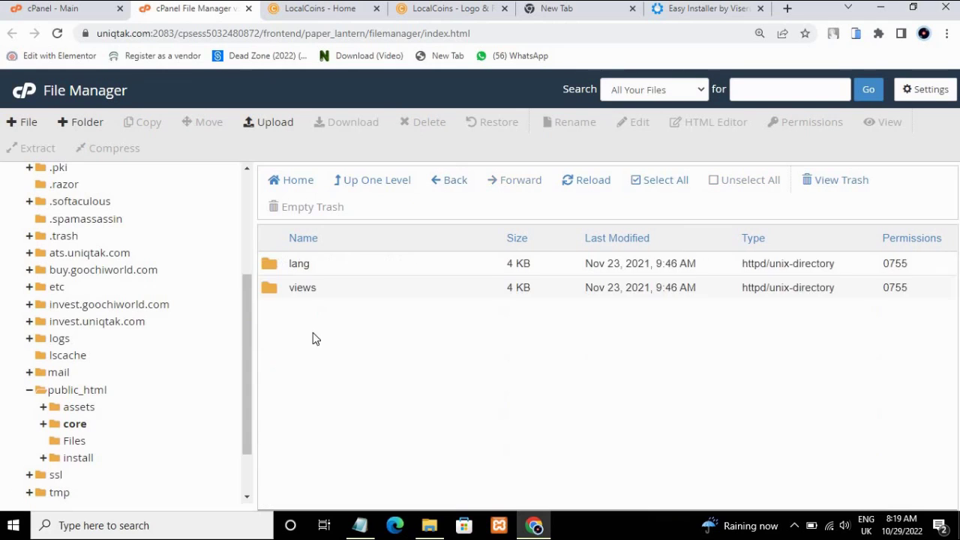
click(443, 181)
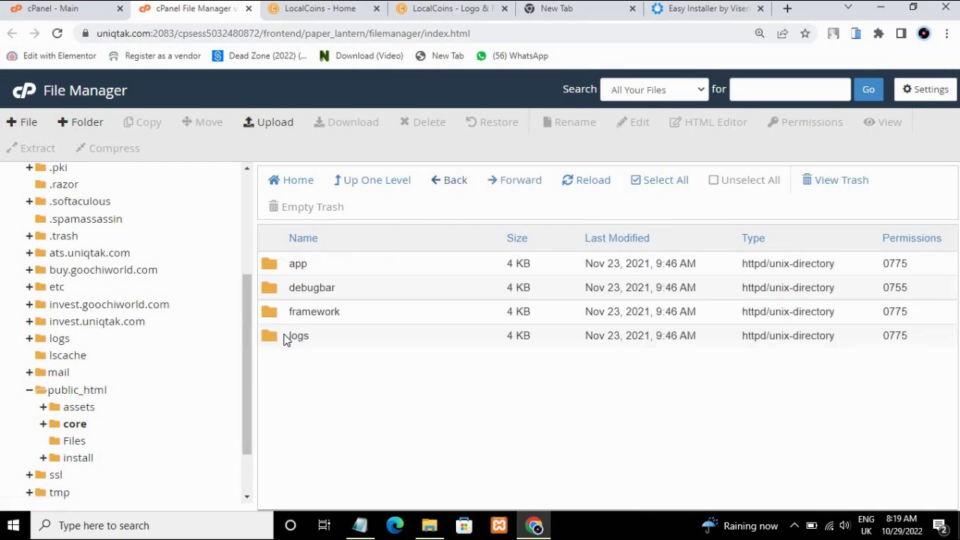
click(458, 184)
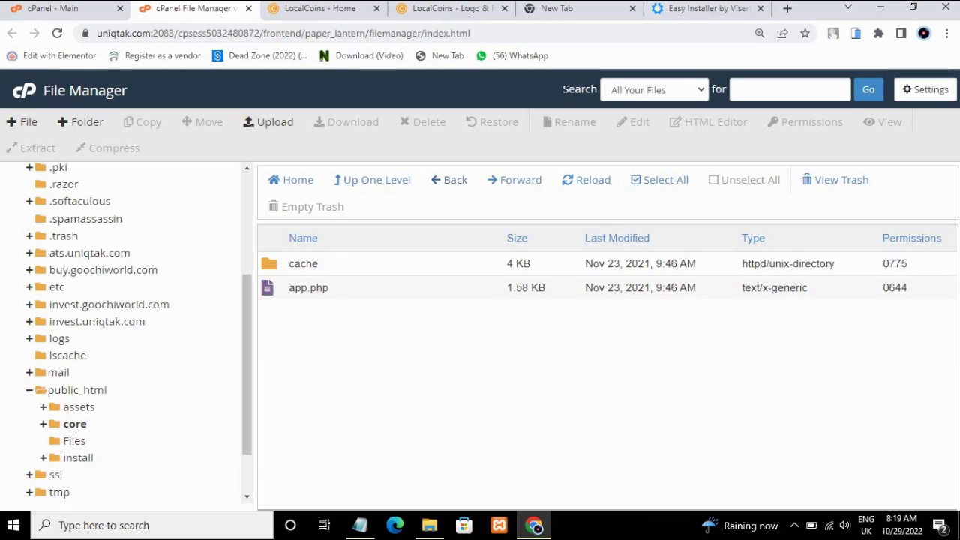
click(703, 10)
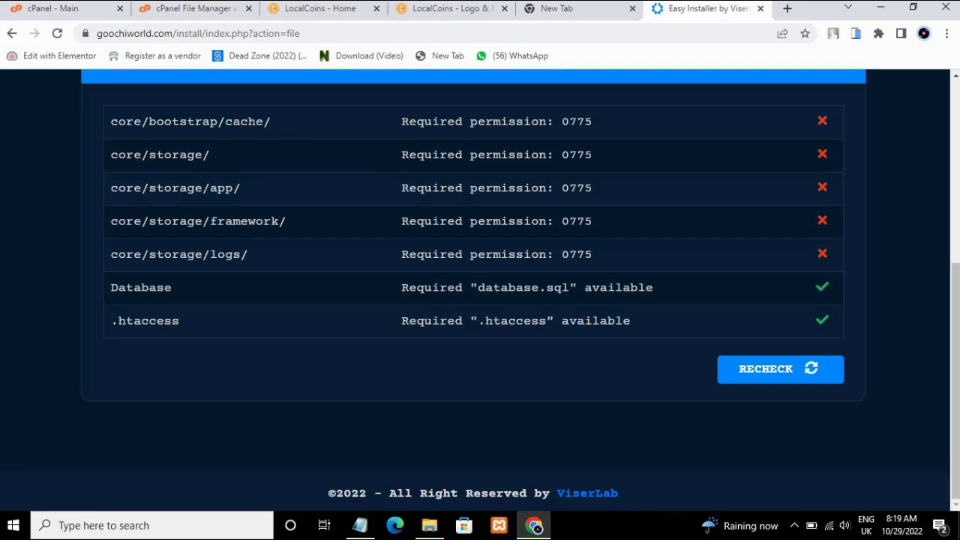
Recheck folder permissions and continue to the installation information step.
click(58, 33)
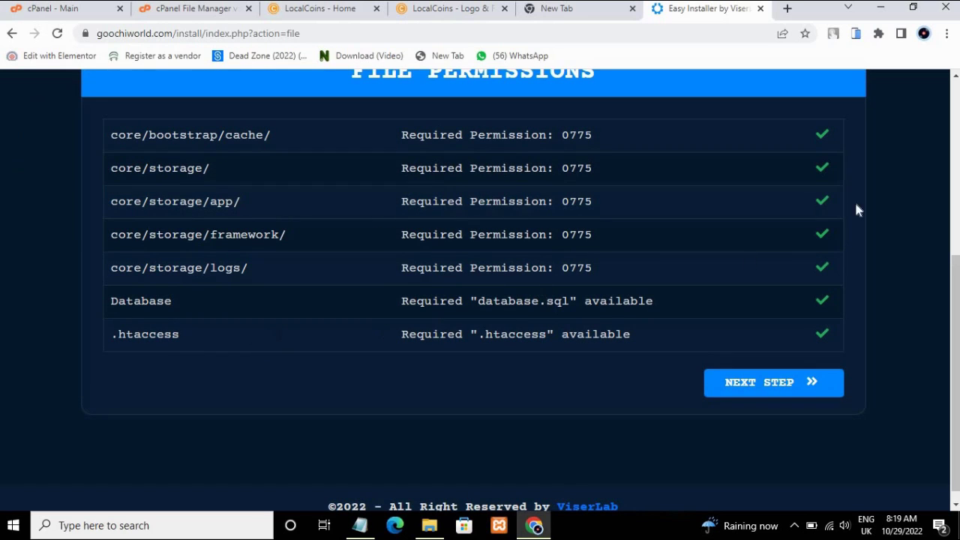
scroll(420, 215, up, 1)
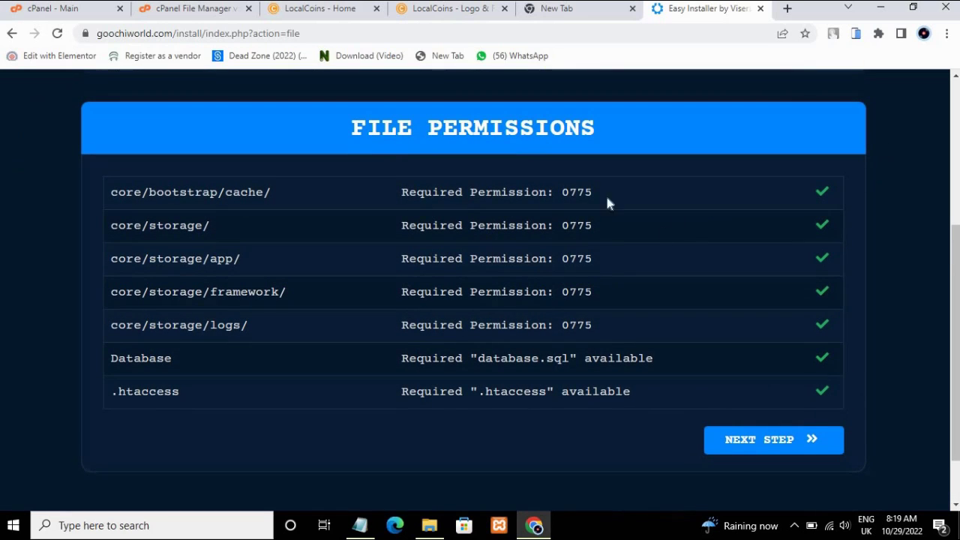
click(762, 438)
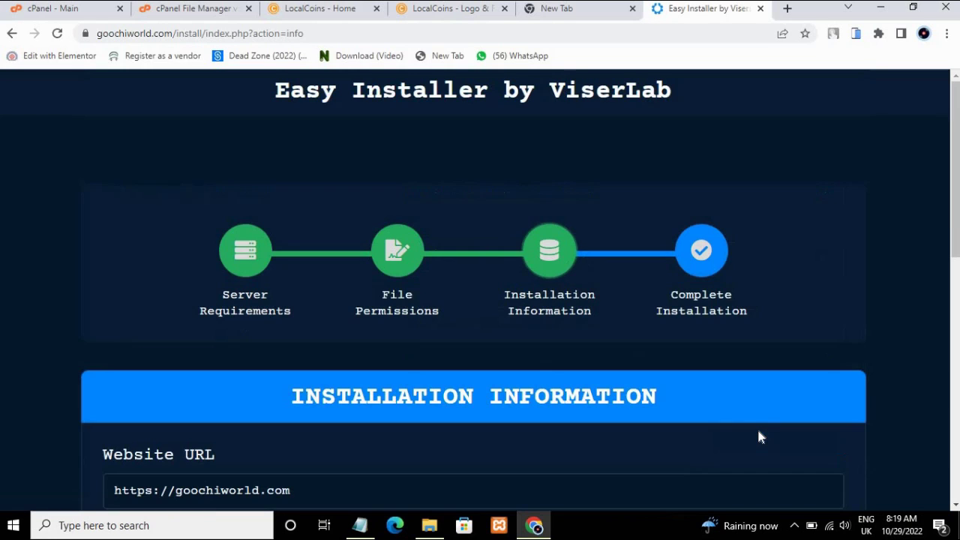
Enter the purchase username and saved purchase code, then scroll to Database Details.
scroll(758, 435, down, 6)
scroll(228, 217, up, 1)
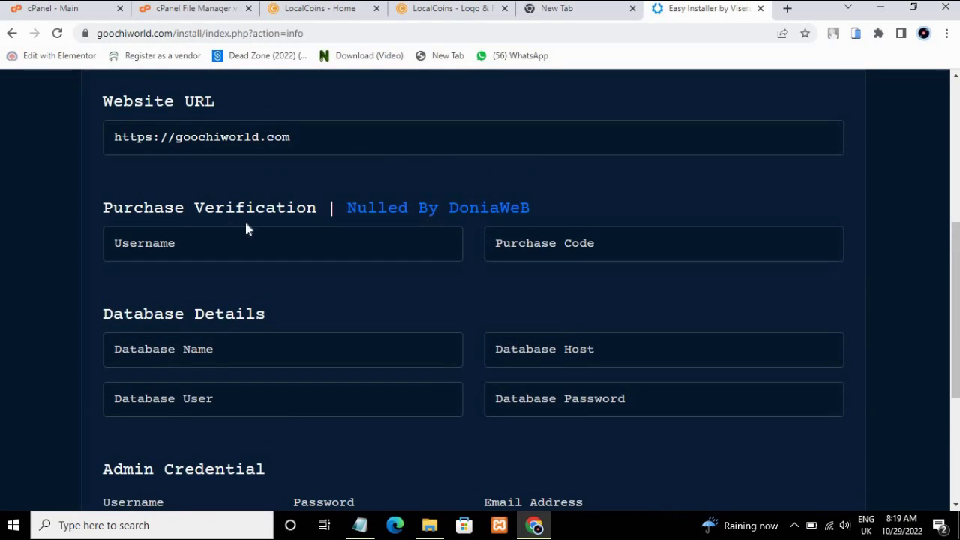
click(211, 243)
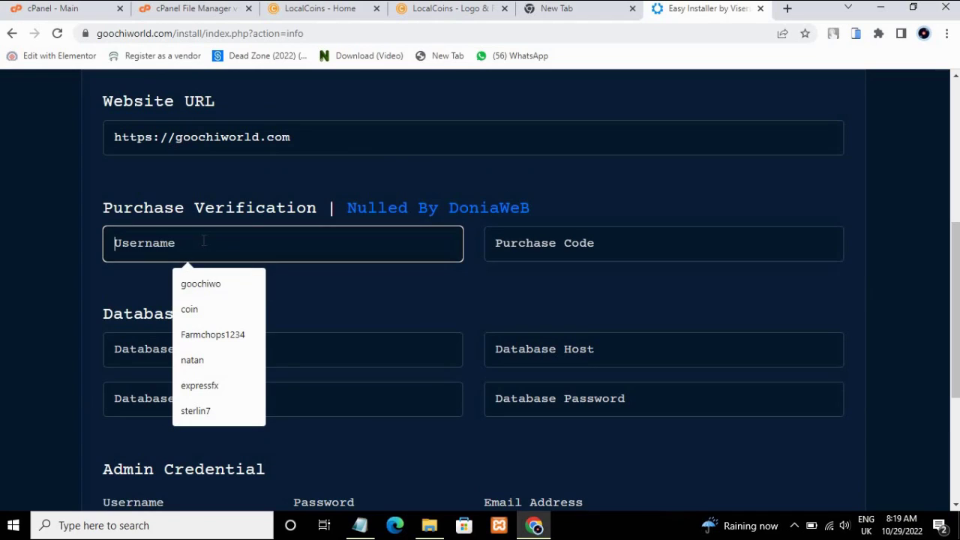
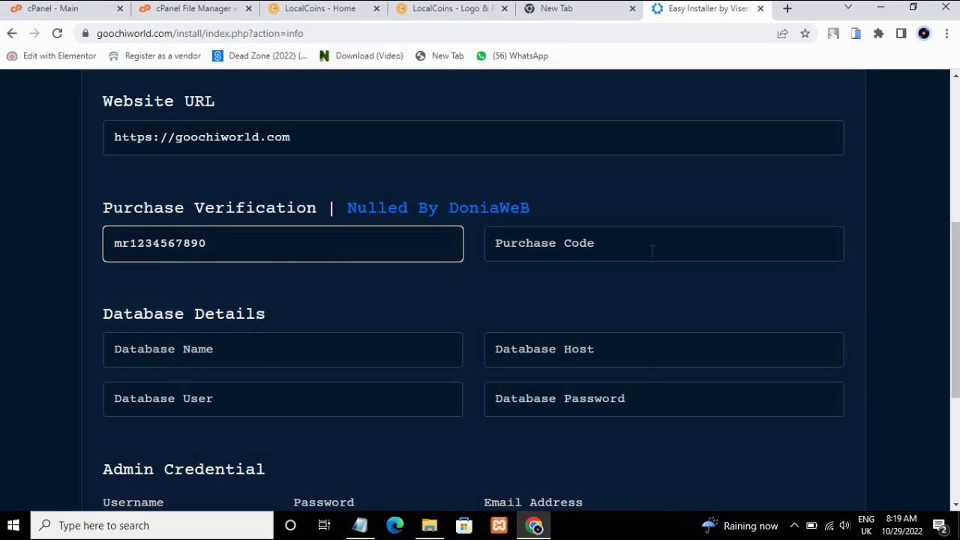
click(651, 250)
click(607, 278)
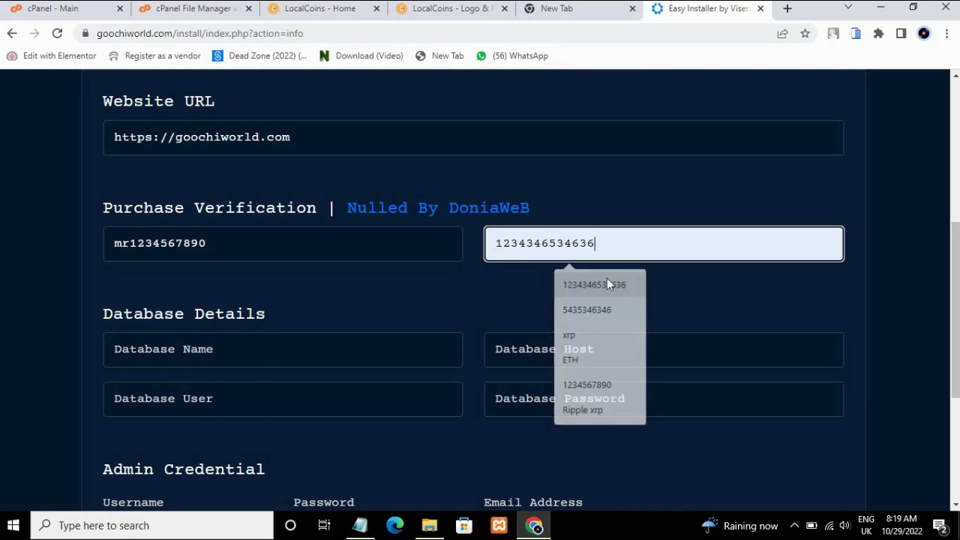
scroll(715, 309, down, 2)
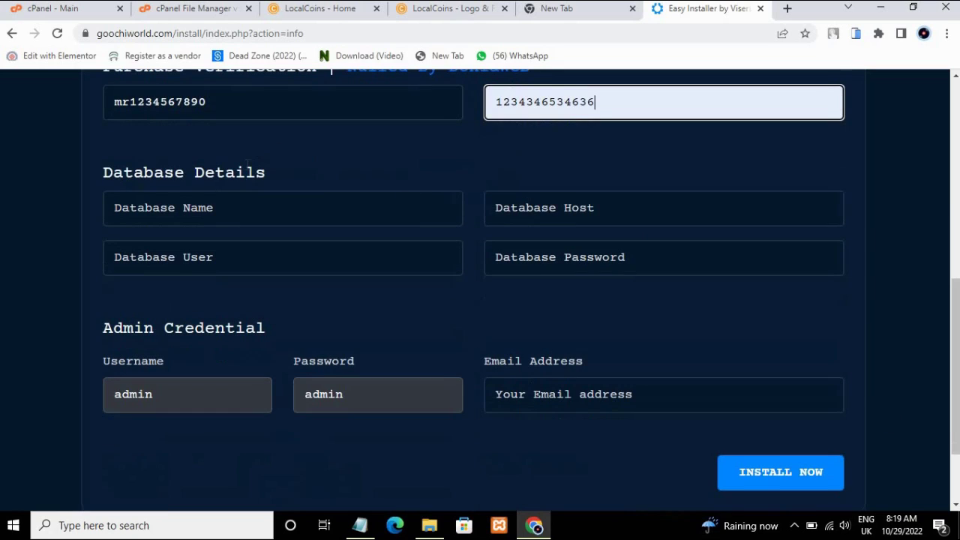
click(263, 204)
click(100, 17)
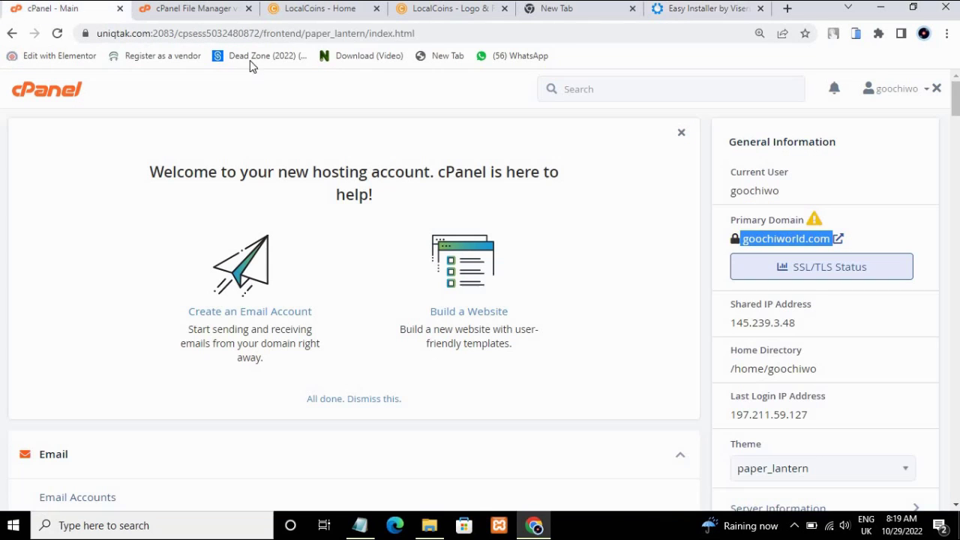
Find and open the MySQL Database Wizard via a cPanel search for 'my'.
click(696, 94)
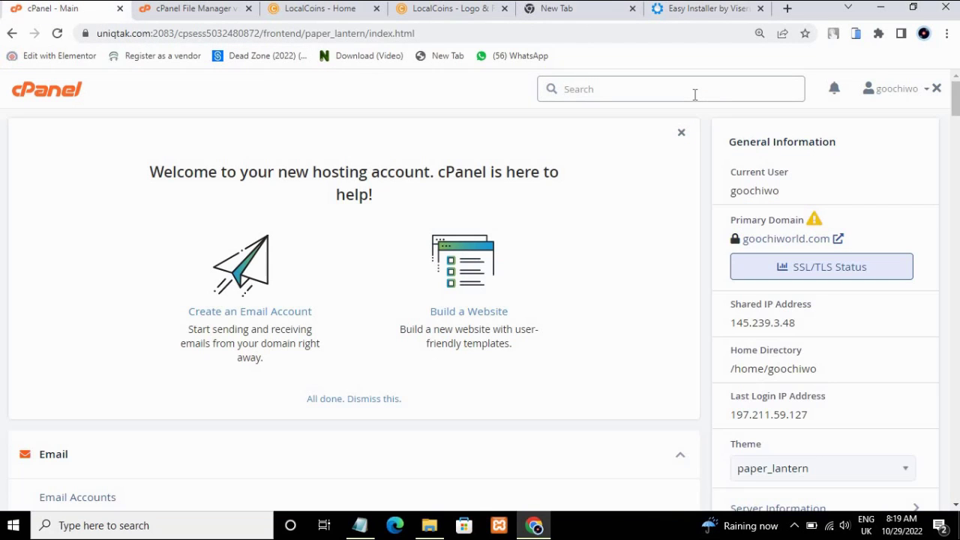
text(my)
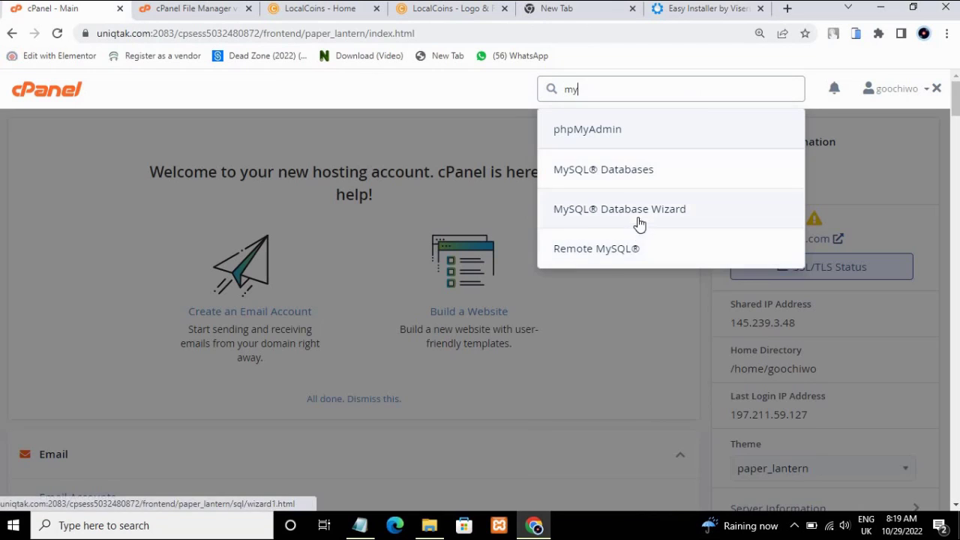
click(639, 213)
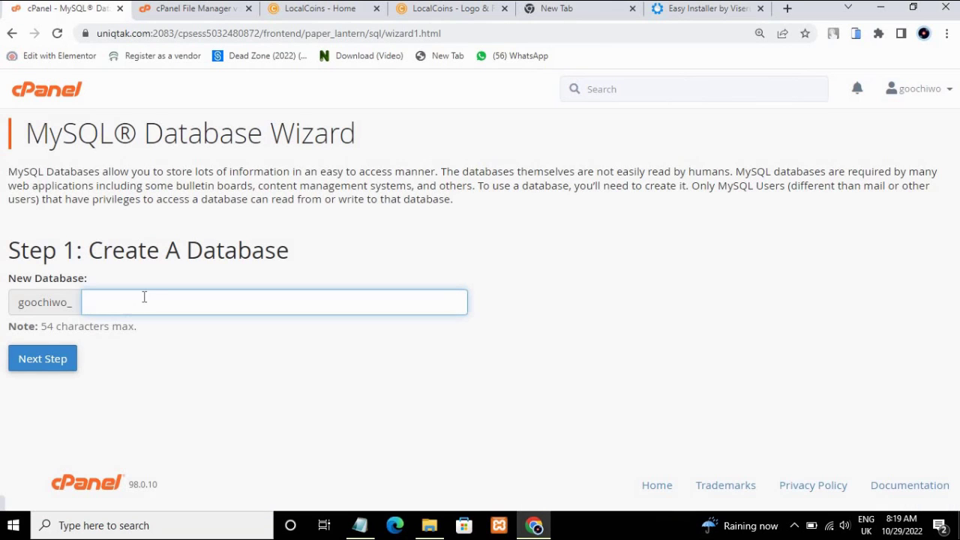
Create database pomrb and enter mrpo as the new username.
click(146, 298)
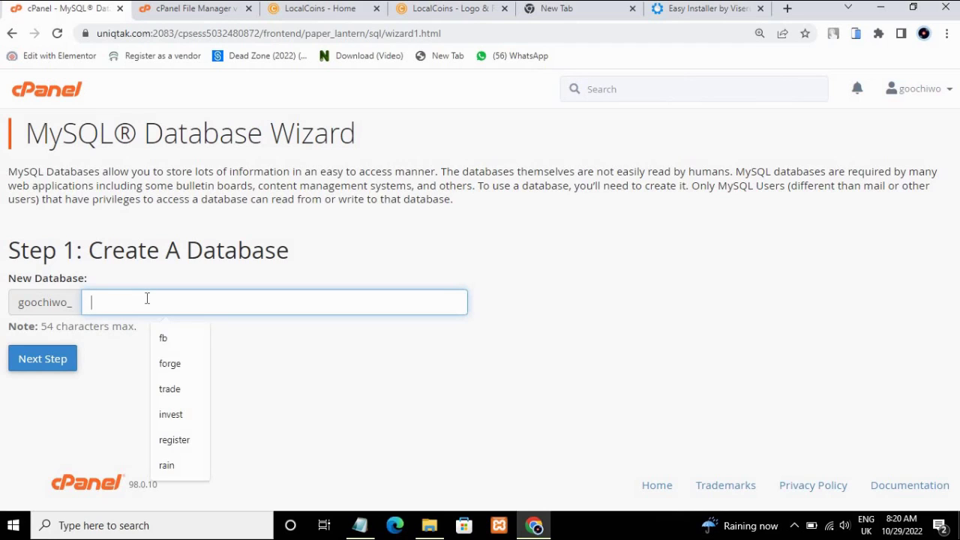
text(po)
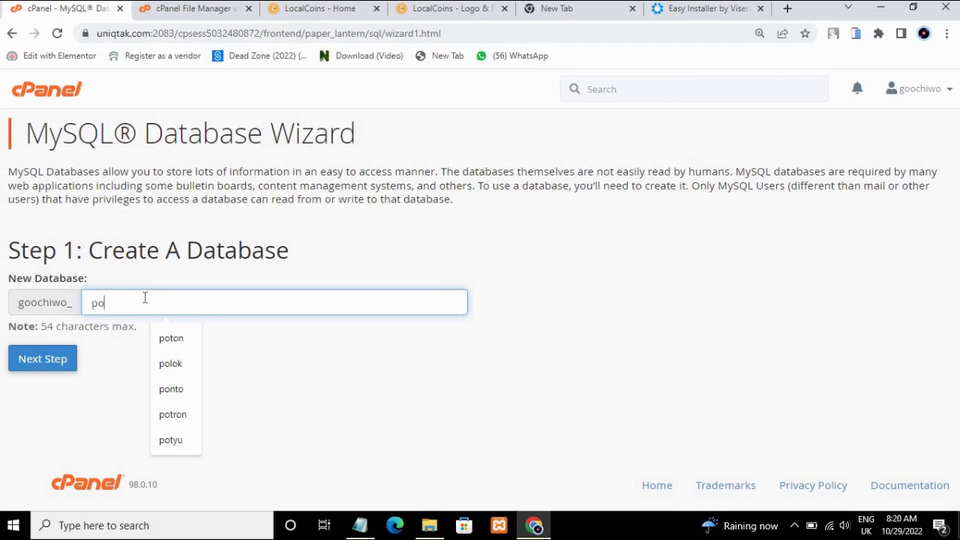
text(mrb)
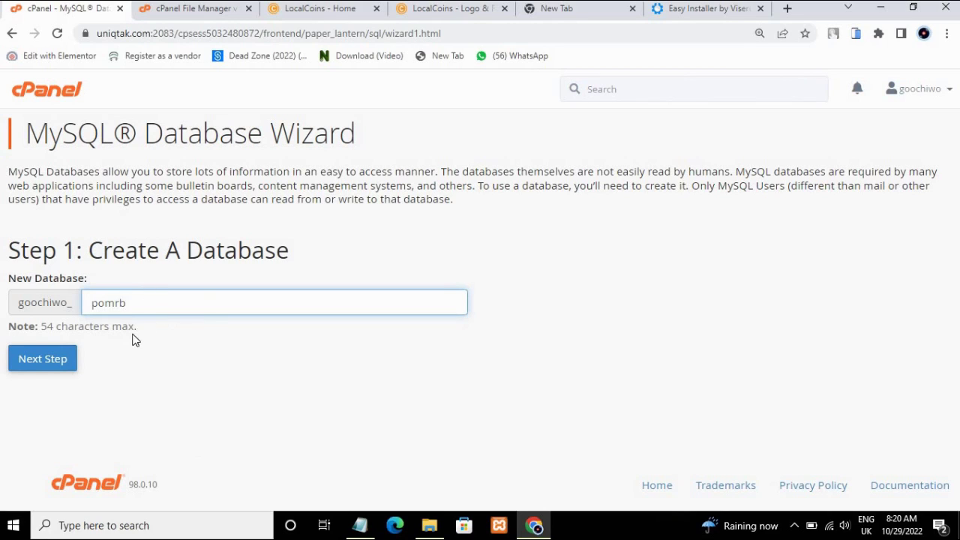
click(61, 369)
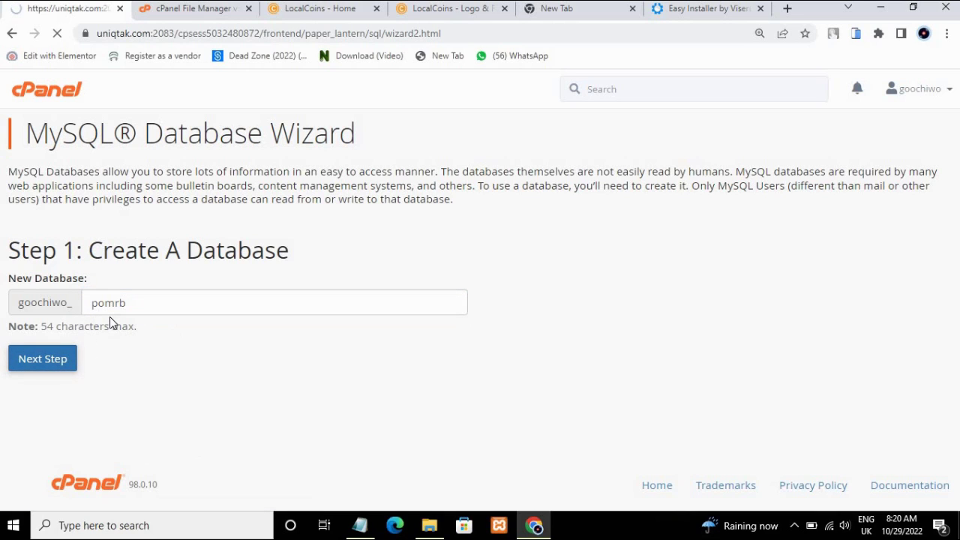
drag(154, 278, 66, 276)
key(BackSpace)
text(mrpo)
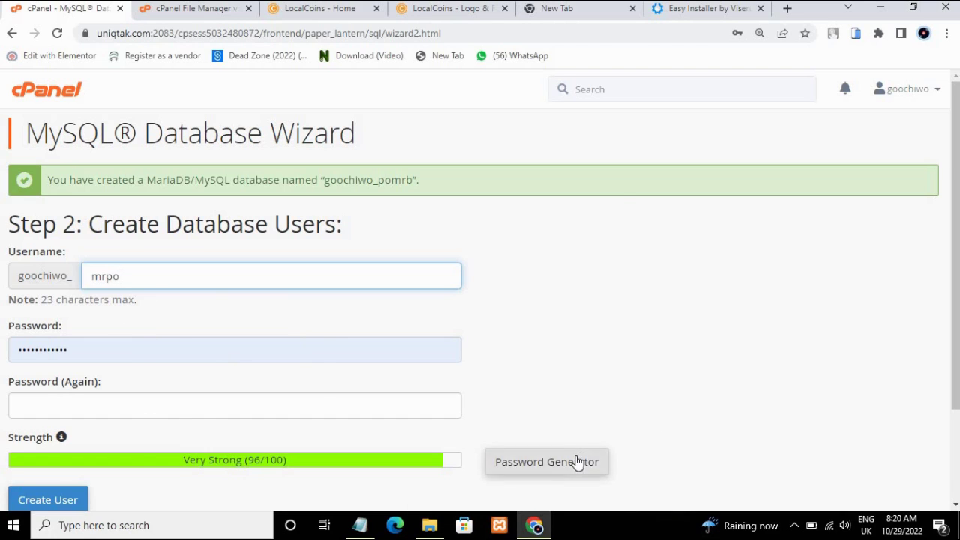
Generate a strong password and paste it into a new note.
click(546, 461)
click(405, 267)
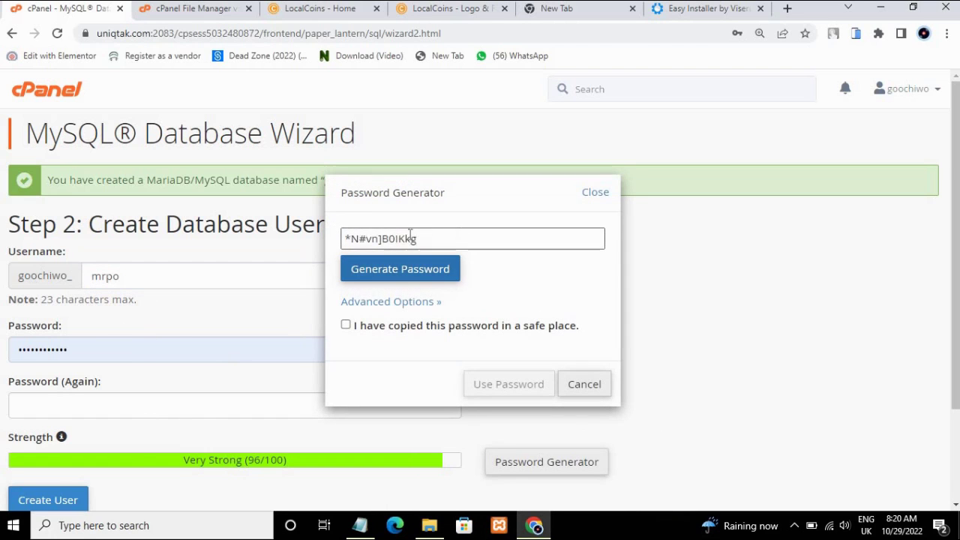
drag(435, 239, 306, 240)
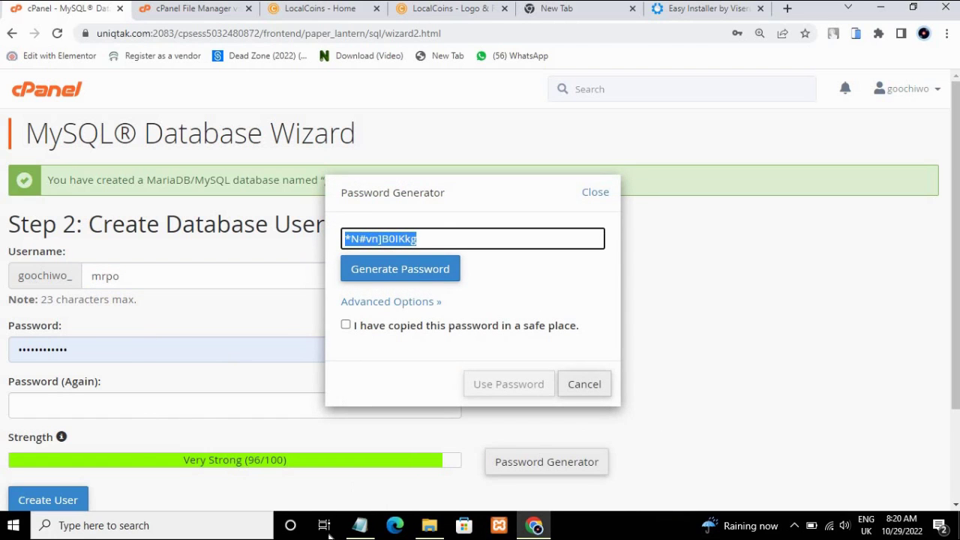
click(361, 525)
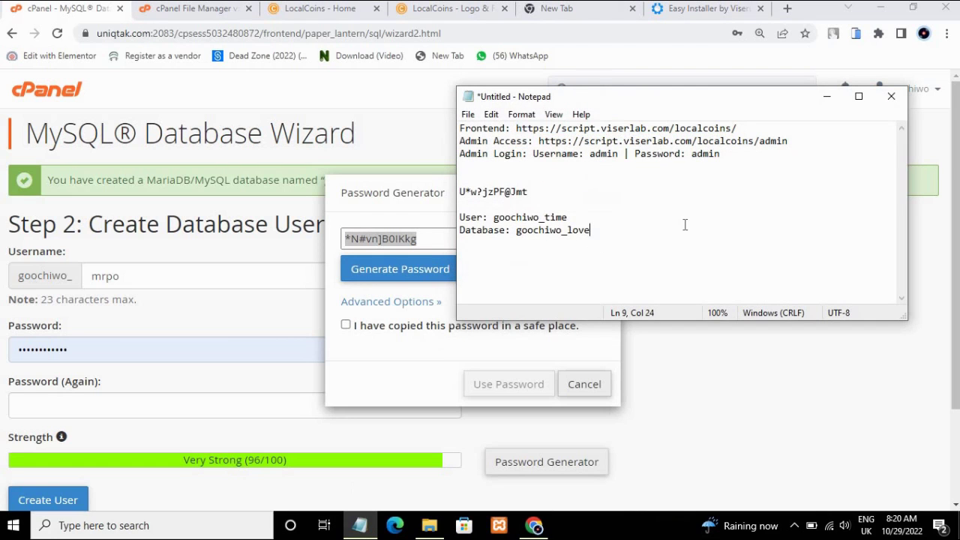
key(ctrl+n)
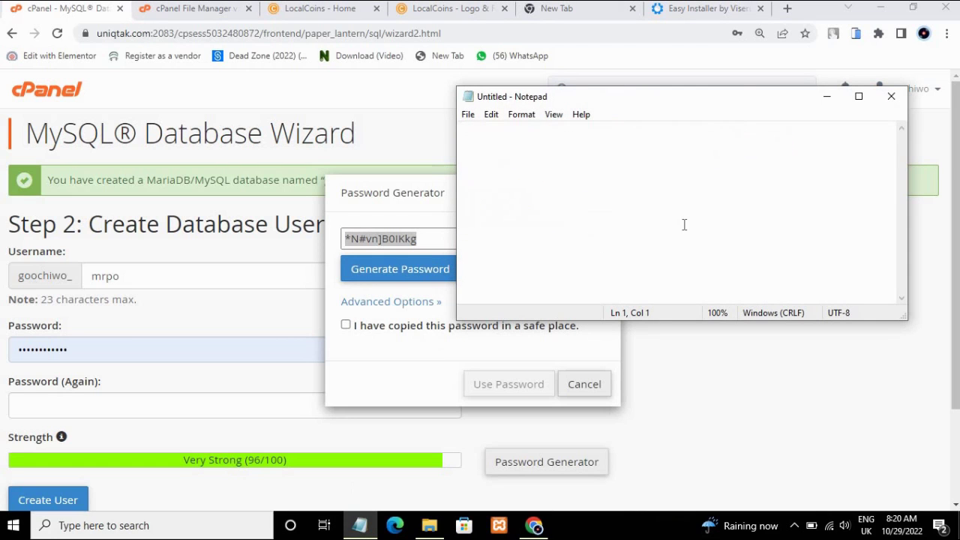
key(ctrl+v)
Apply the generated password, create user goochiwo_mrpo, and tick All Privileges.
click(380, 342)
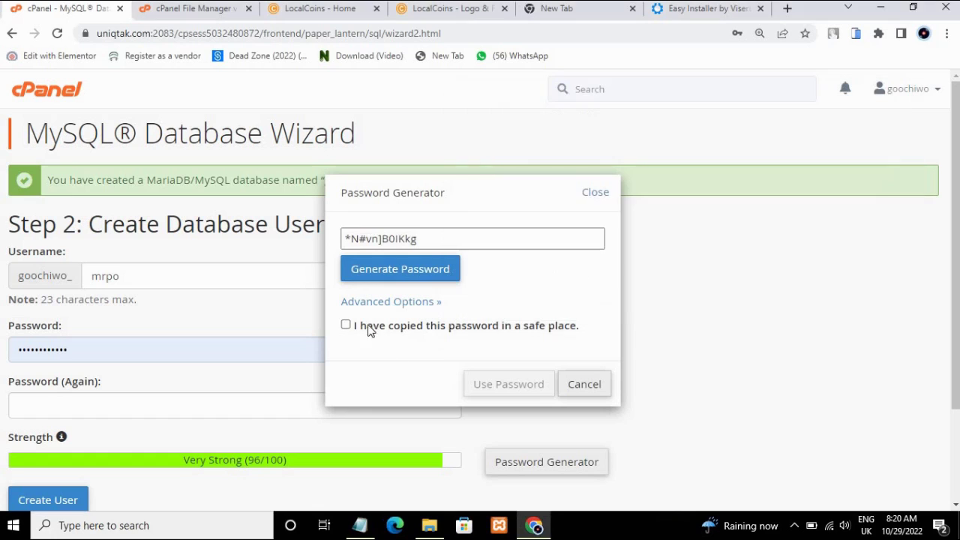
click(346, 325)
click(470, 387)
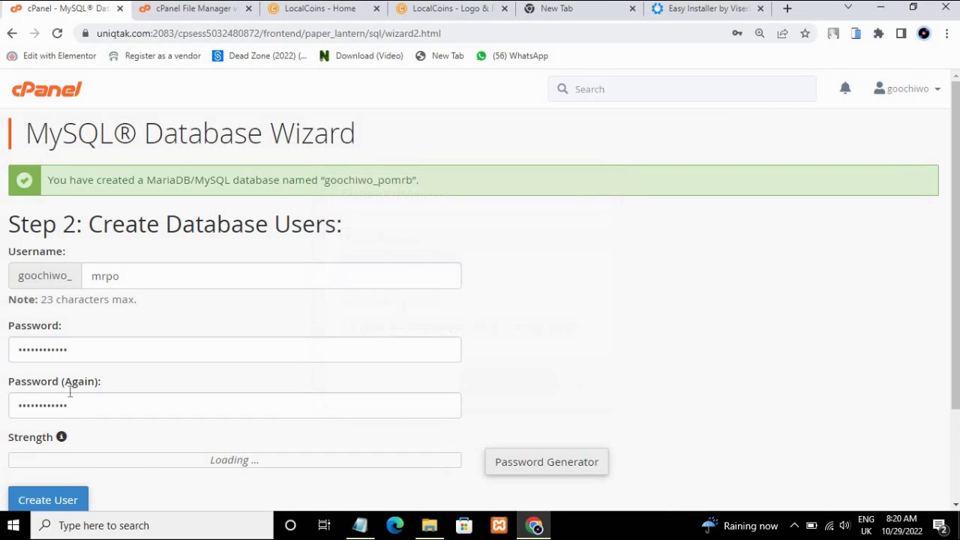
scroll(93, 378, down, 1)
click(40, 437)
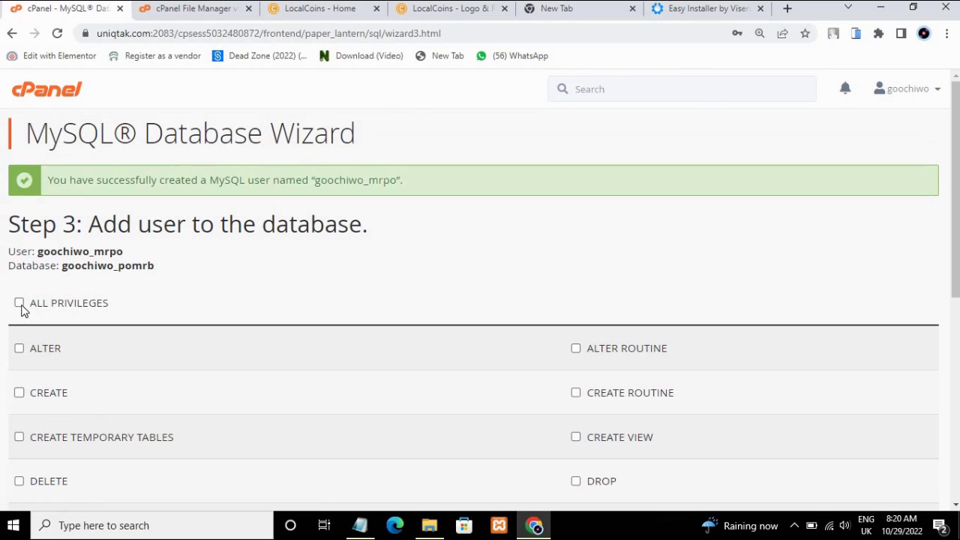
click(19, 303)
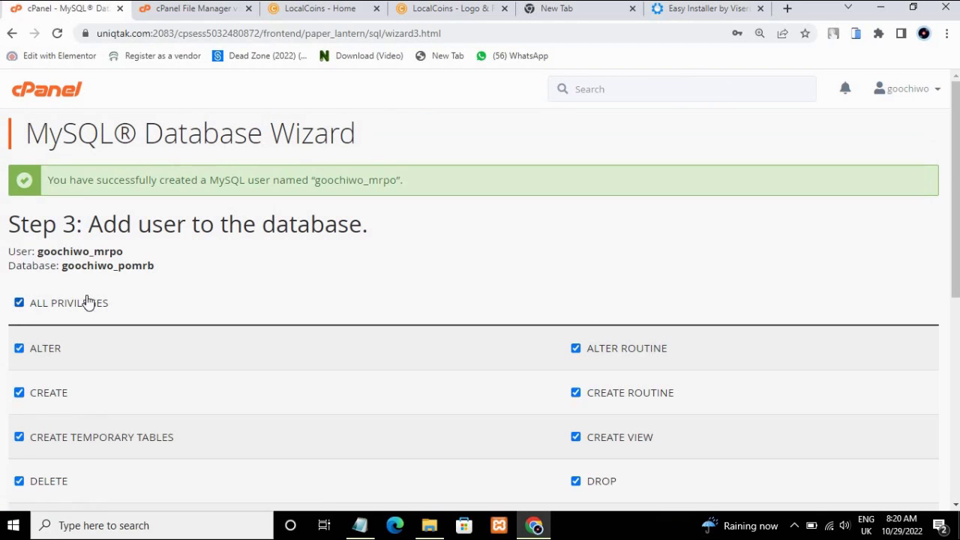
Save the user and database names to the note and add goochiwo_mrpo to goochiwo_pomrb.
drag(156, 267, 2, 256)
key(ctrl+c)
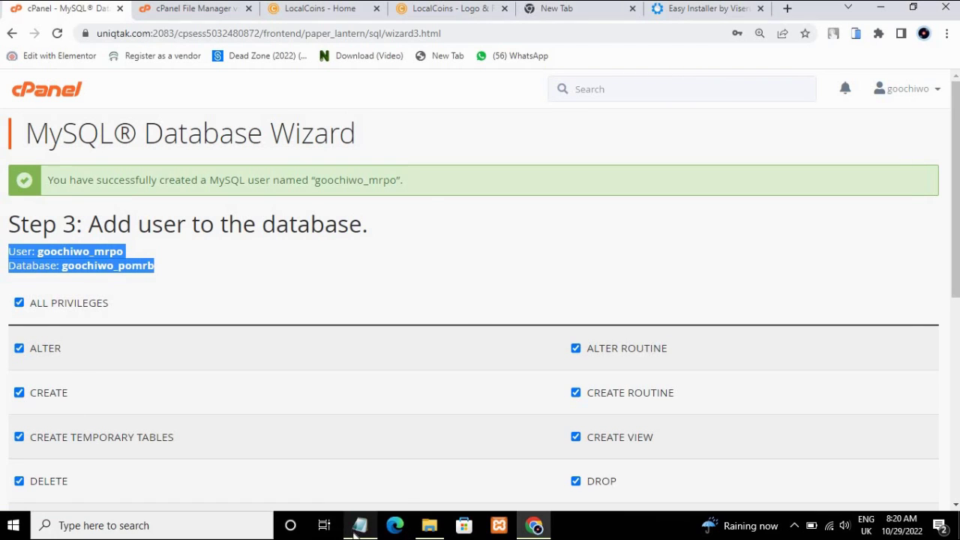
click(359, 526)
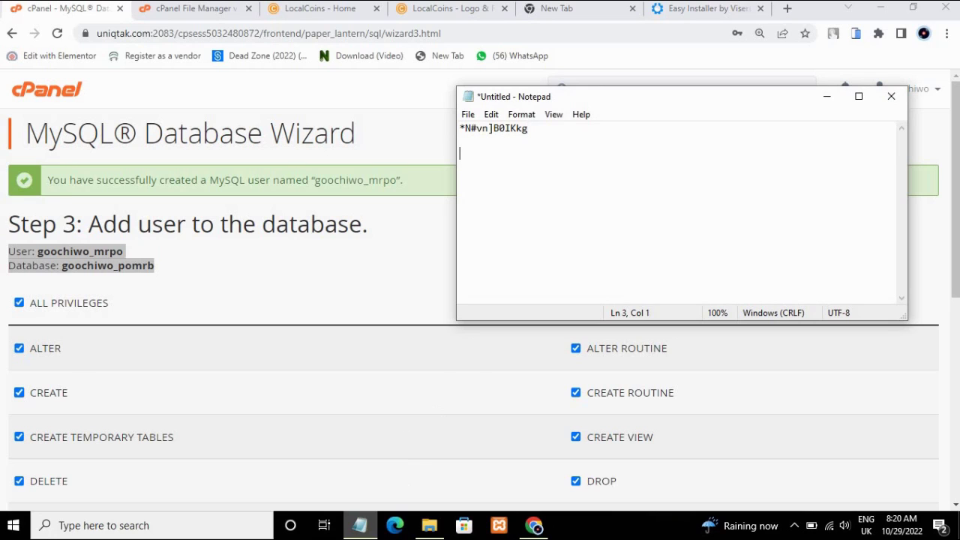
key(ctrl+v)
click(288, 313)
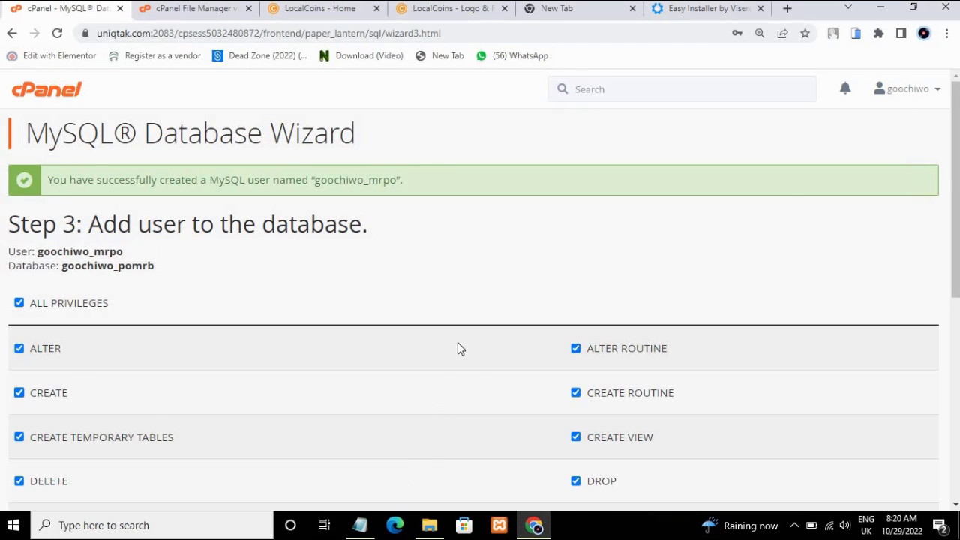
scroll(460, 348, down, 5)
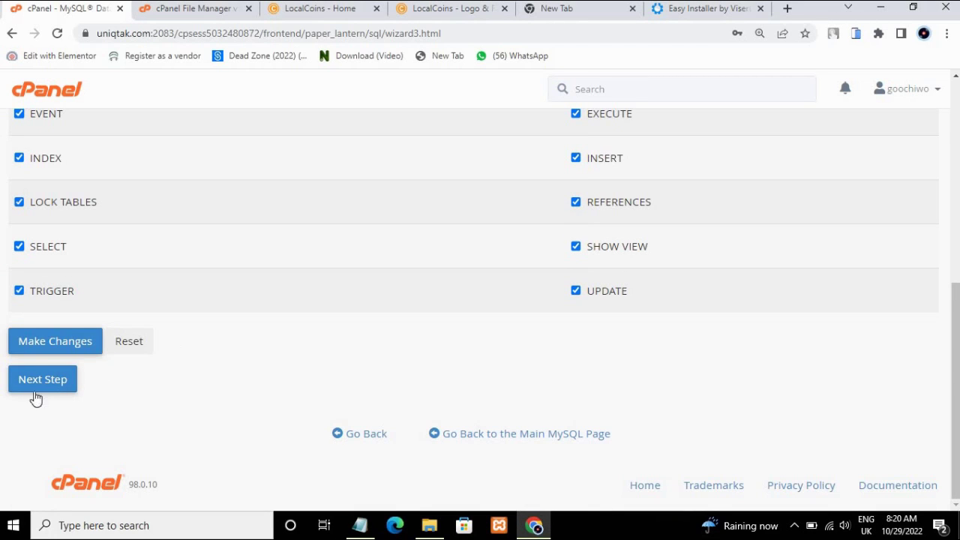
click(58, 376)
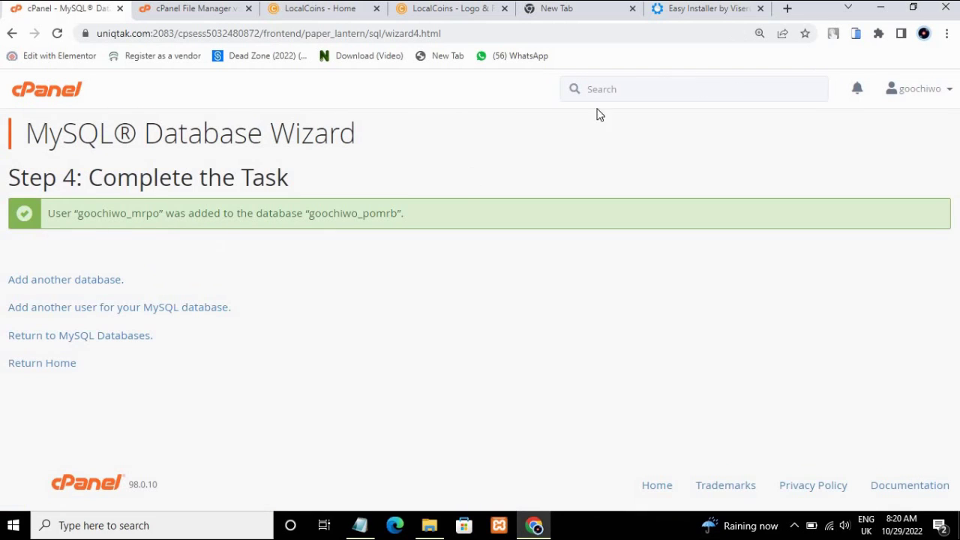
Fill the installer's Database Name with goochiwo_pomrb copied from the note.
click(697, 10)
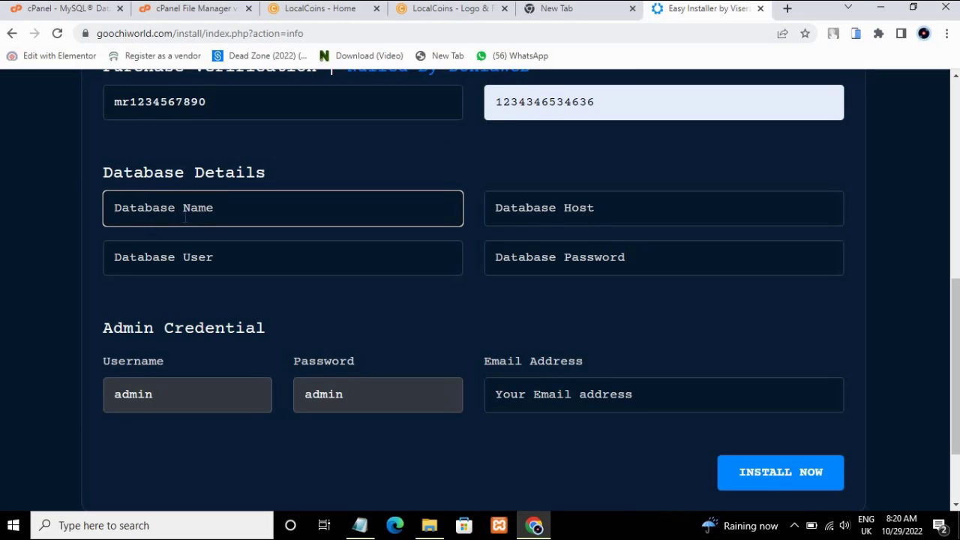
click(186, 218)
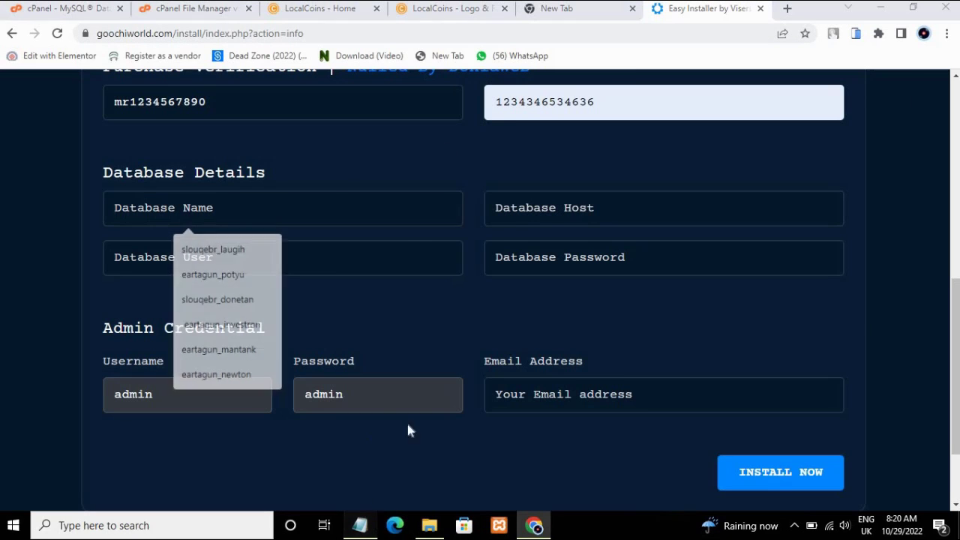
drag(578, 168, 538, 168)
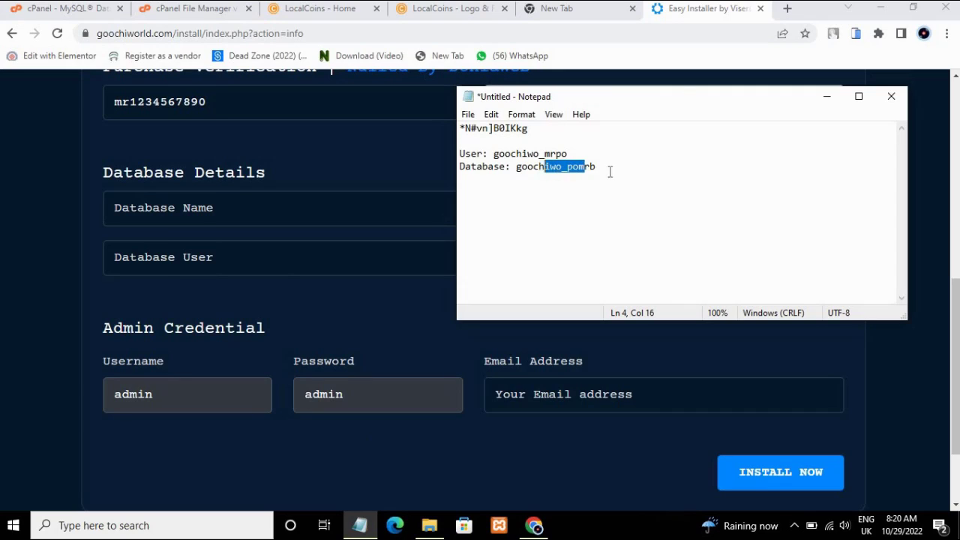
drag(610, 172, 525, 159)
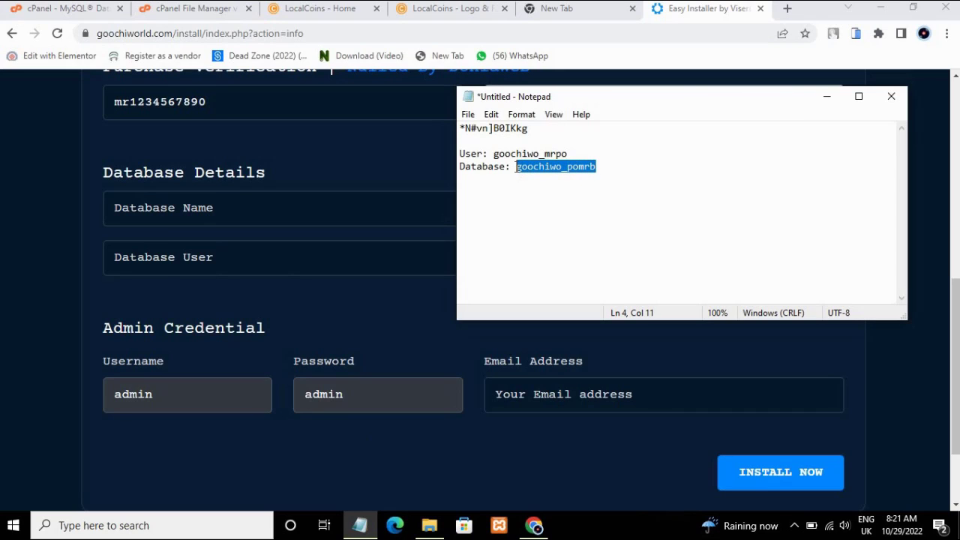
click(172, 213)
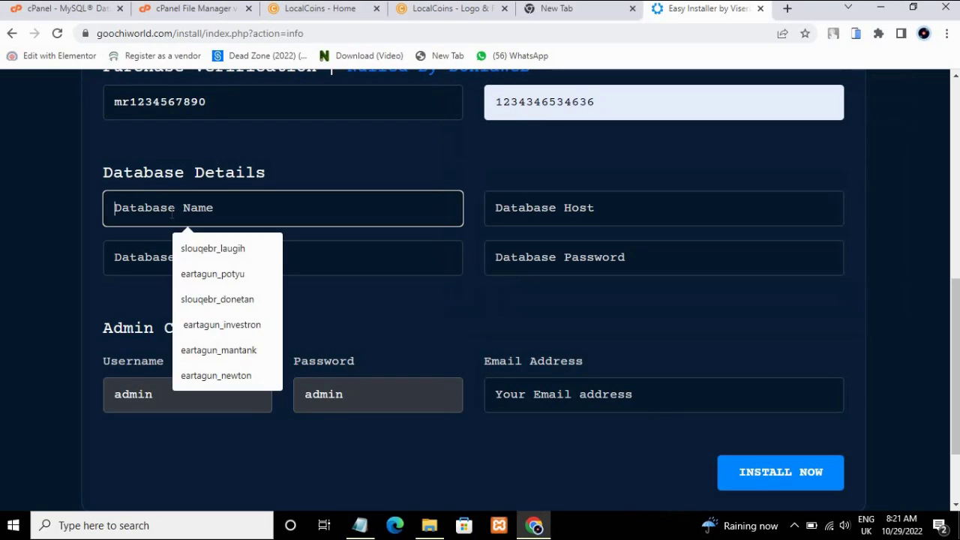
text(goochiwo_pomrb)
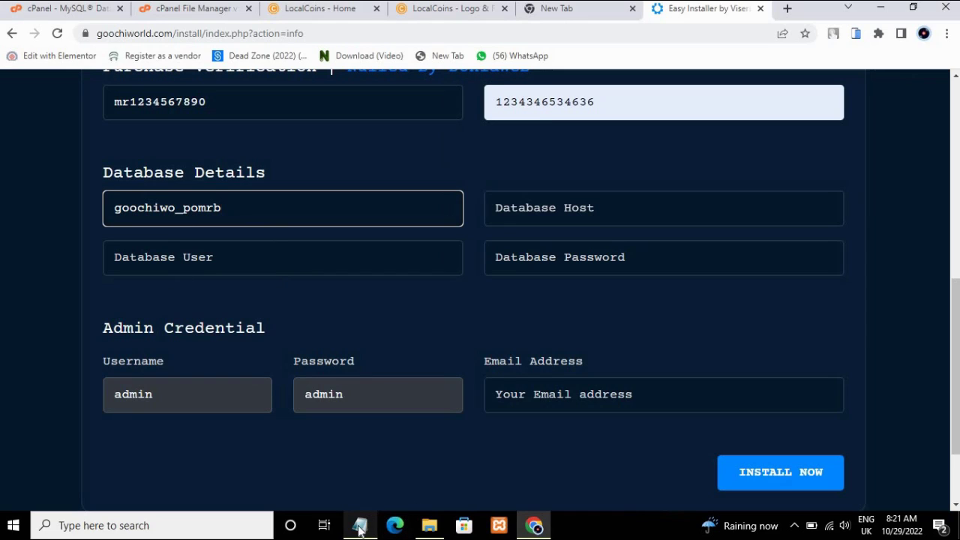
Enter goochiwo_mrpo as Database User and localhost as Database Host.
click(361, 525)
drag(576, 155, 496, 156)
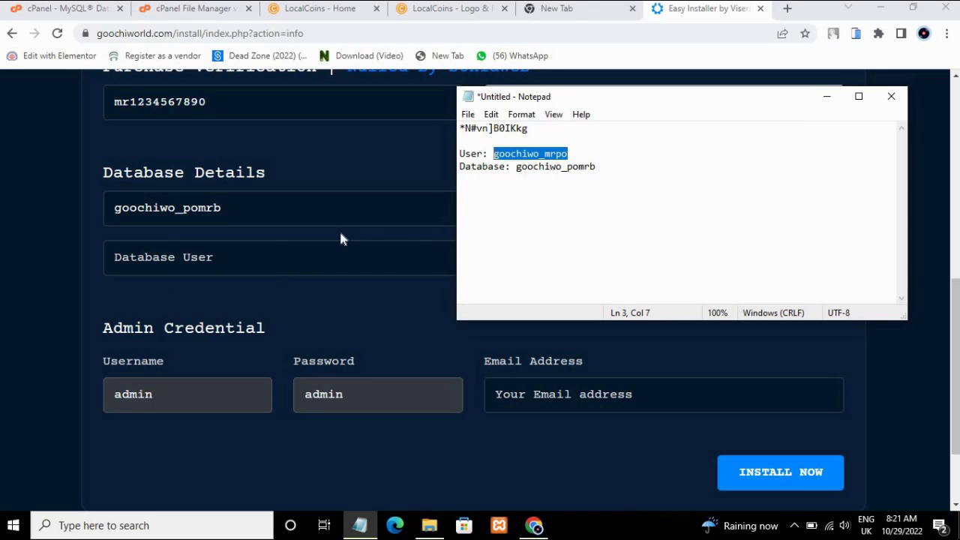
key(ctrl+c)
click(341, 239)
click(340, 257)
key(ctrl+v)
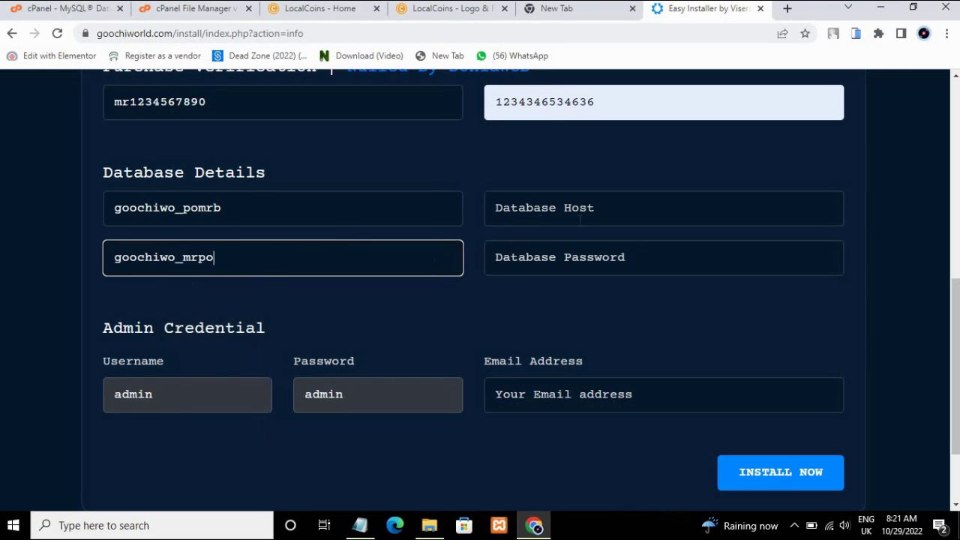
click(582, 216)
click(592, 252)
Paste the saved database password and start typing the admin e-mail address.
click(596, 260)
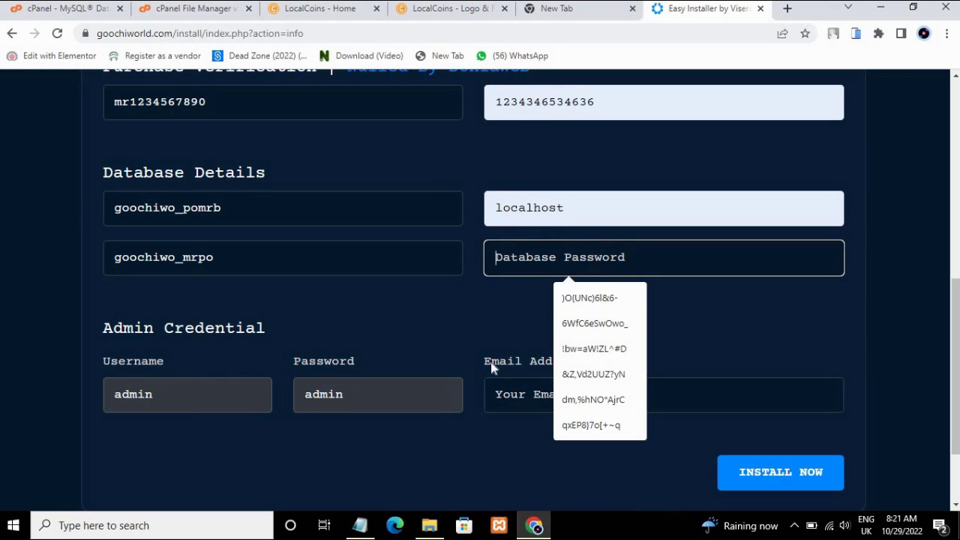
click(360, 525)
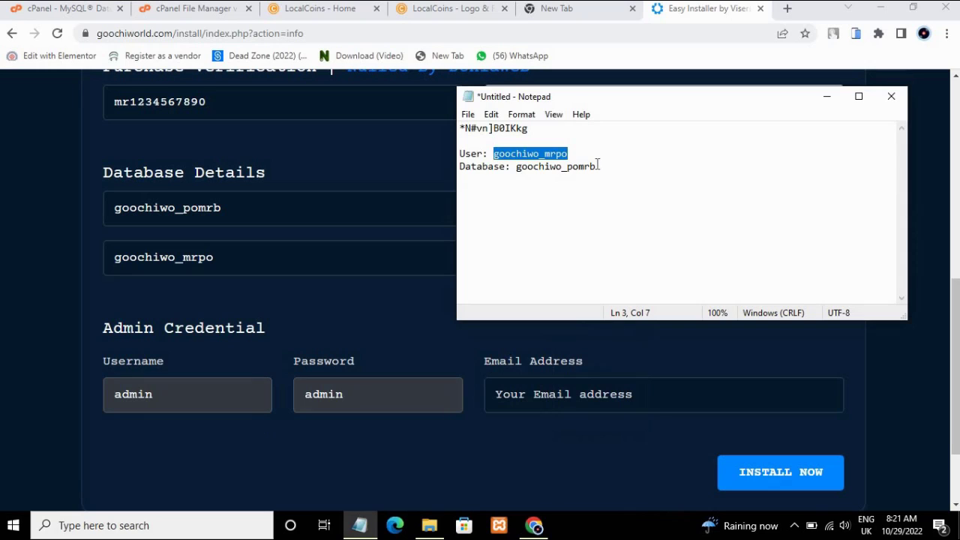
drag(552, 129, 427, 125)
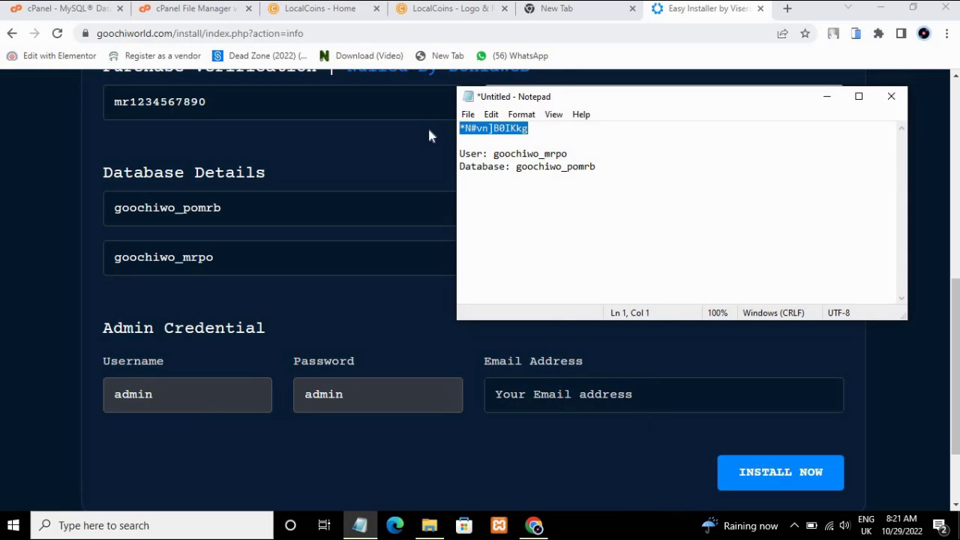
click(552, 352)
click(586, 257)
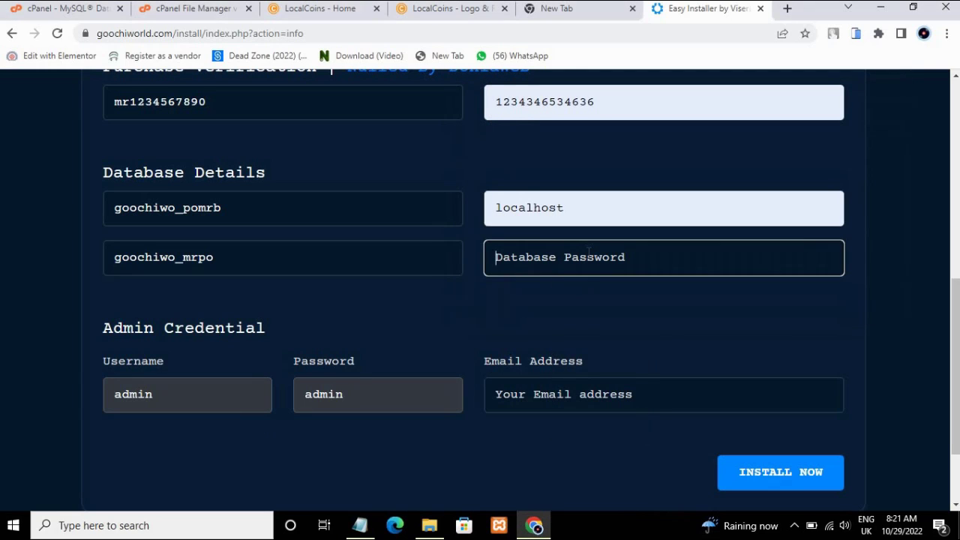
key(ctrl+v)
click(579, 394)
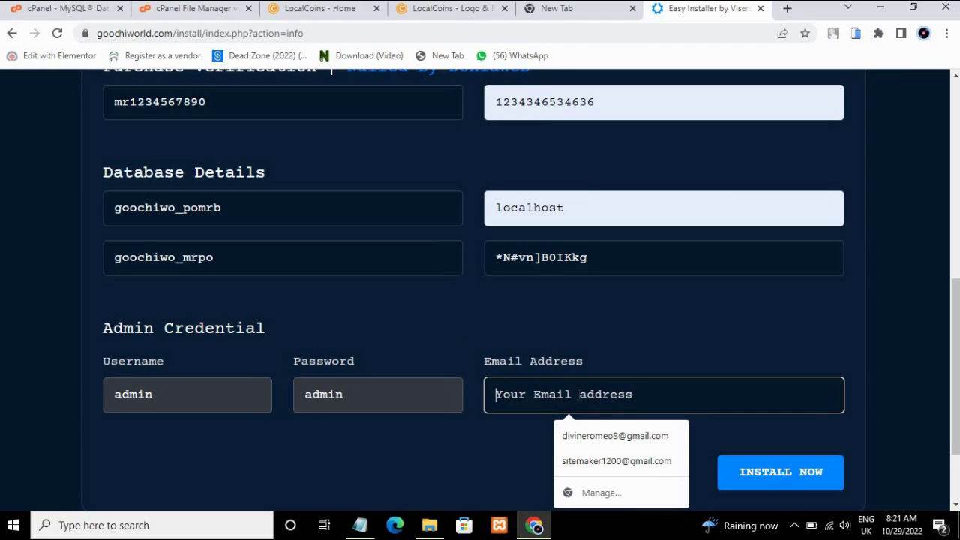
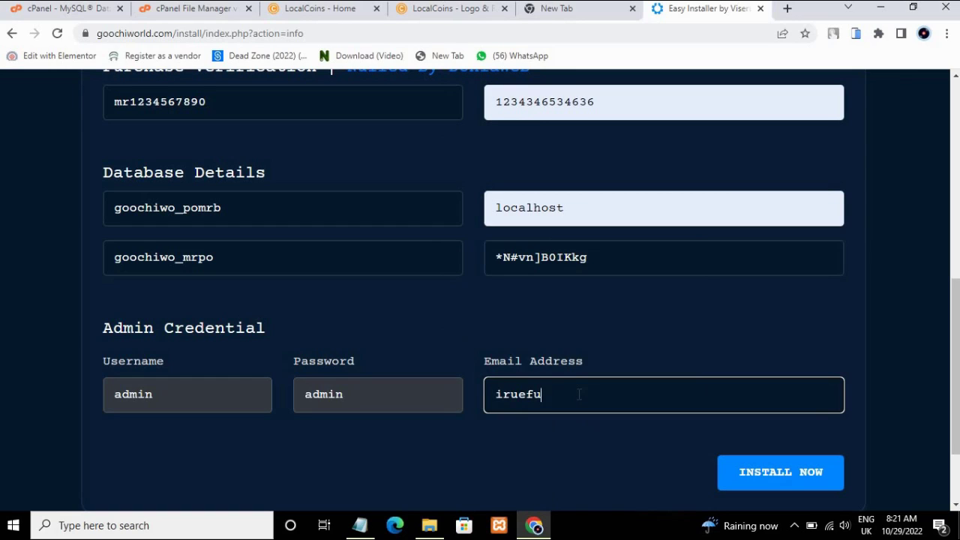
Run INSTALL NOW and scroll to the messages confirming the admin e-mail was set.
click(782, 489)
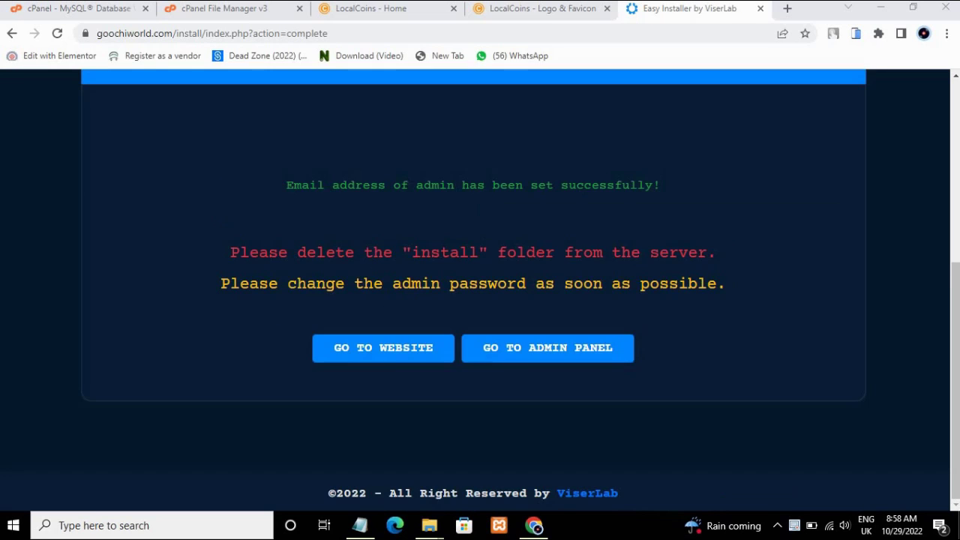
scroll(131, 359, up, 5)
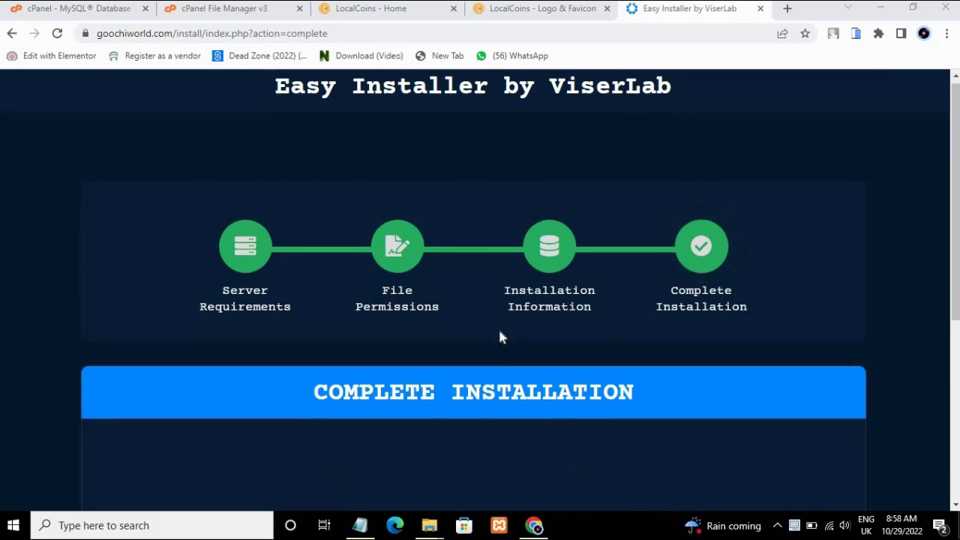
scroll(500, 334, down, 3)
scroll(506, 342, down, 1)
scroll(461, 352, down, 1)
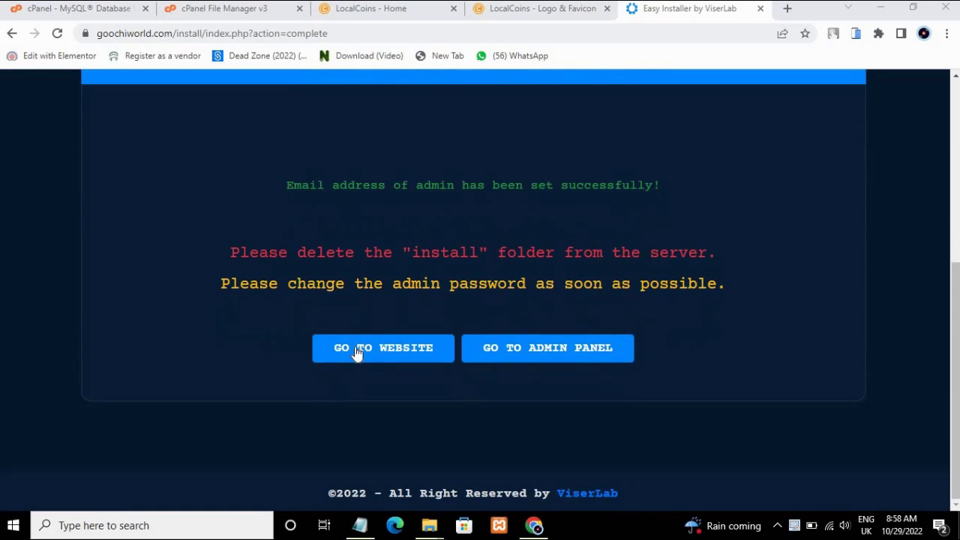
Open the live goochiworld.com homepage and accept its cookie policy.
click(358, 353)
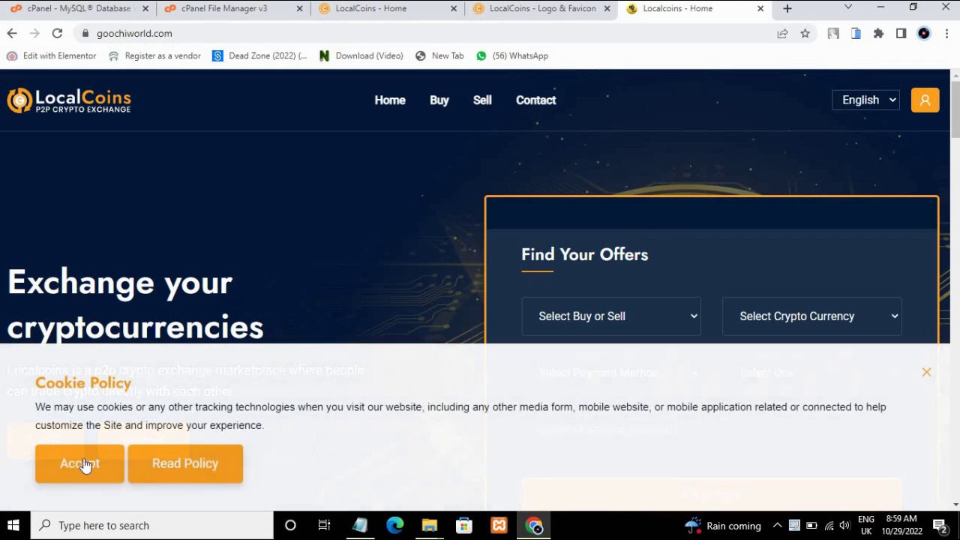
click(118, 451)
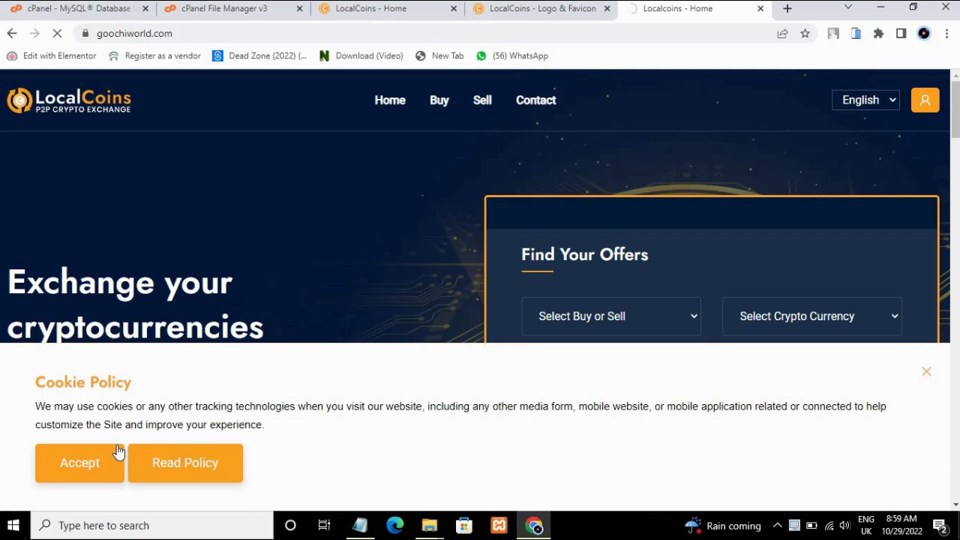
scroll(686, 199, down, 2)
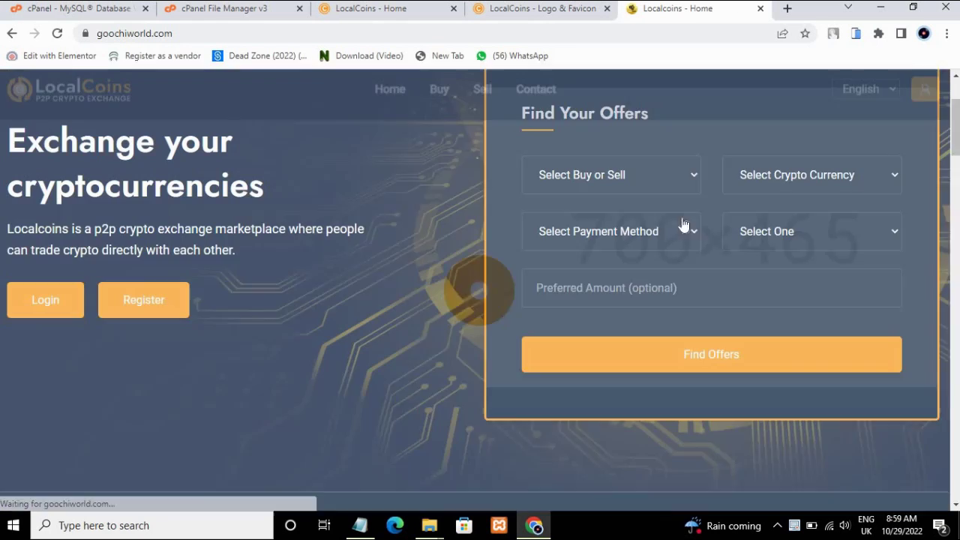
Scroll through the LocalCoins homepage's hero, FAQ and client testimonial sections.
scroll(132, 149, down, 5)
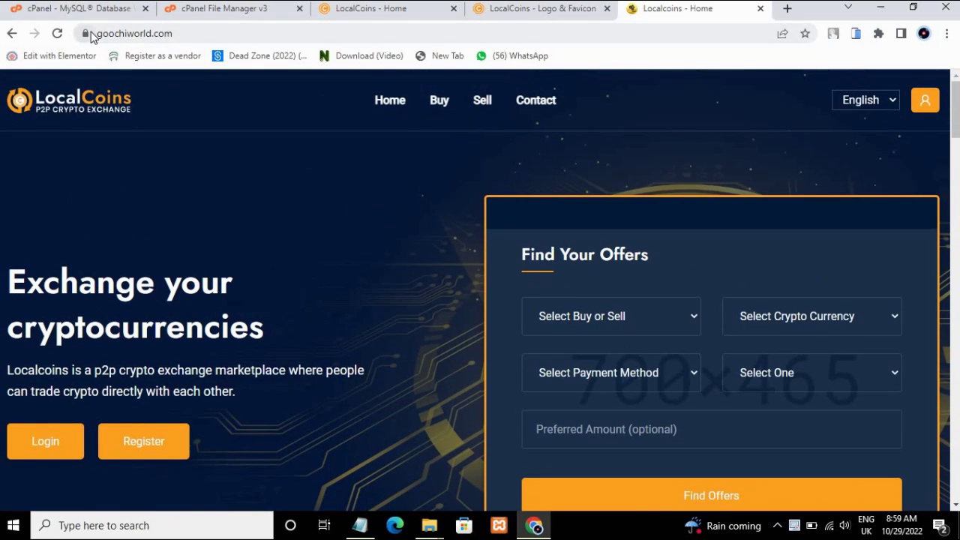
scroll(379, 369, down, 10)
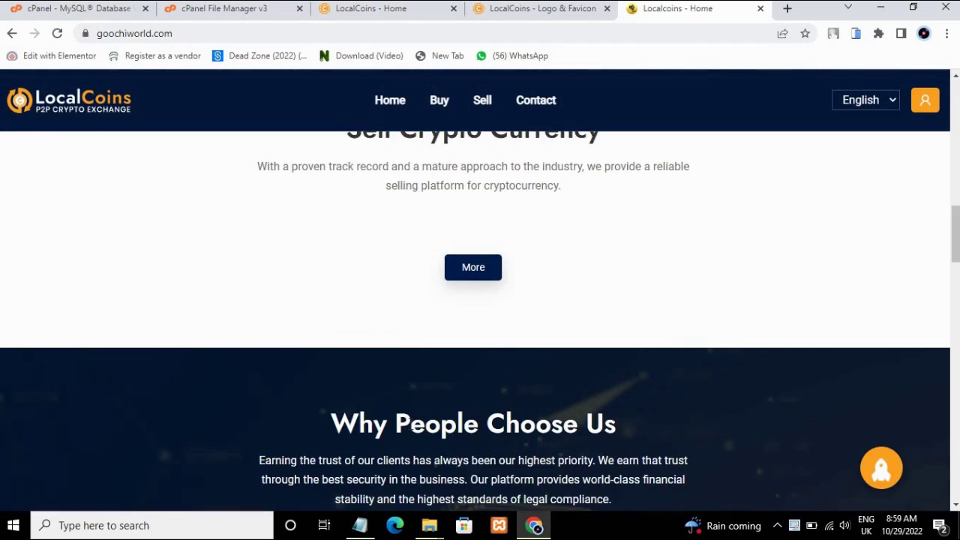
scroll(409, 407, down, 5)
scroll(409, 407, up, 15)
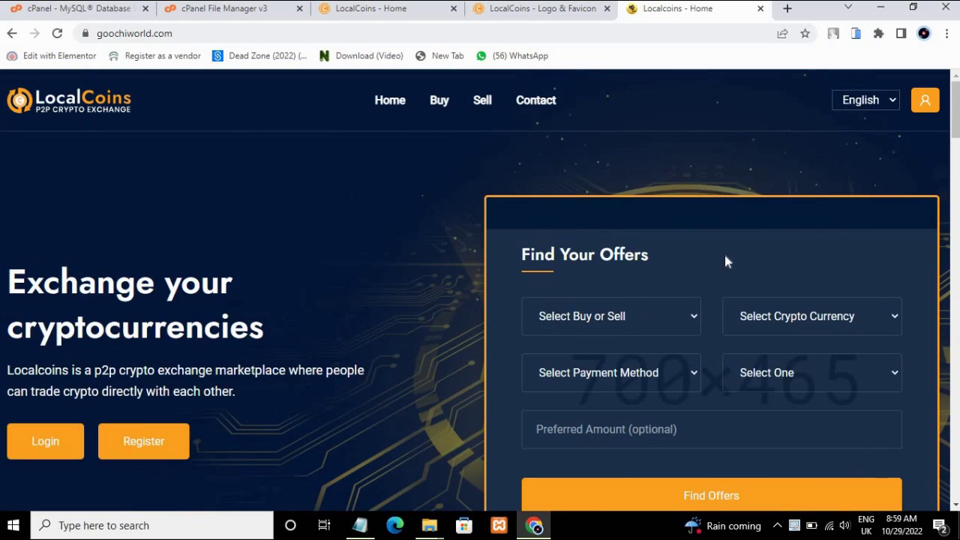
scroll(919, 150, down, 5)
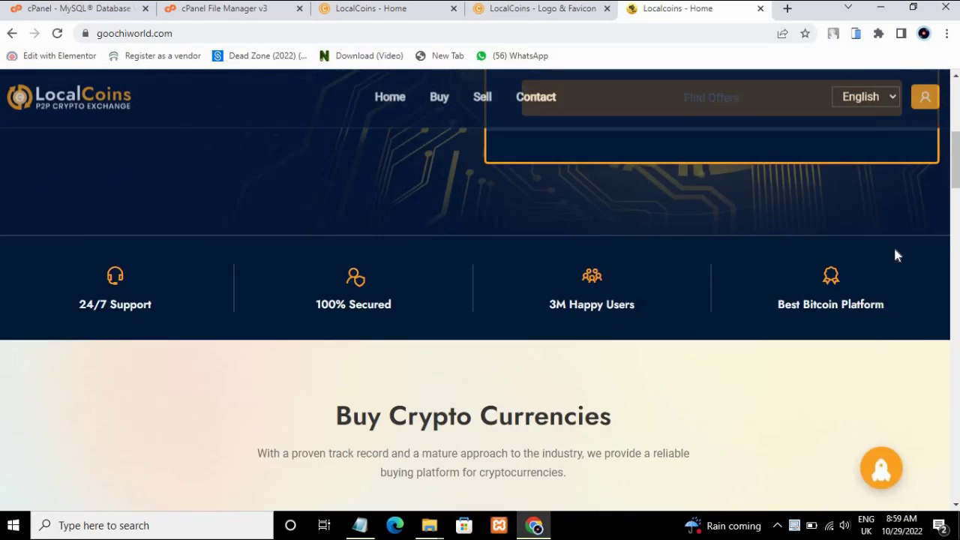
scroll(897, 256, up, 5)
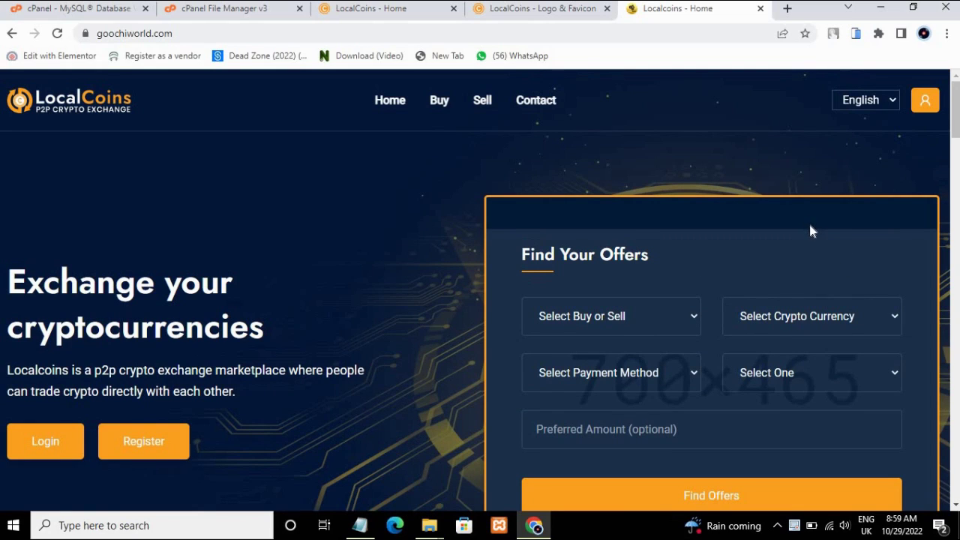
scroll(810, 231, down, 6)
scroll(833, 231, up, 6)
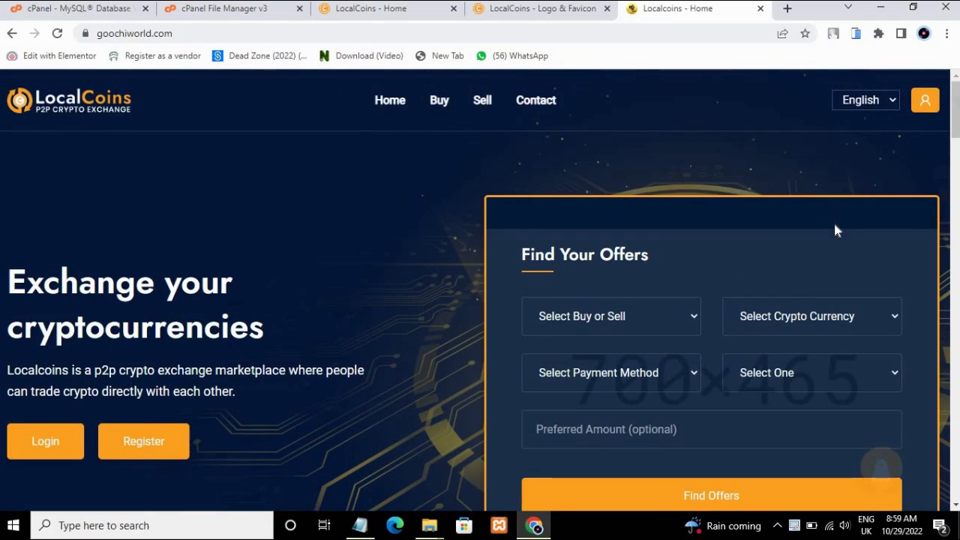
scroll(828, 248, down, 3)
scroll(828, 255, down, 2)
scroll(353, 315, up, 5)
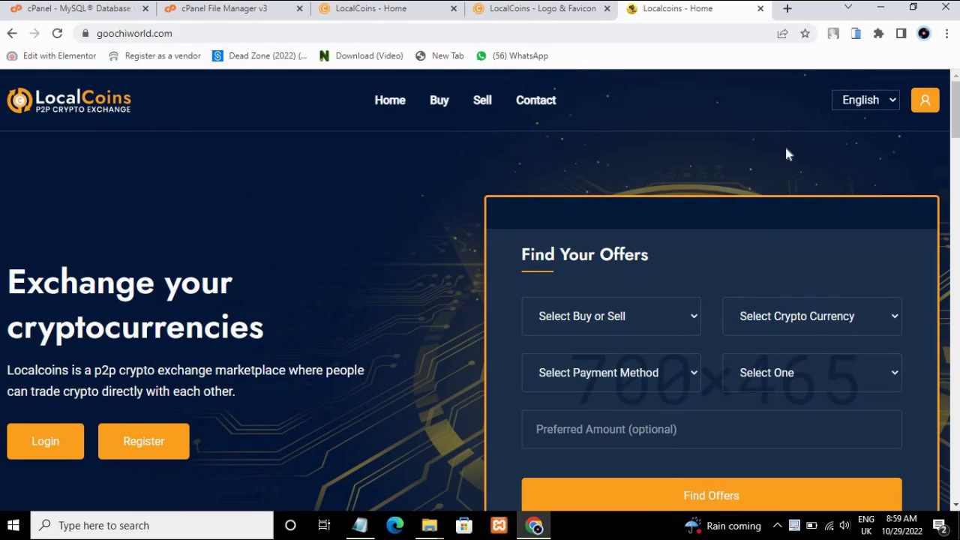
scroll(285, 300, down, 8)
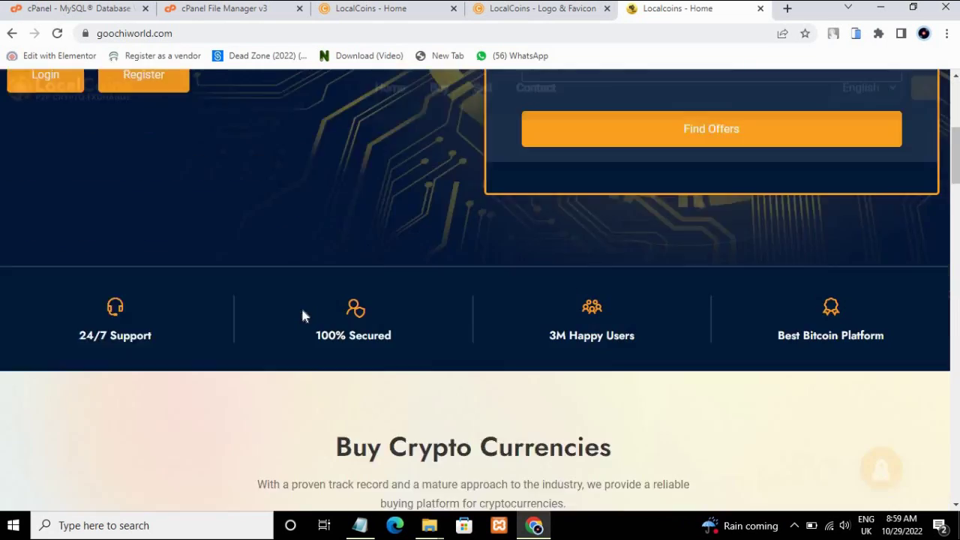
scroll(306, 323, up, 2)
scroll(307, 325, down, 1)
scroll(309, 338, up, 1)
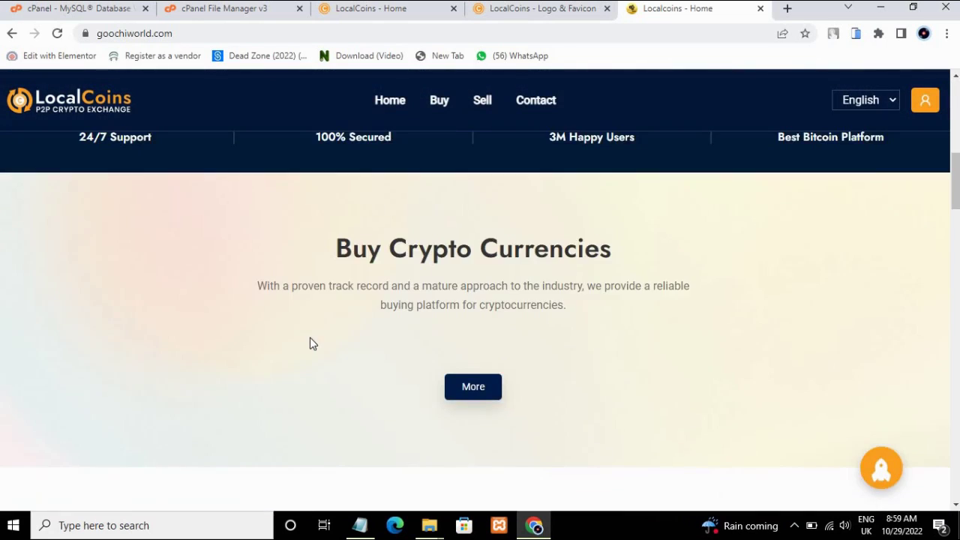
scroll(312, 344, down, 6)
scroll(317, 350, down, 15)
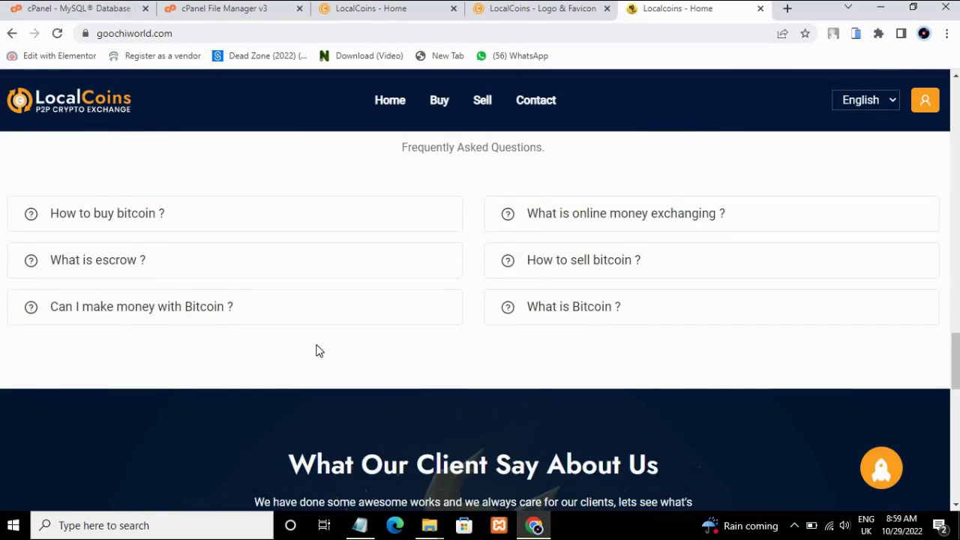
scroll(318, 351, up, 15)
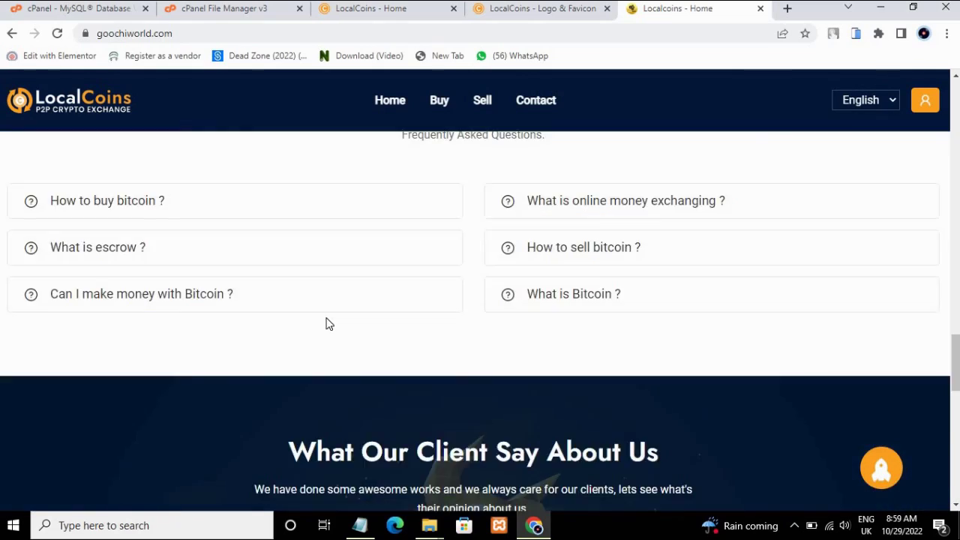
scroll(328, 324, up, 10)
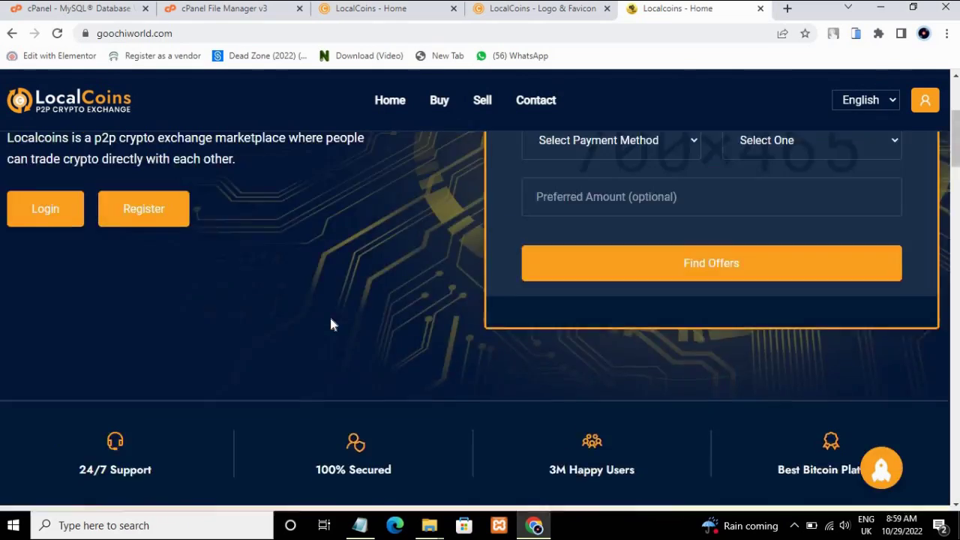
scroll(834, 223, down, 4)
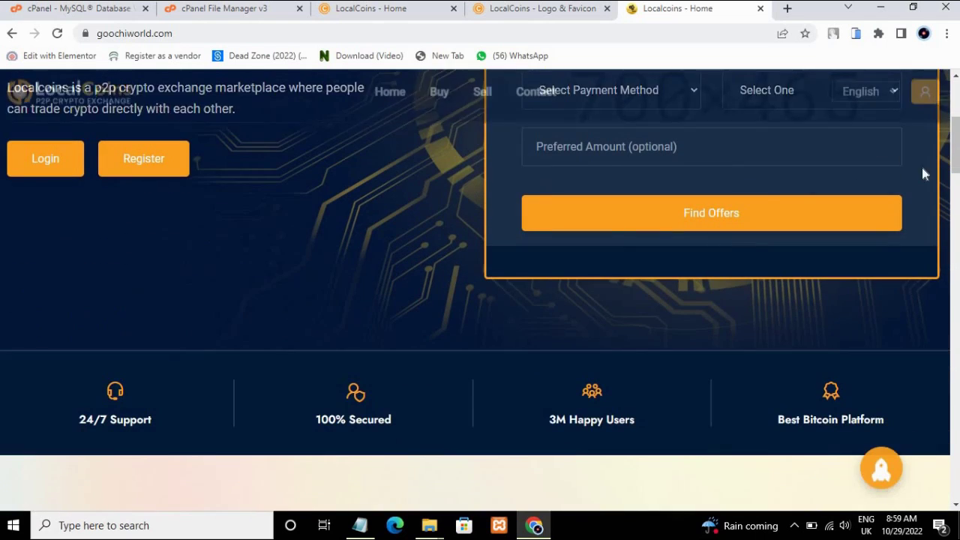
click(957, 133)
scroll(949, 273, down, 15)
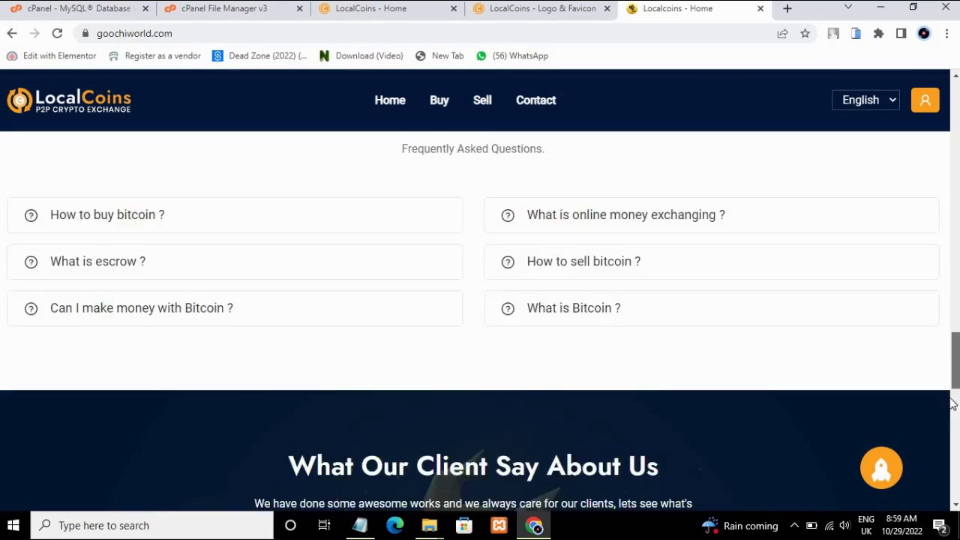
scroll(948, 273, up, 8)
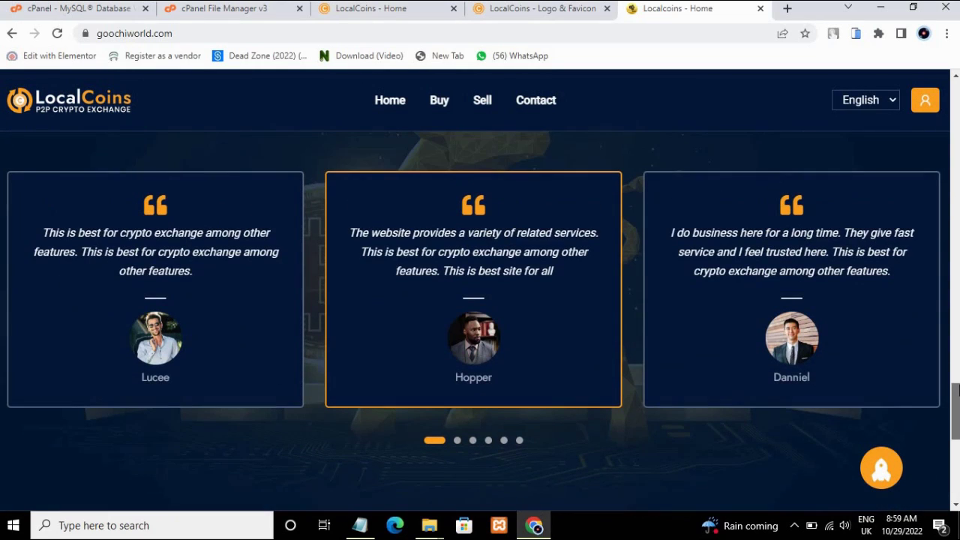
scroll(919, 362, up, 2)
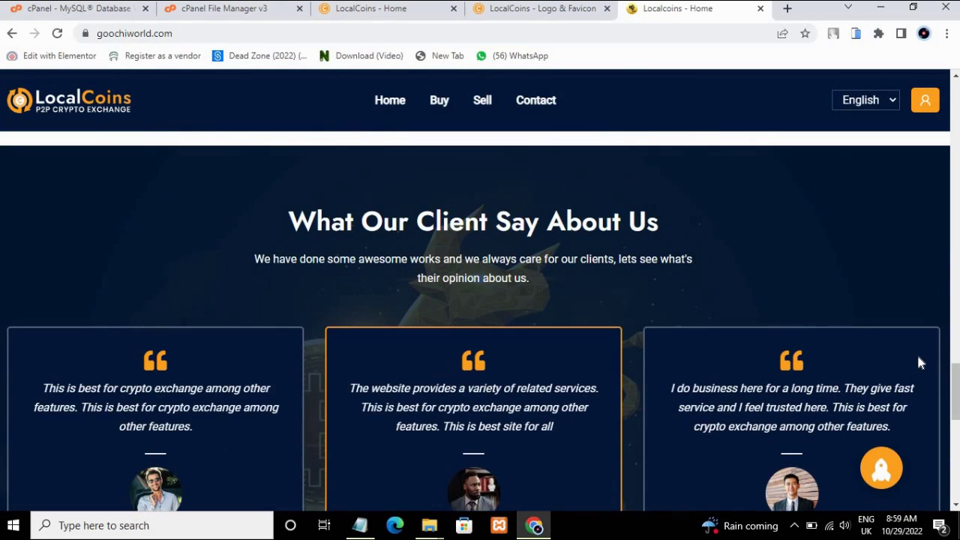